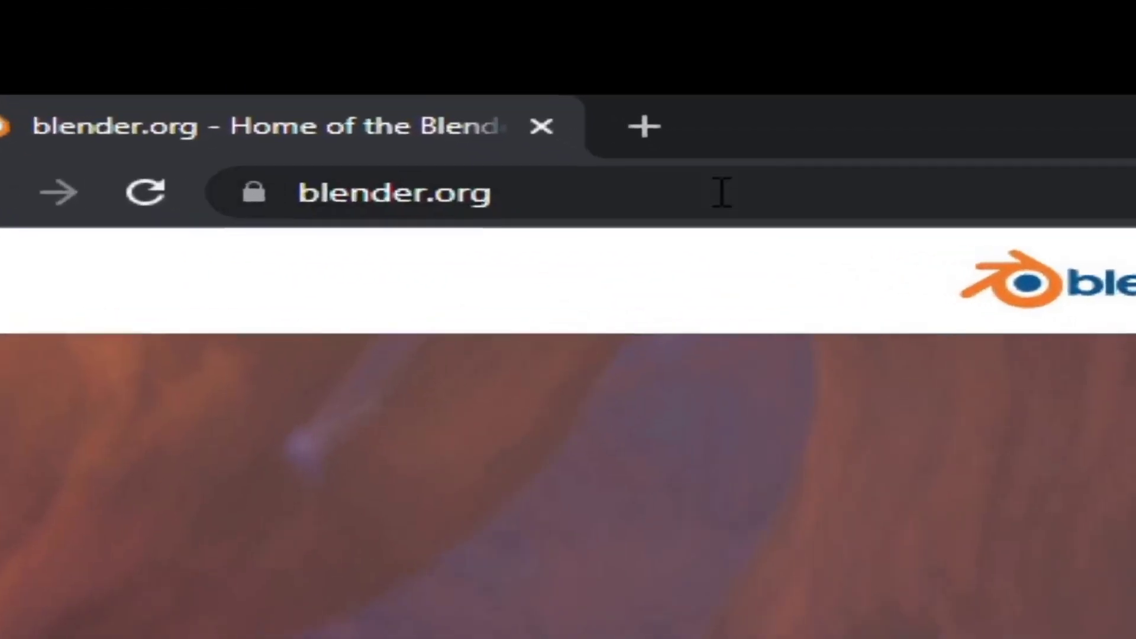
- Go to blender.org's Download Blender 3.0 page and scroll through the Windows installer options
click(268, 75)
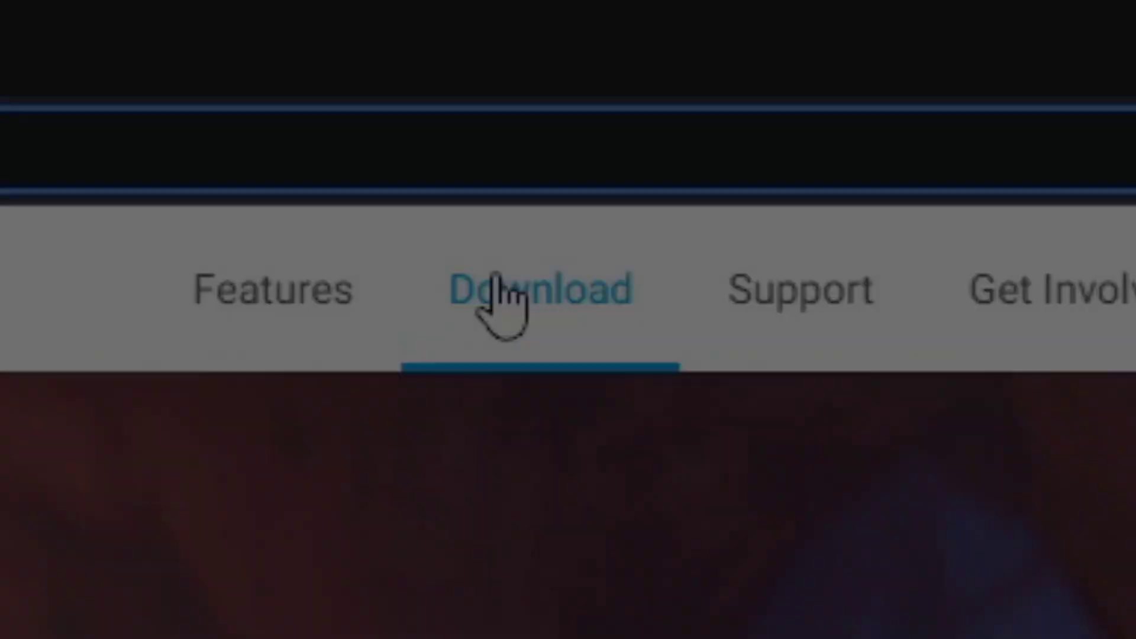
click(507, 304)
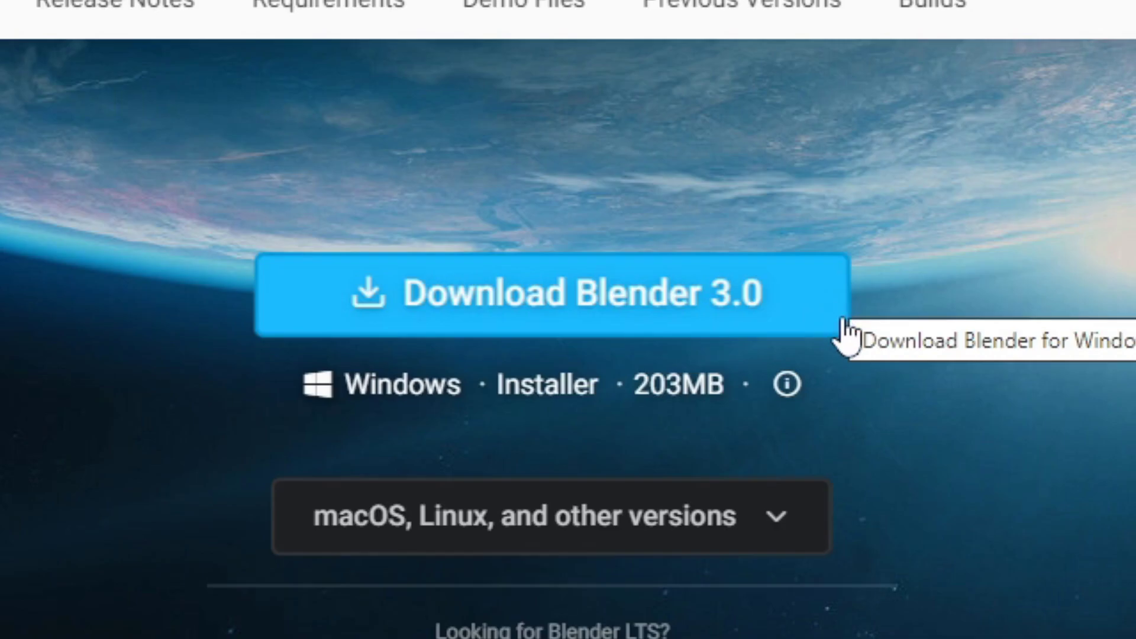
scroll(556, 323, down, 2)
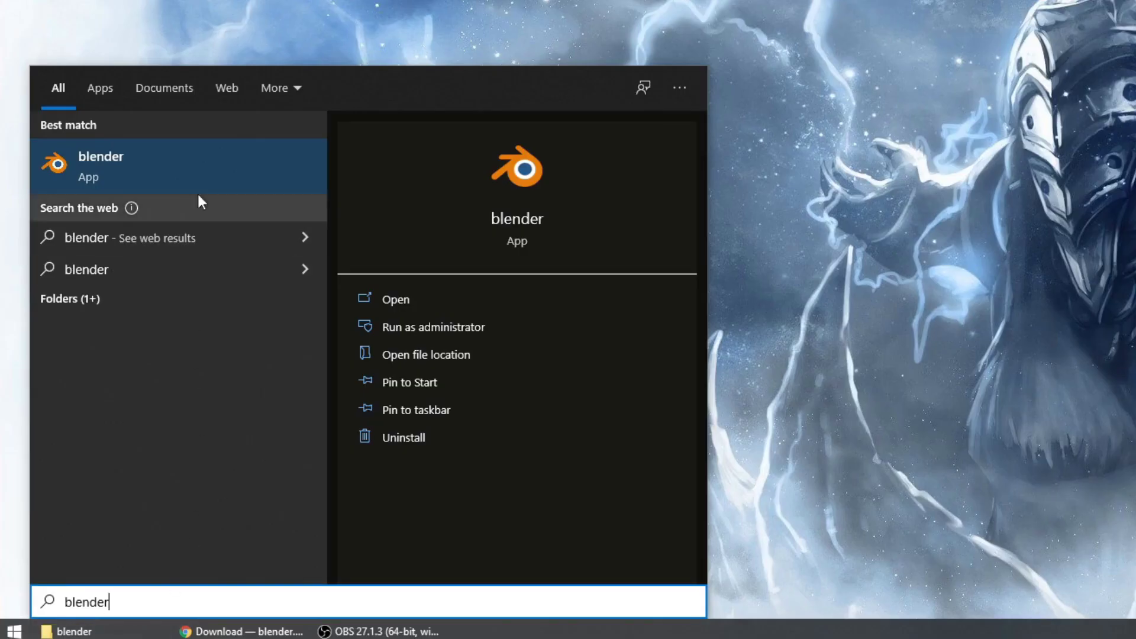
- Launch the Blender app from the Best match search result
click(243, 173)
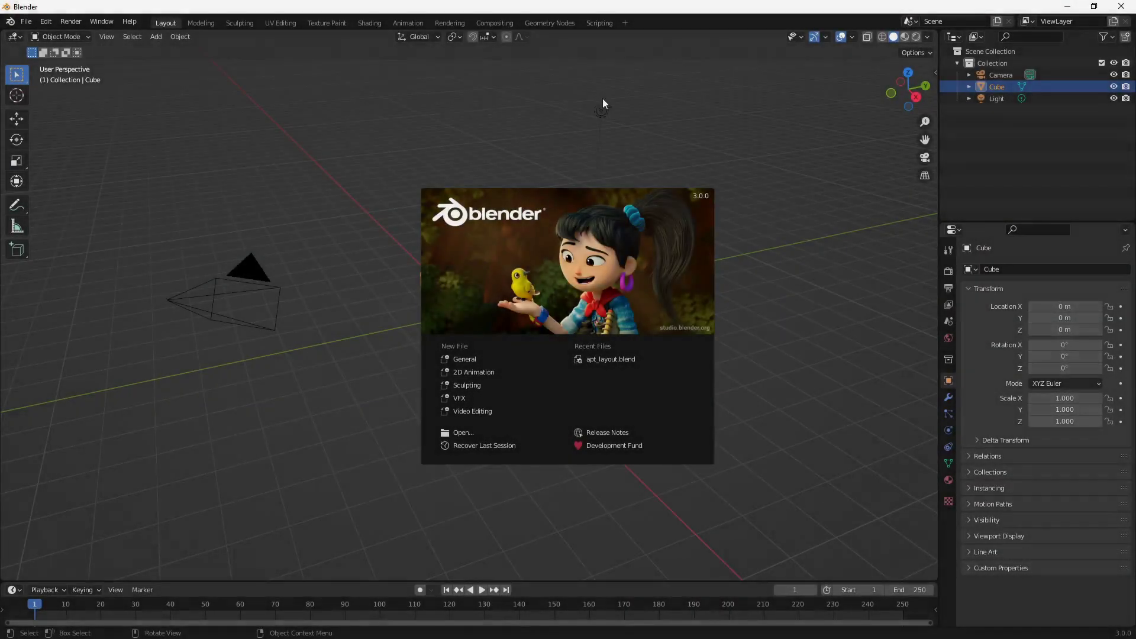
- Close the startup splash, reopen it from the Blender logo menu, then close it again
click(719, 116)
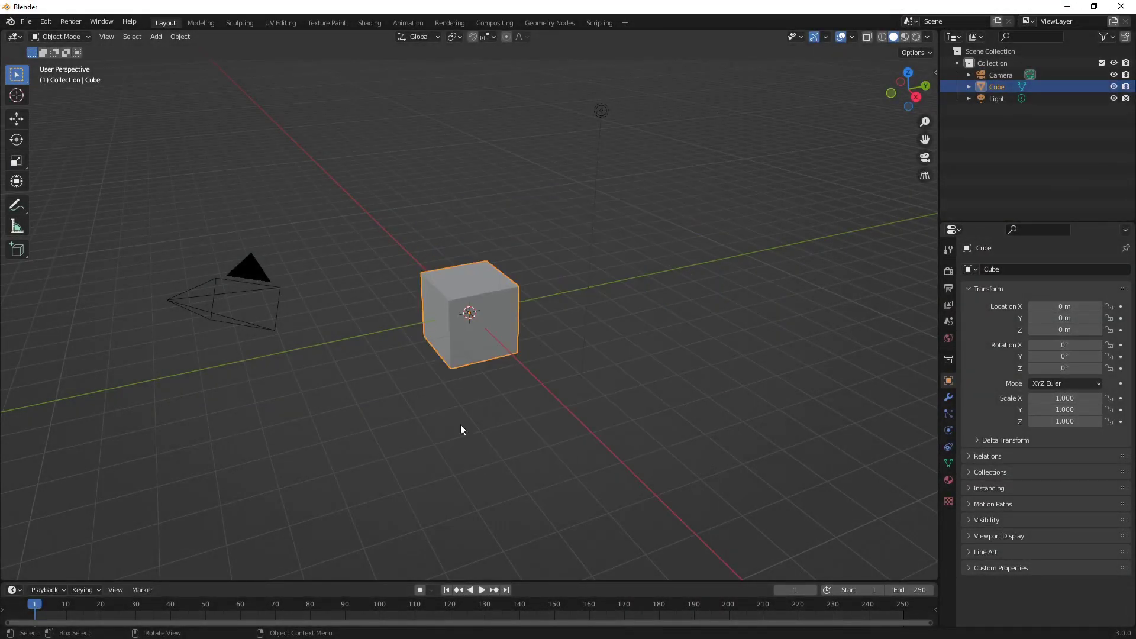
click(127, 22)
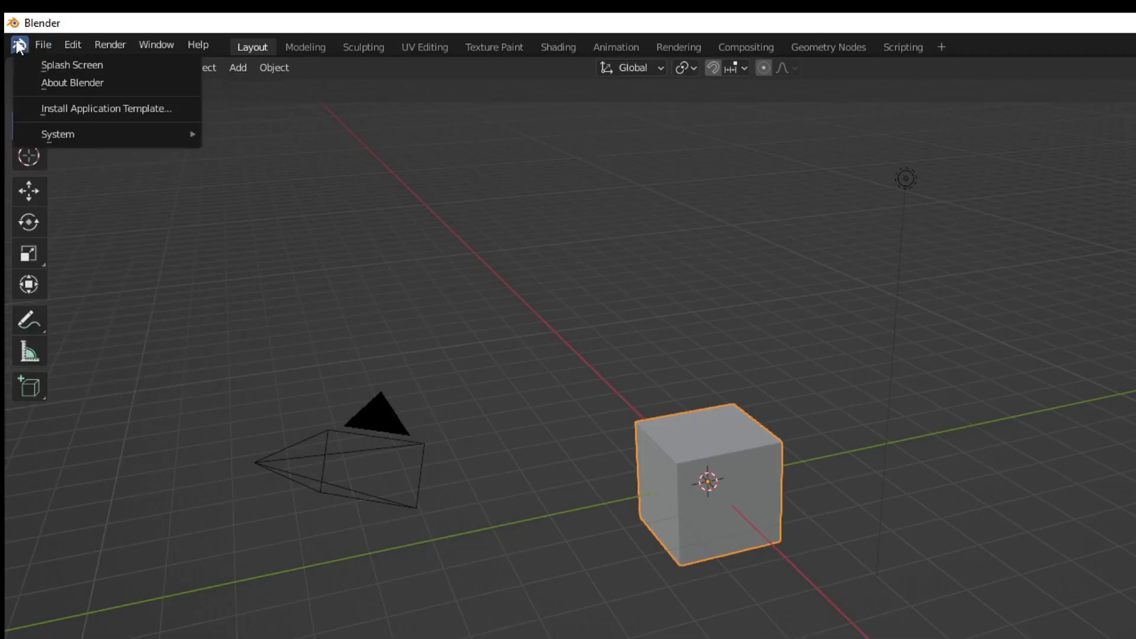
click(10, 22)
click(19, 45)
click(21, 43)
click(25, 41)
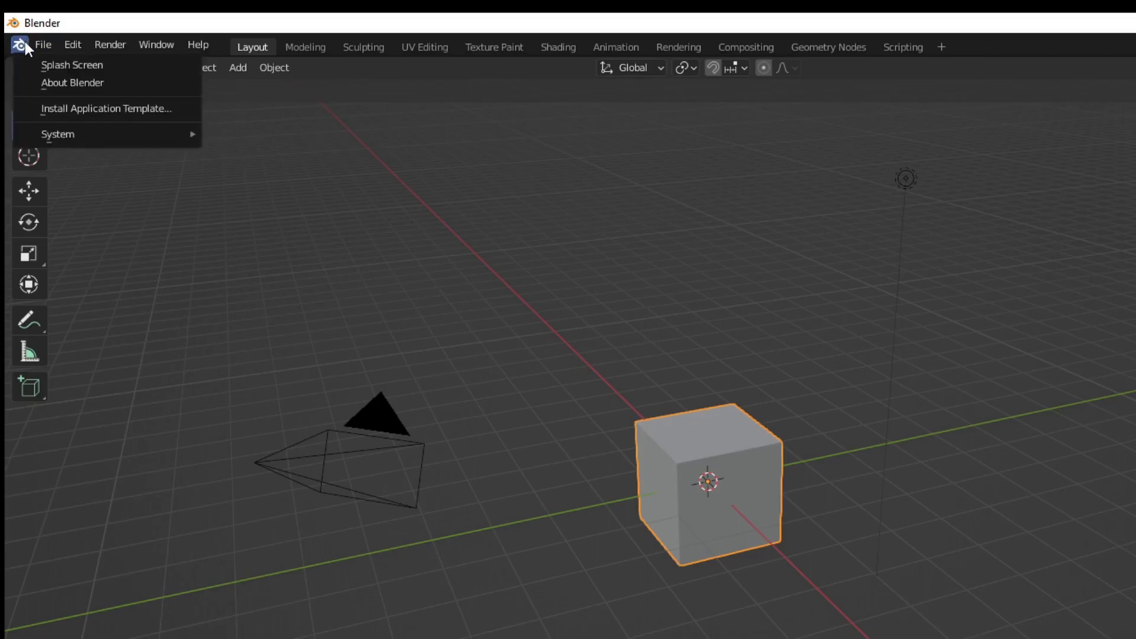
click(57, 67)
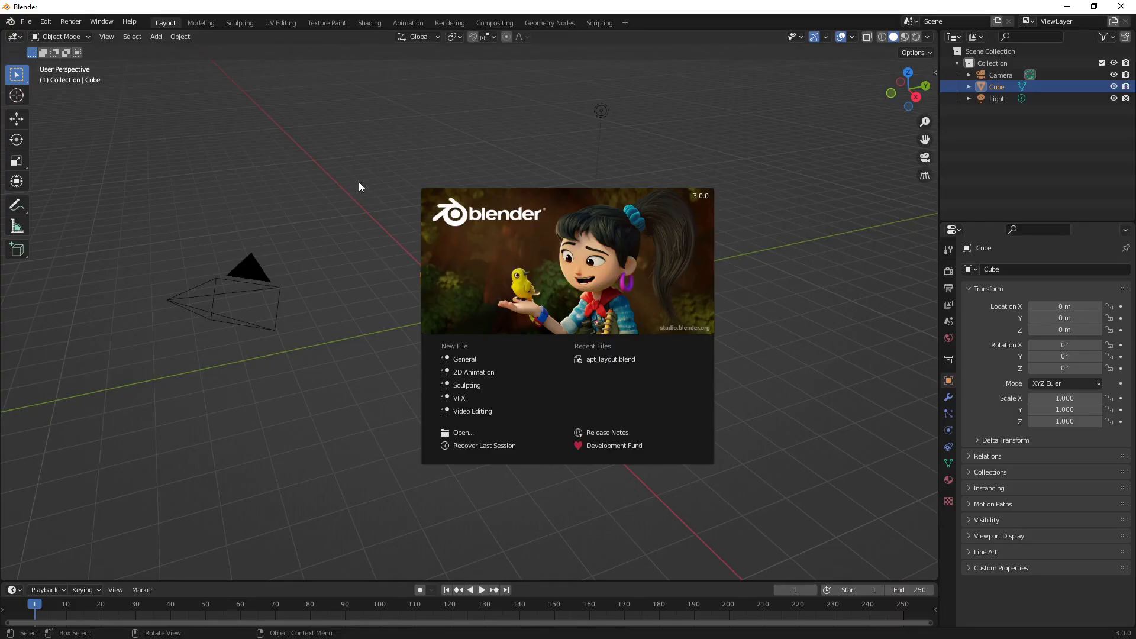
click(359, 183)
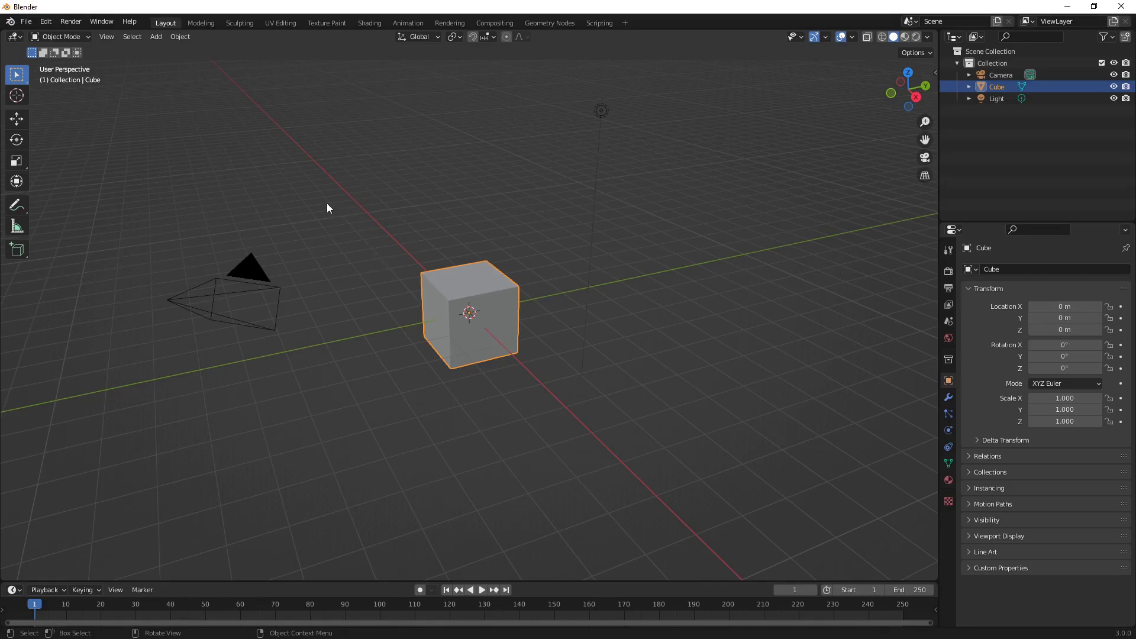
- Step through Modeling, Sculpting and UV Editing to Texture Paint, and resize its panes
middle_drag(327, 208, 537, 200)
middle_drag(422, 208, 496, 225)
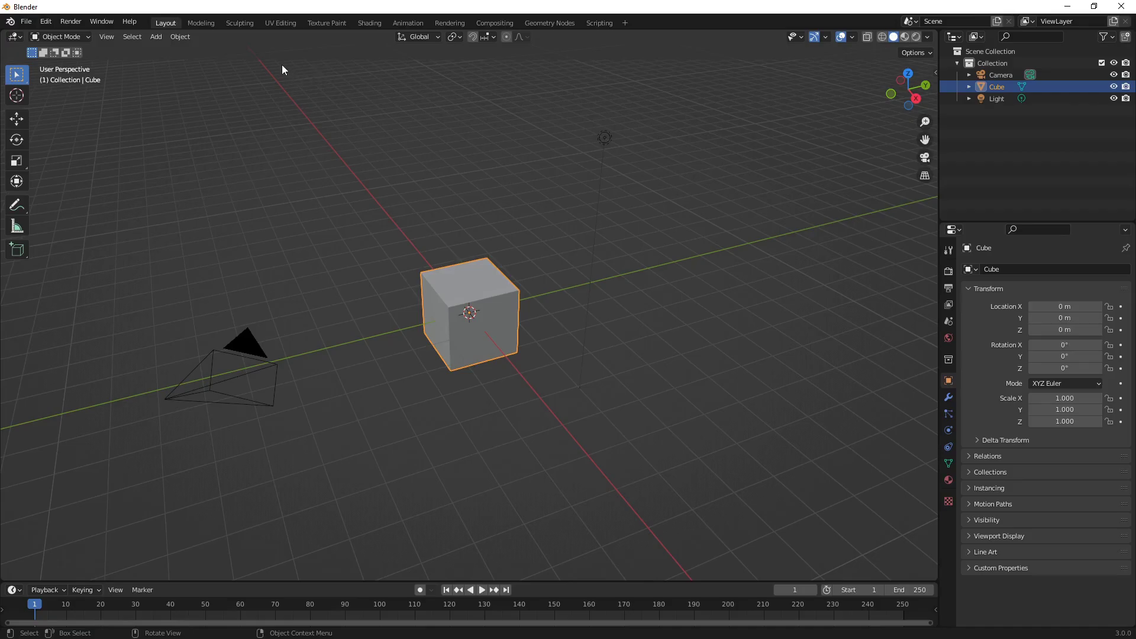
click(202, 23)
click(241, 23)
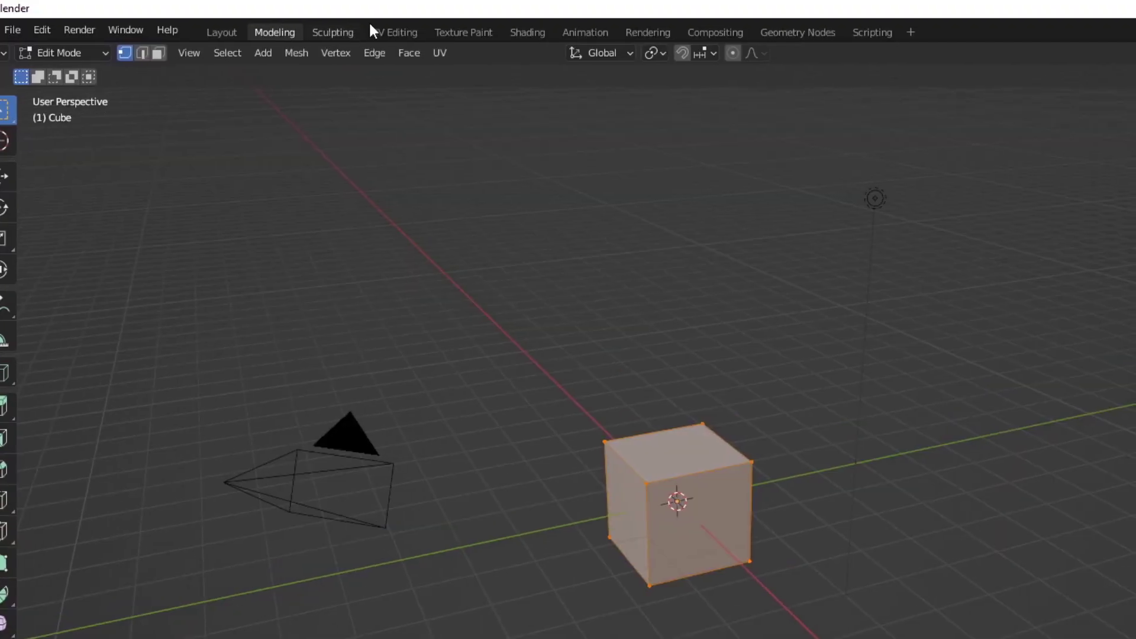
click(386, 30)
click(441, 32)
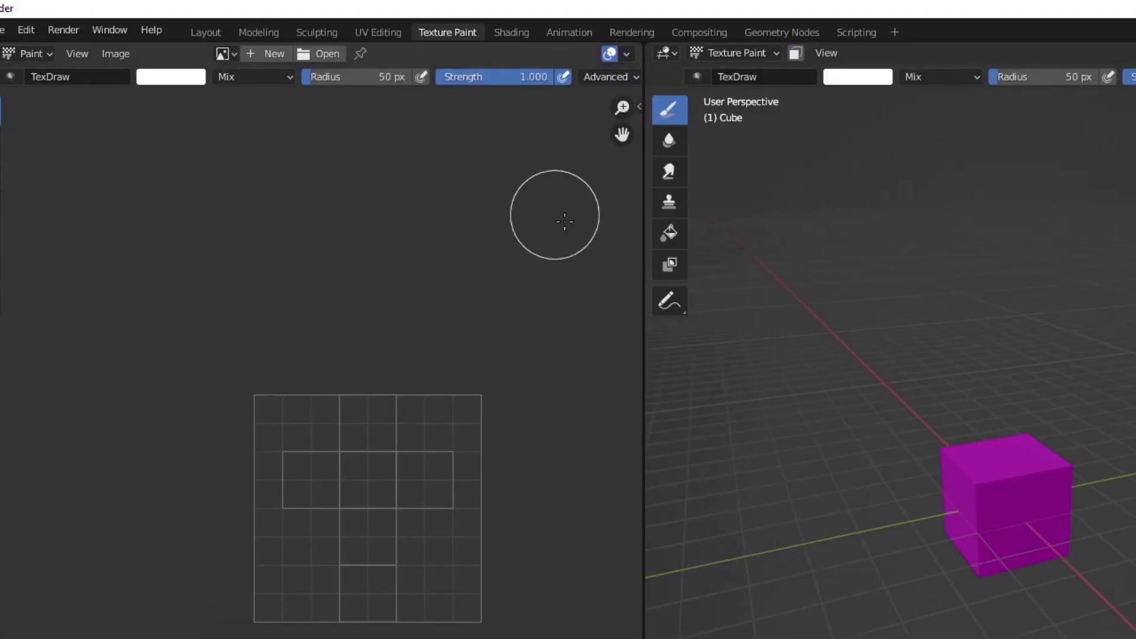
drag(639, 189, 505, 213)
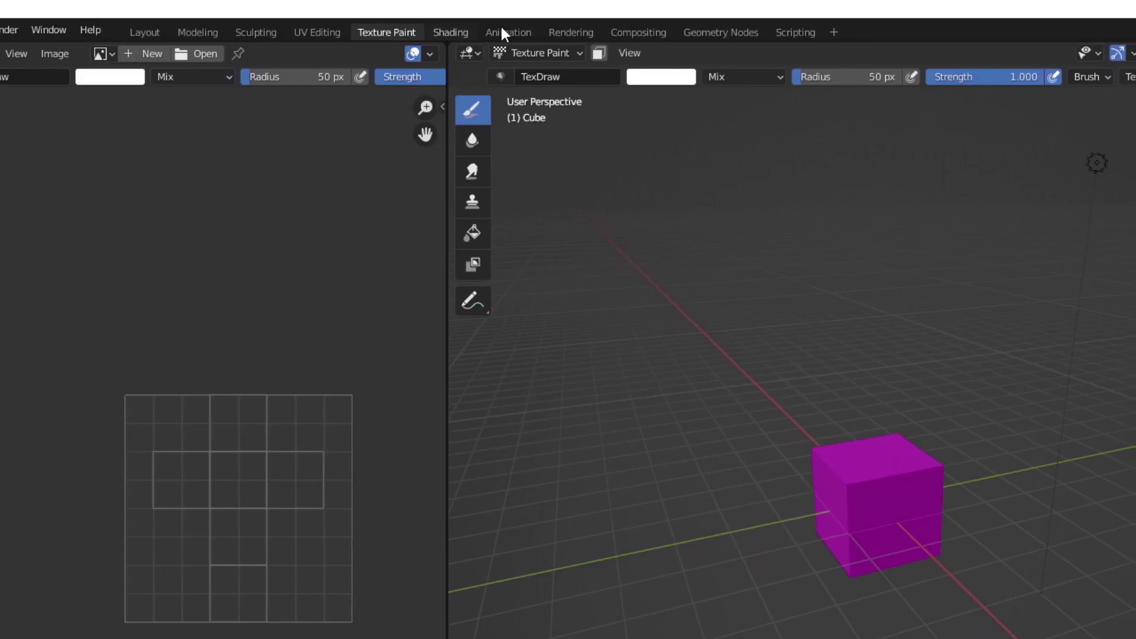
- Add a new Video Editing > Video Editing workspace
click(649, 32)
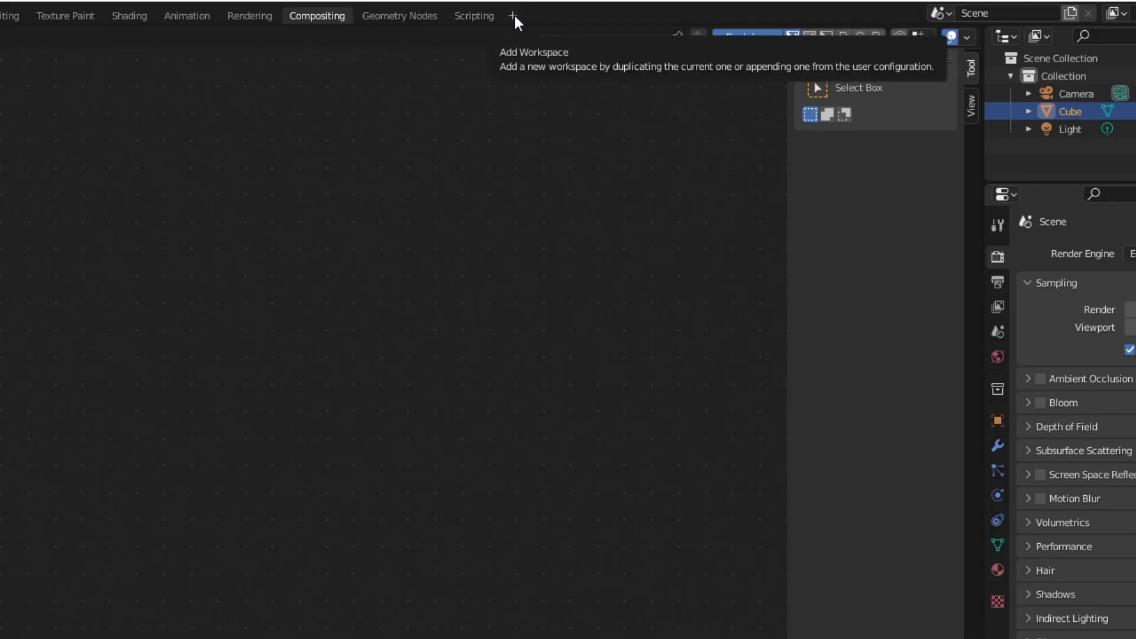
click(514, 16)
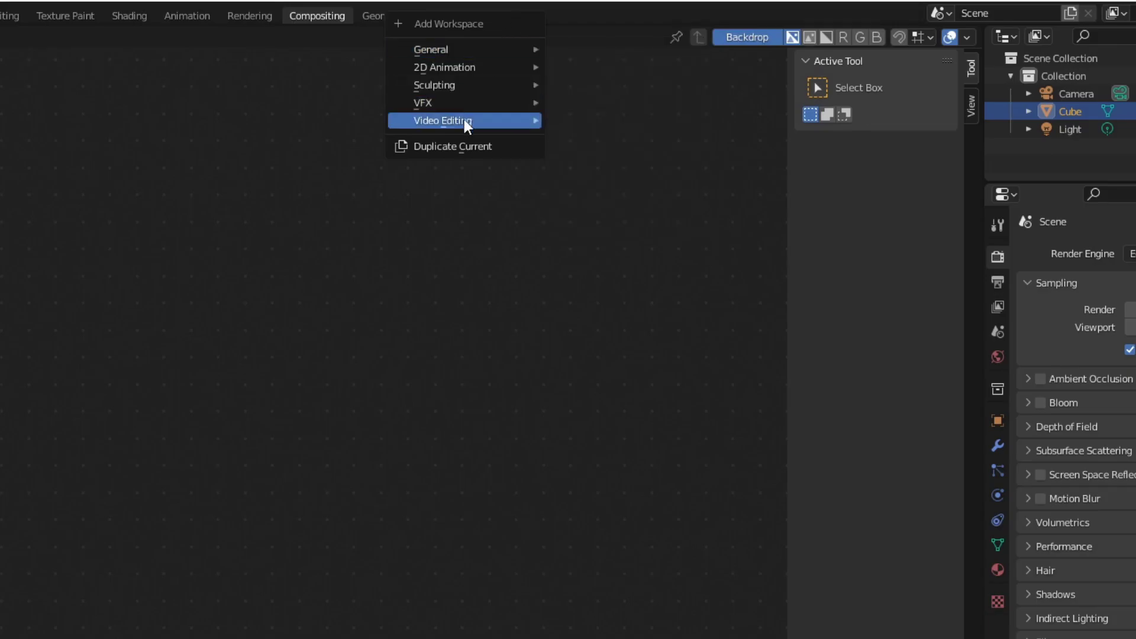
mouse_move(463, 122)
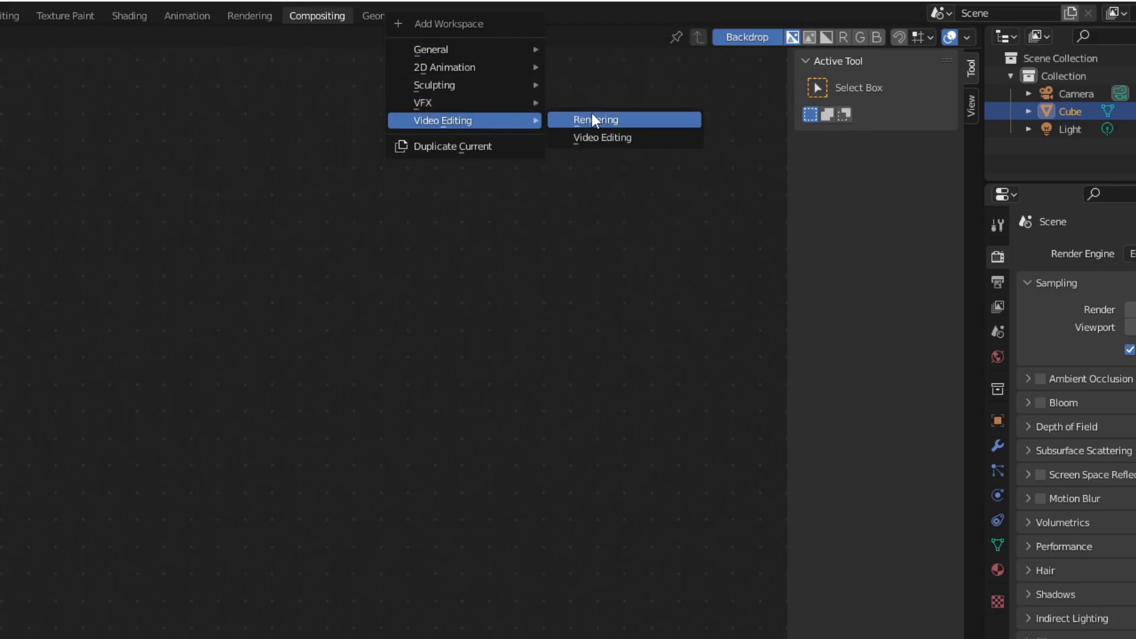
click(612, 138)
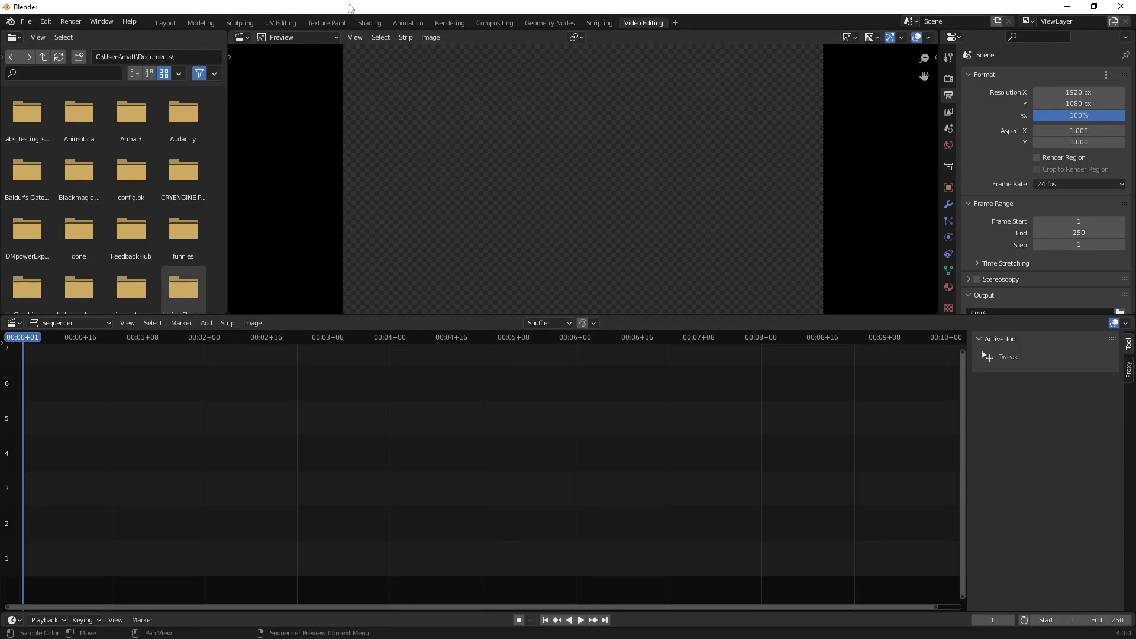
- Save the current layout via File > Defaults > Save Startup File
click(25, 26)
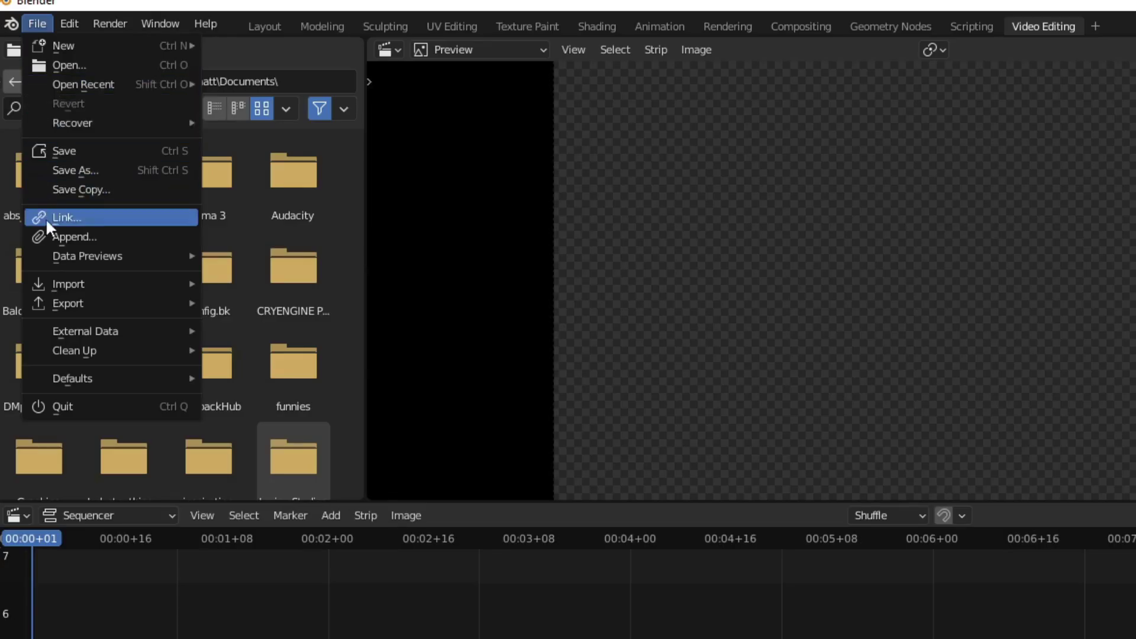
mouse_move(52, 240)
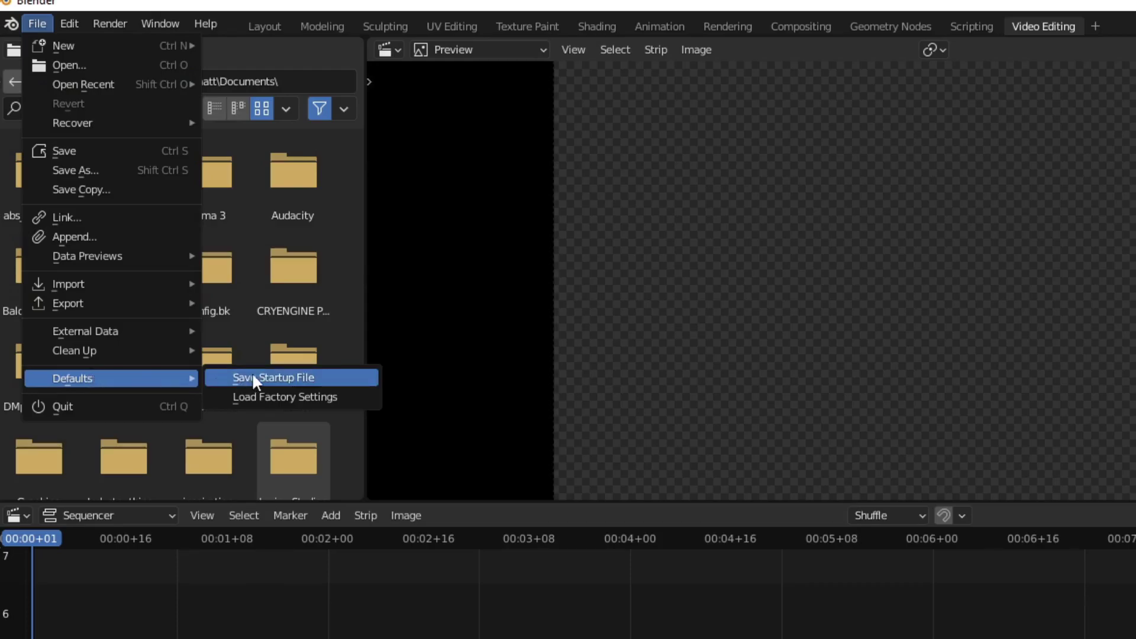
click(271, 377)
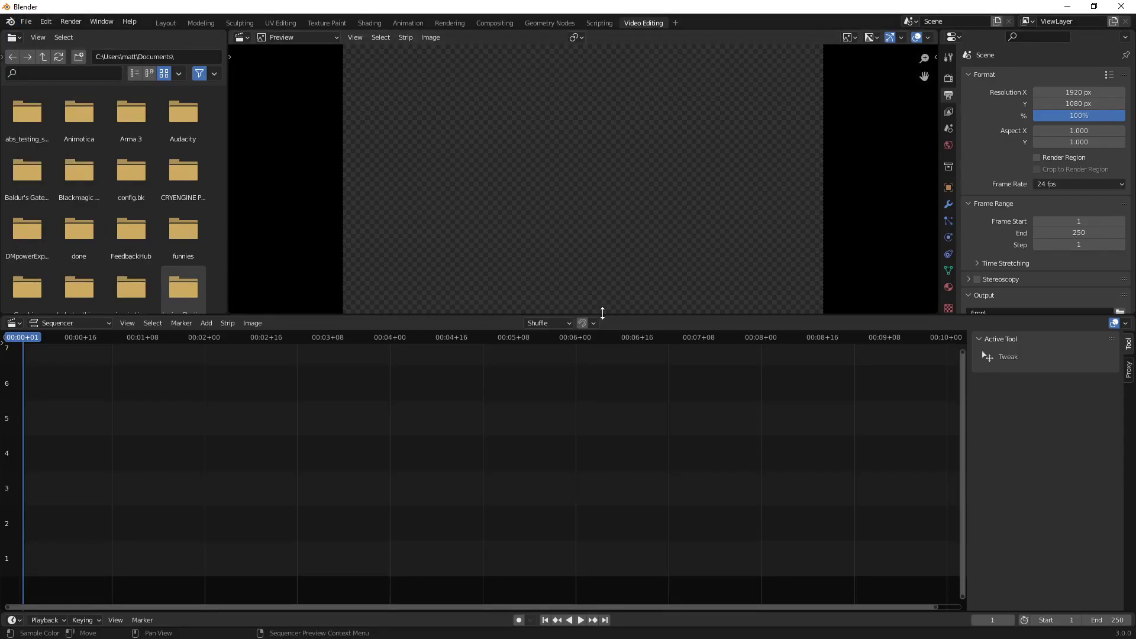
- Drag the Preview/Sequencer border down, then select the folder path field and cancel without changes
drag(602, 315, 582, 377)
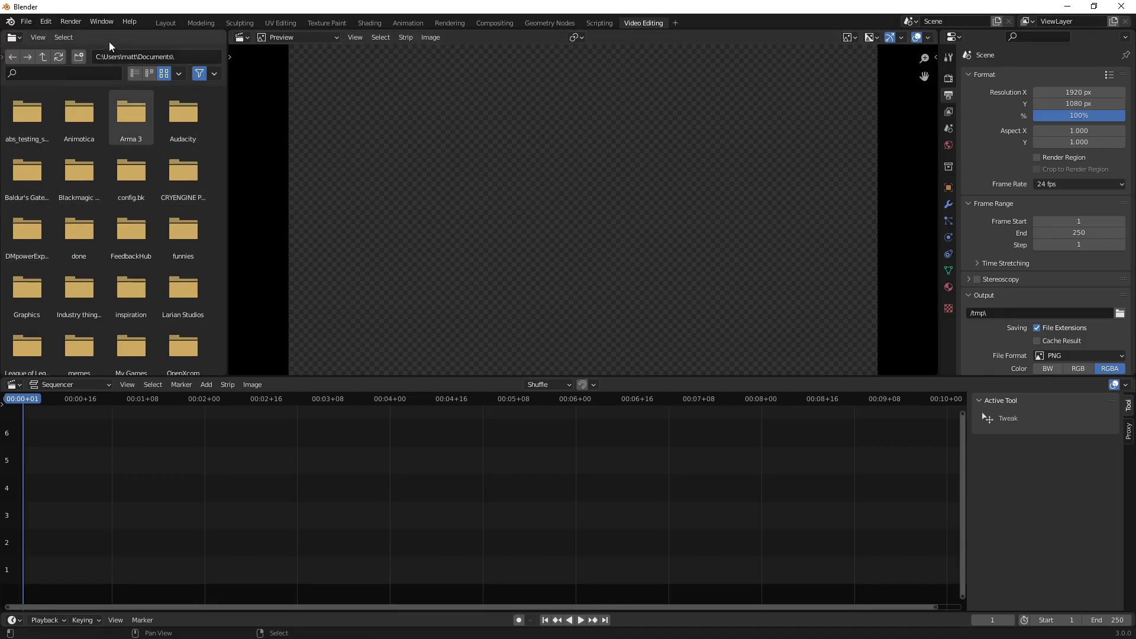
click(181, 54)
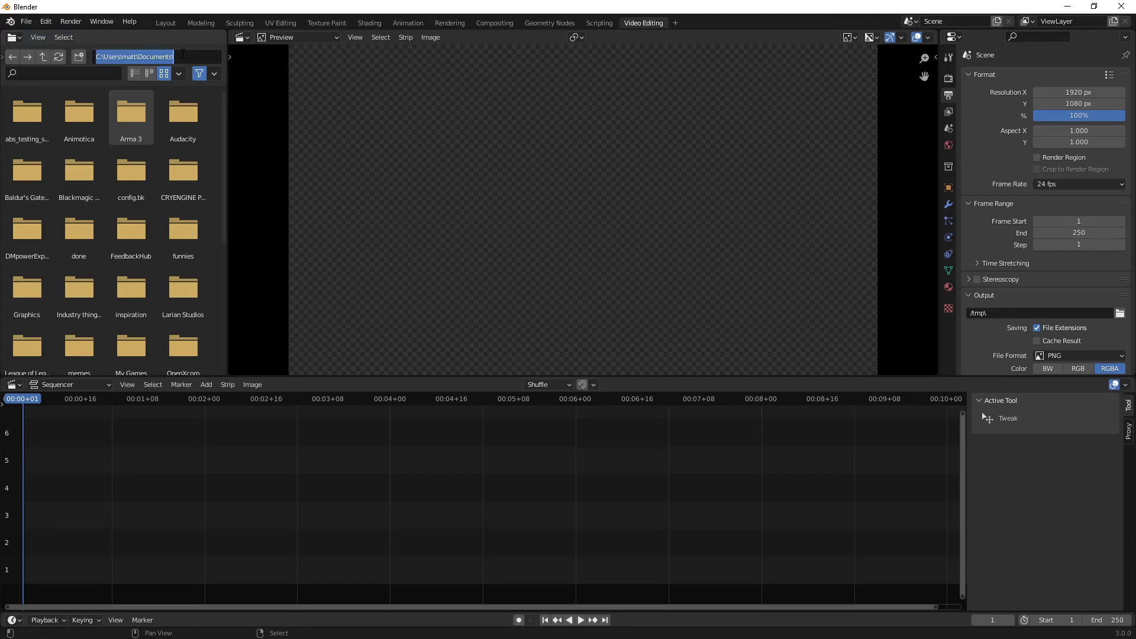
click(185, 55)
drag(173, 56, 87, 53)
key(Escape)
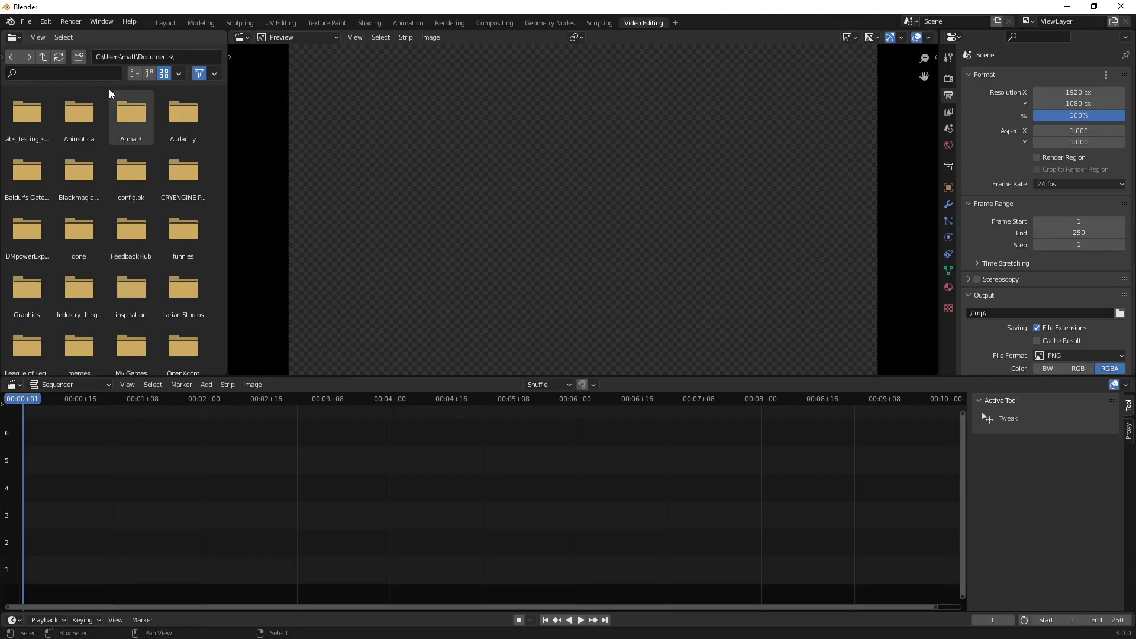
- Split and merge the top-left preview panes, then widen the left pane
click(15, 38)
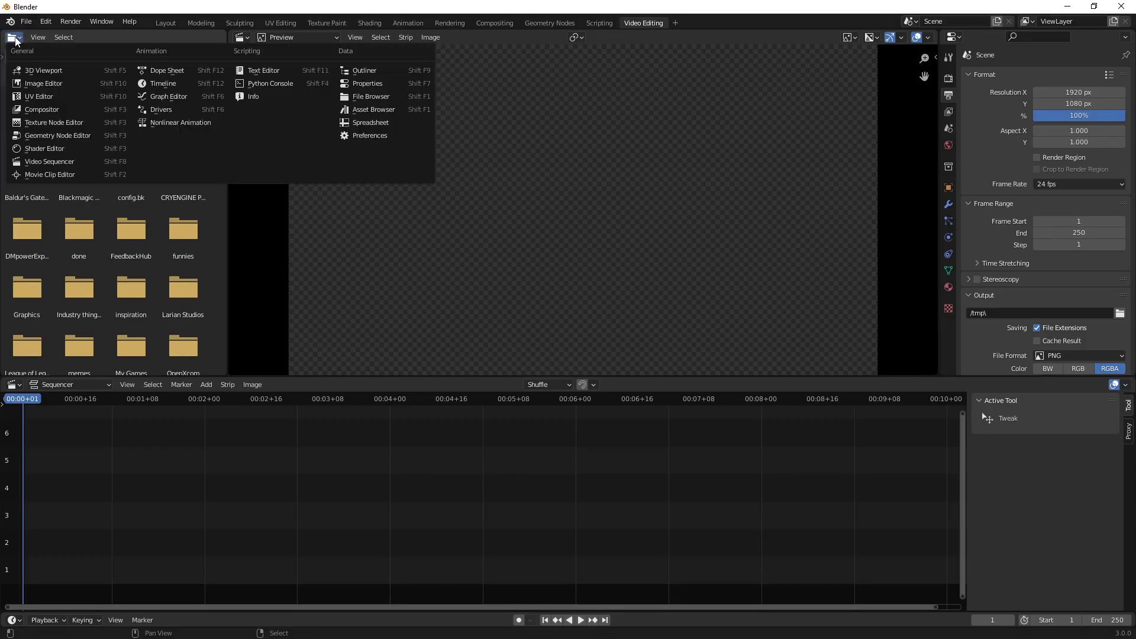
click(220, 37)
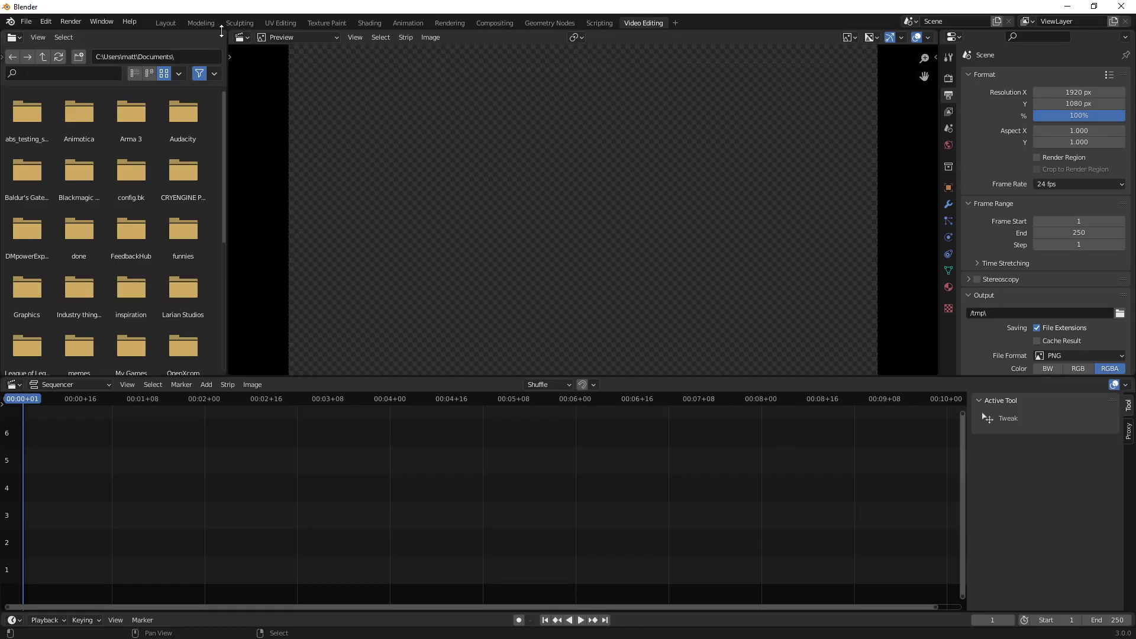
drag(221, 37, 198, 49)
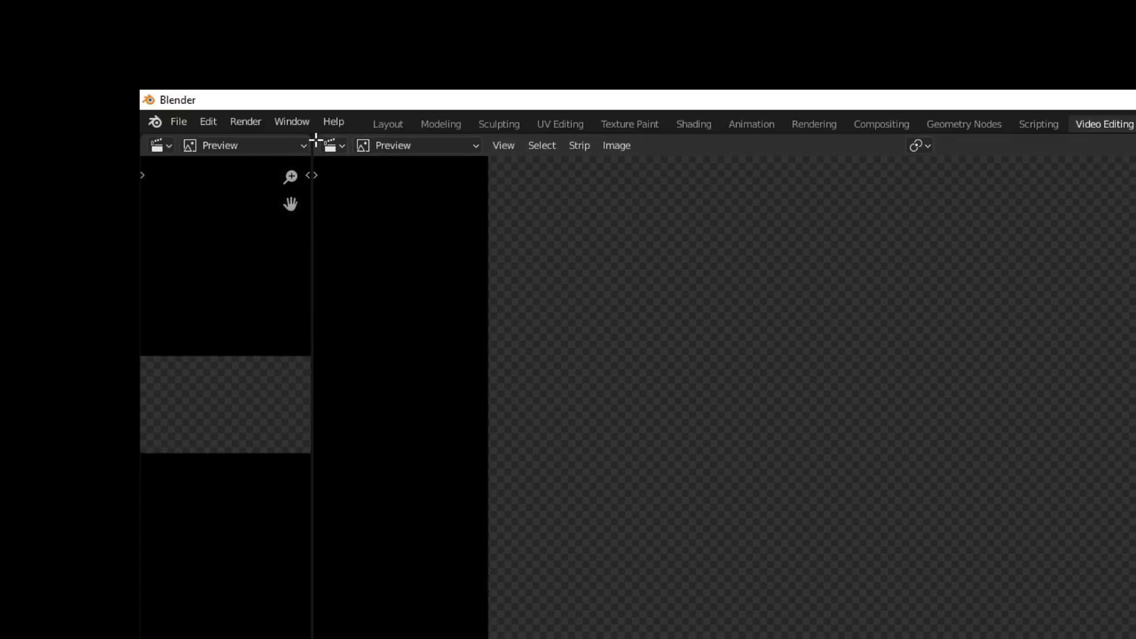
drag(437, 163, 583, 147)
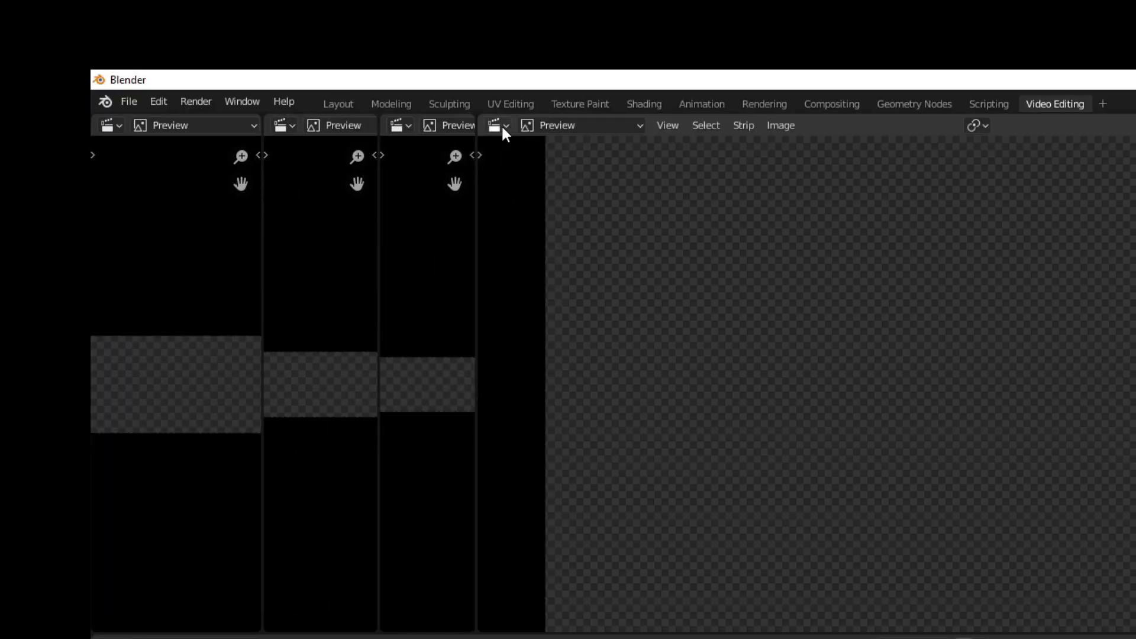
drag(482, 118, 299, 162)
click(390, 120)
drag(260, 124, 359, 125)
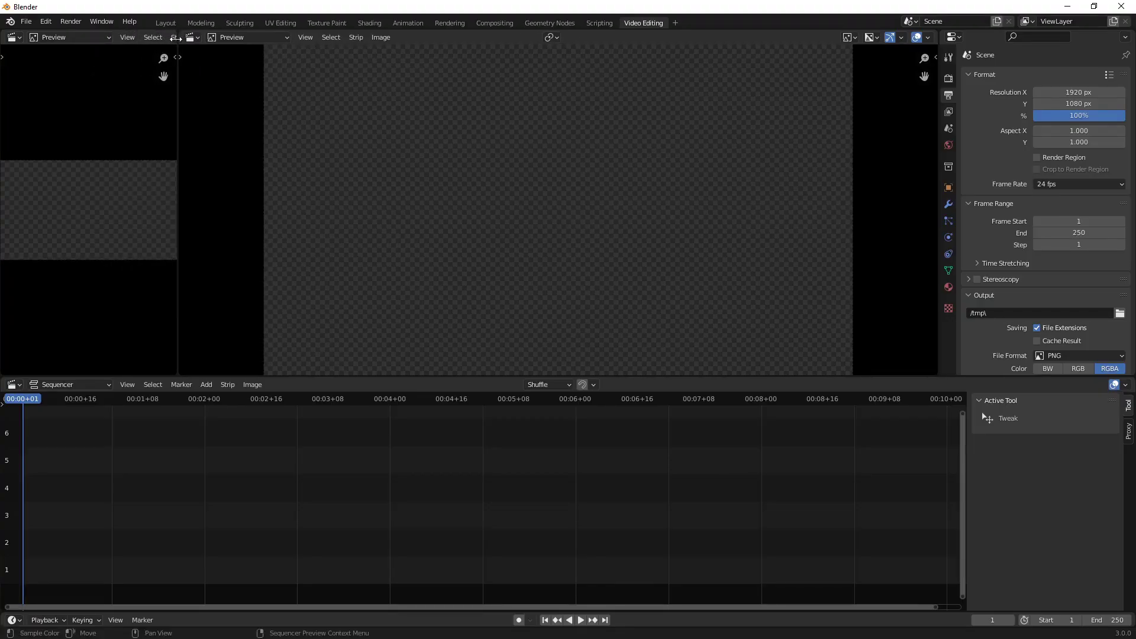
click(17, 39)
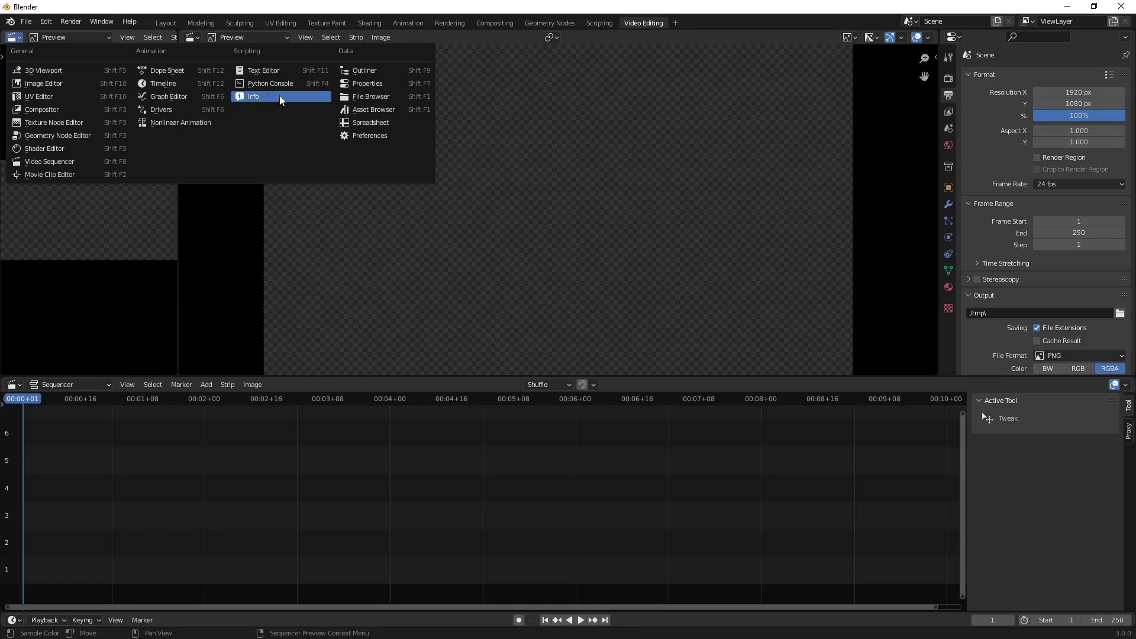
- Make the left pane a File Browser and toggle View > File Path off and back on
click(371, 97)
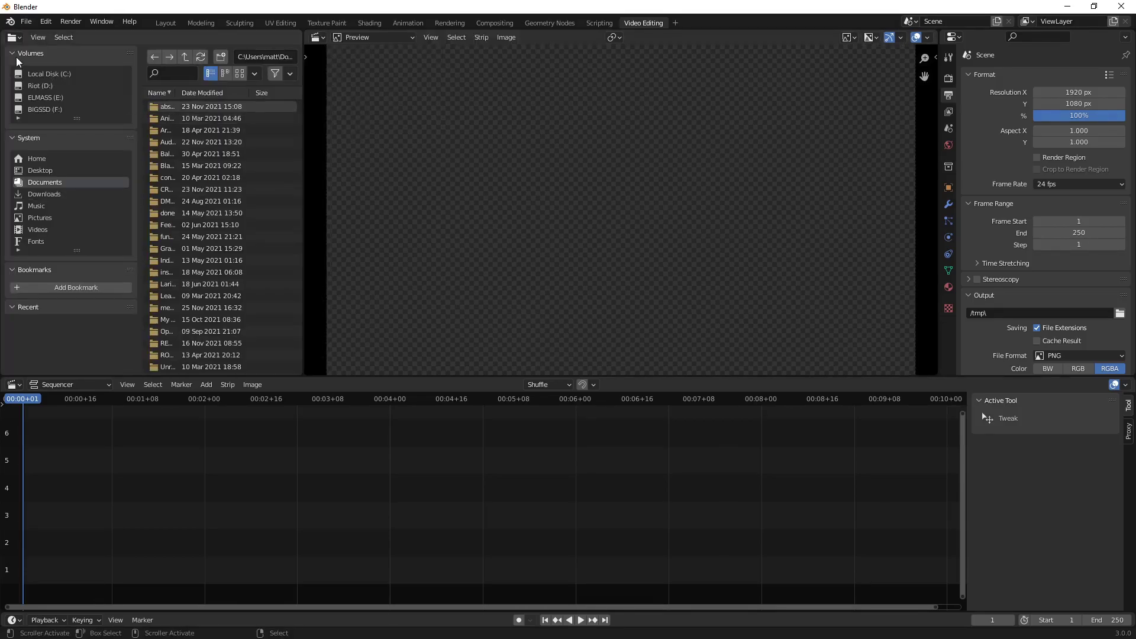
click(18, 37)
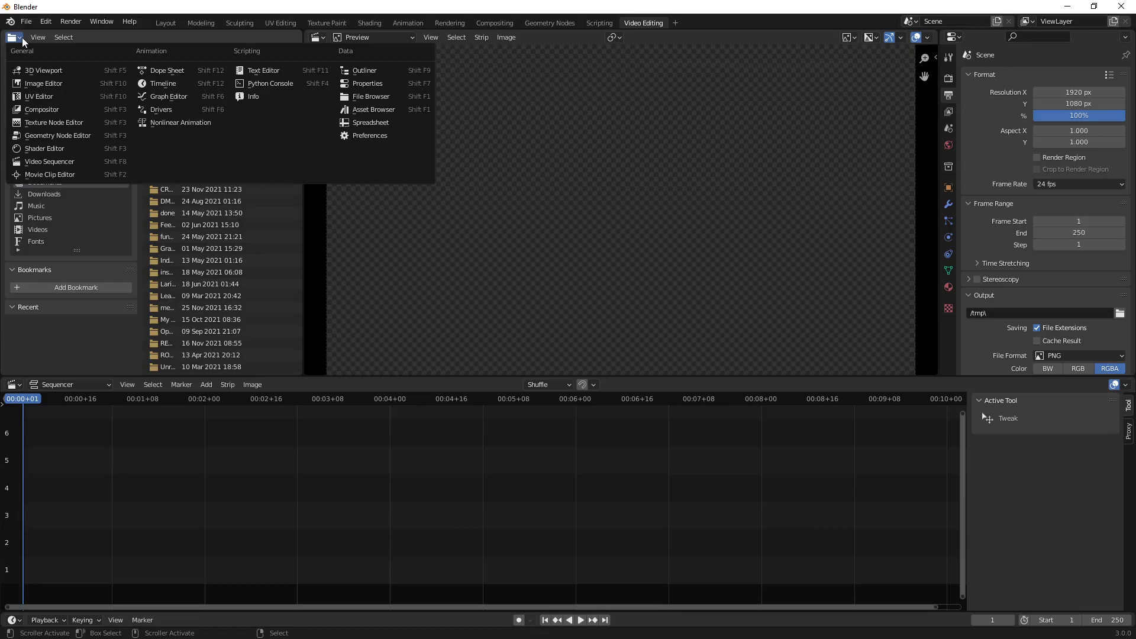
click(39, 38)
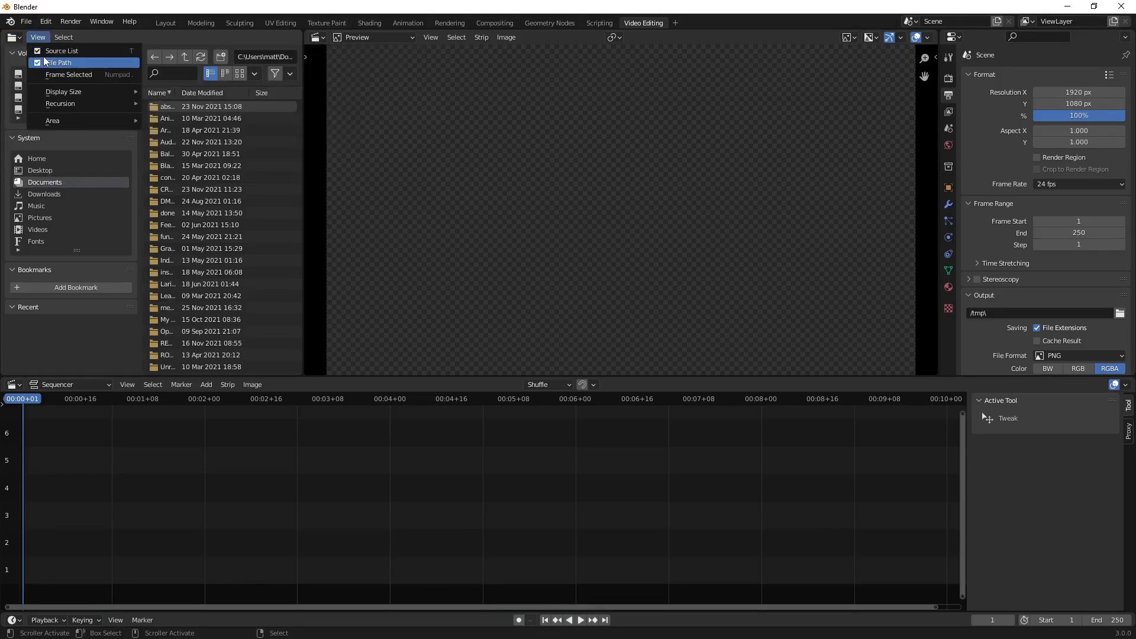
click(42, 63)
click(169, 107)
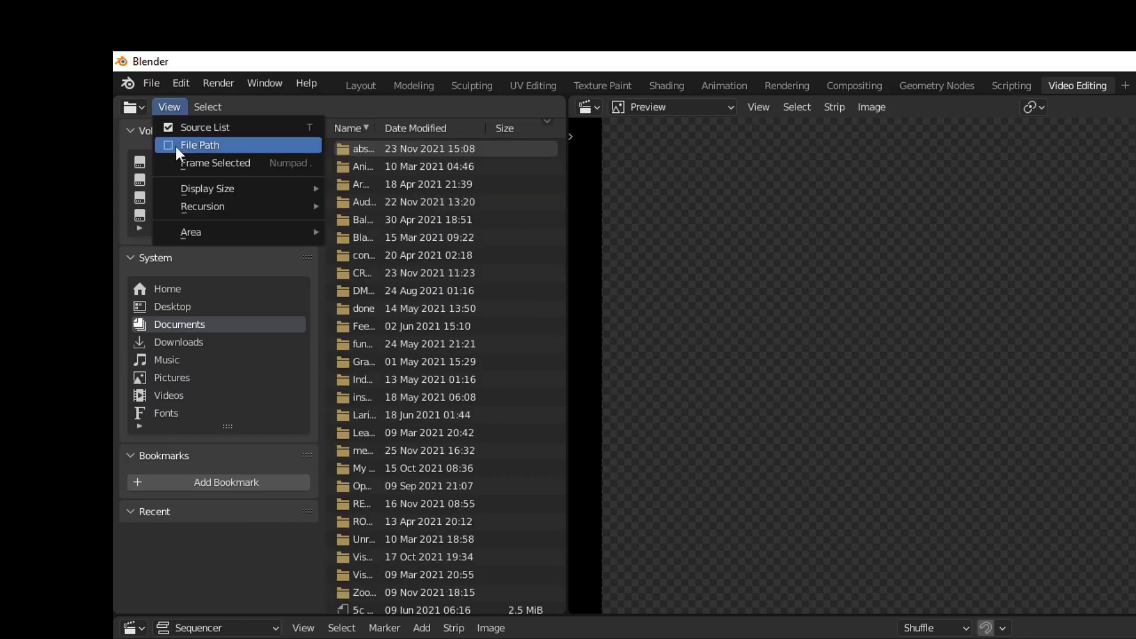
click(176, 146)
- Untick View > Source List and settle on the preferred file list display mode
click(171, 108)
click(172, 129)
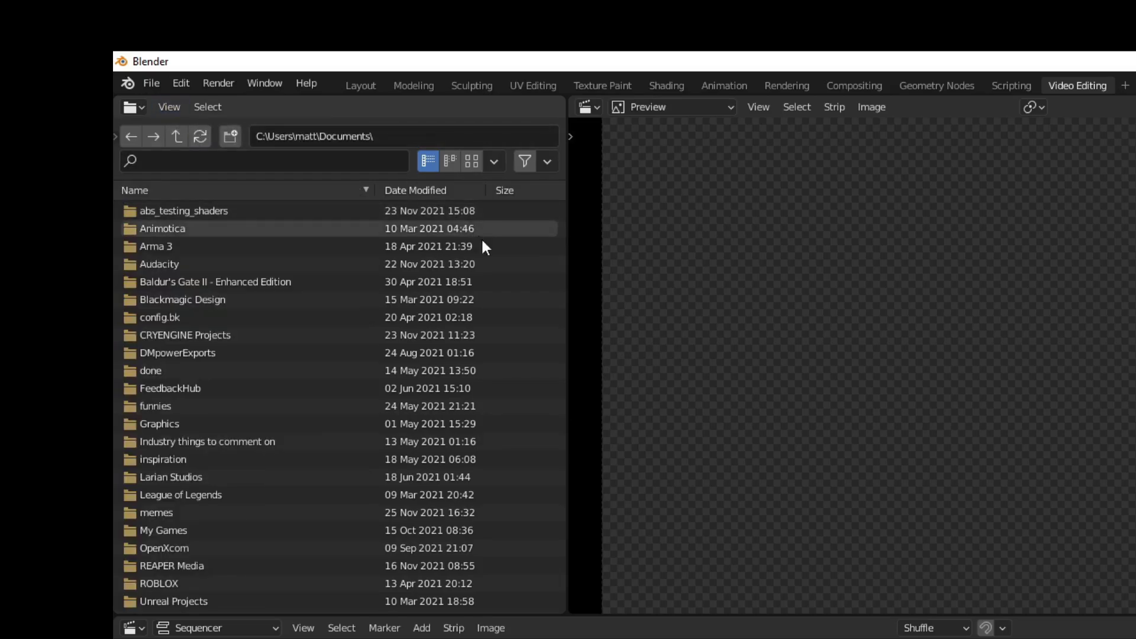
click(448, 163)
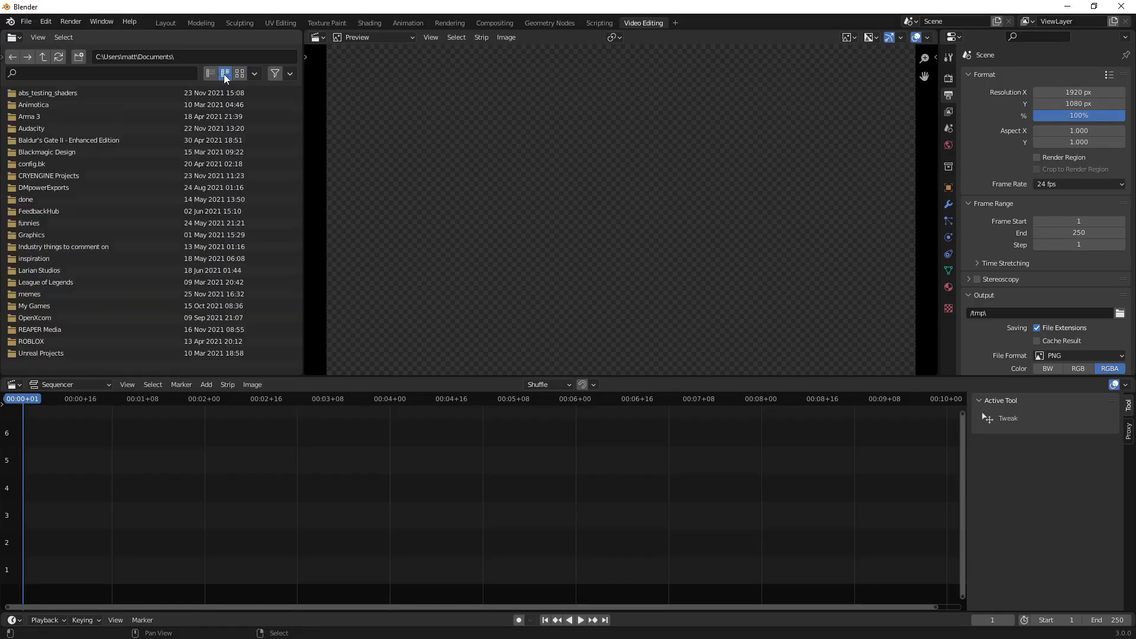
click(428, 161)
click(450, 161)
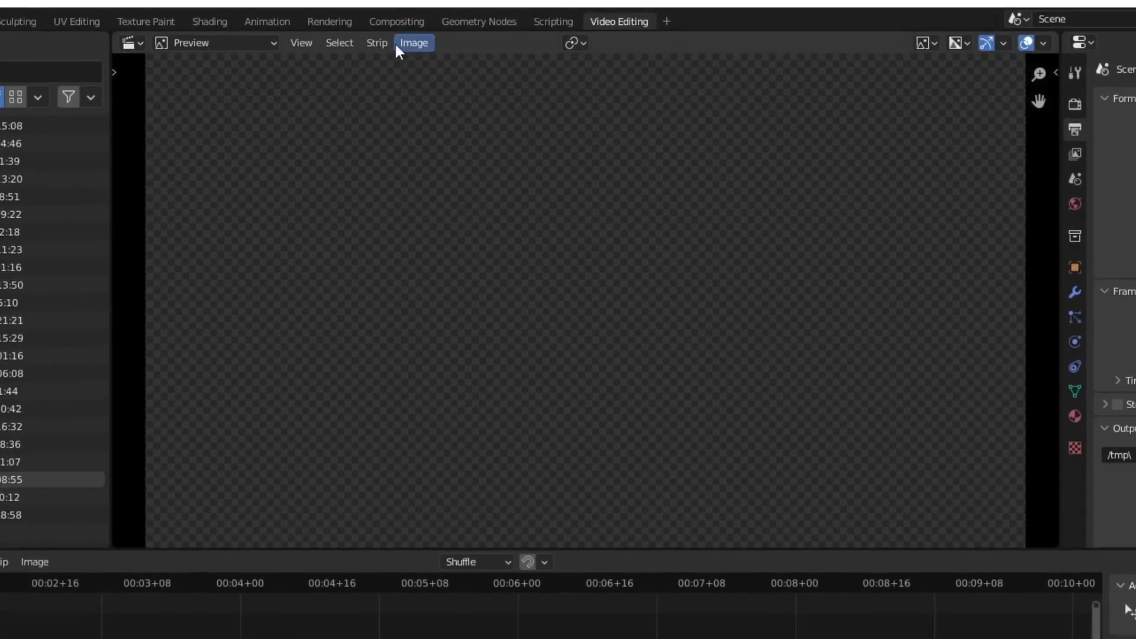
scroll(651, 198, down, 1)
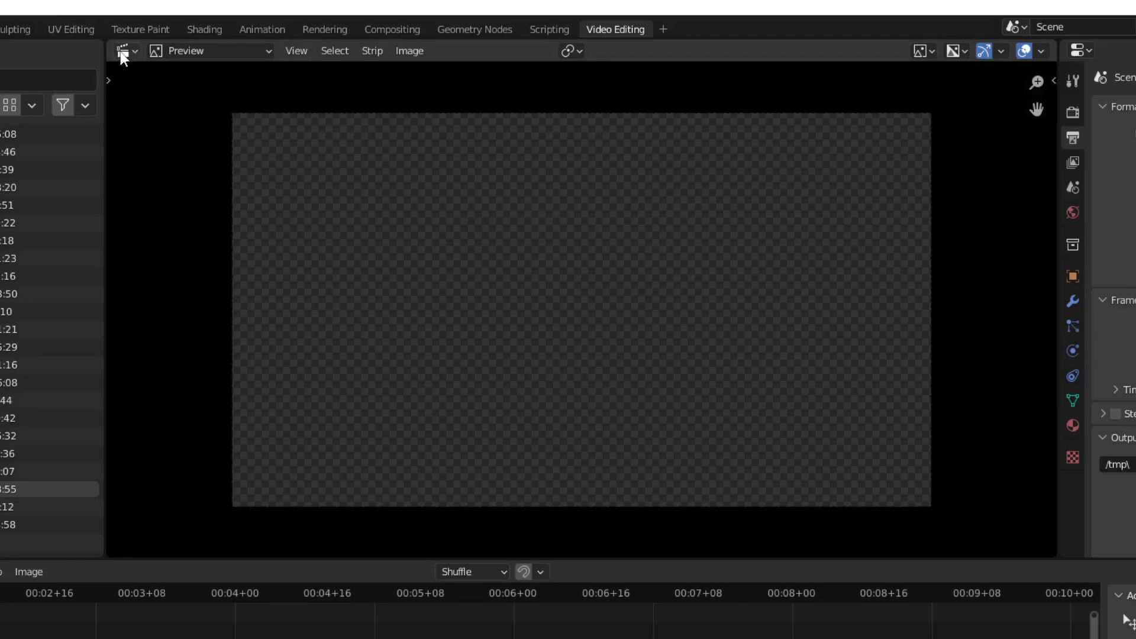
click(208, 52)
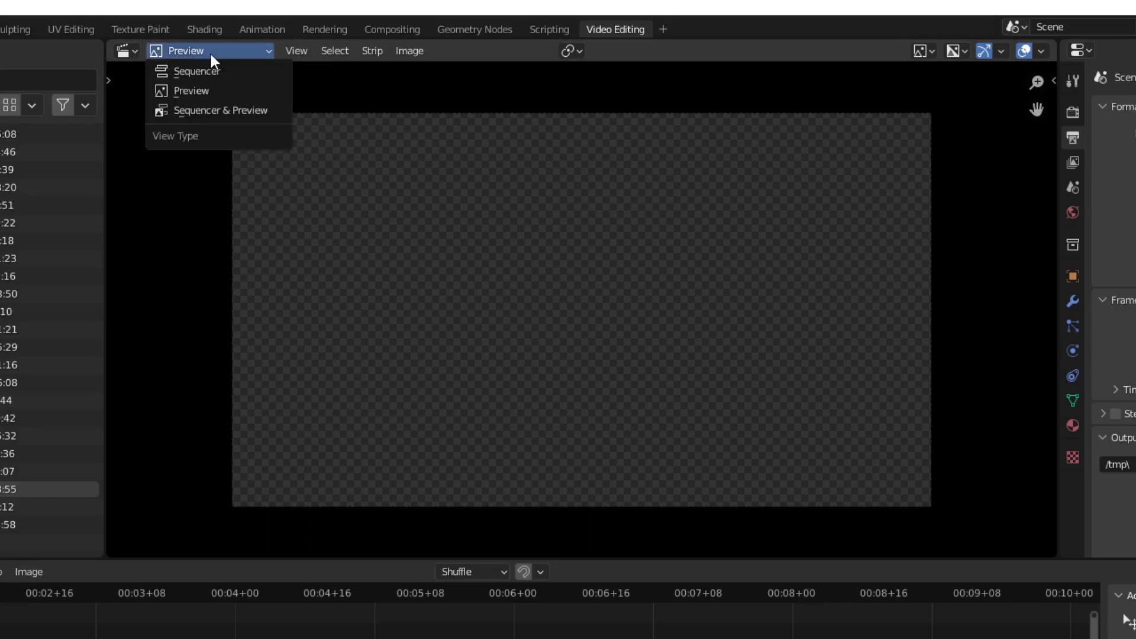
click(223, 52)
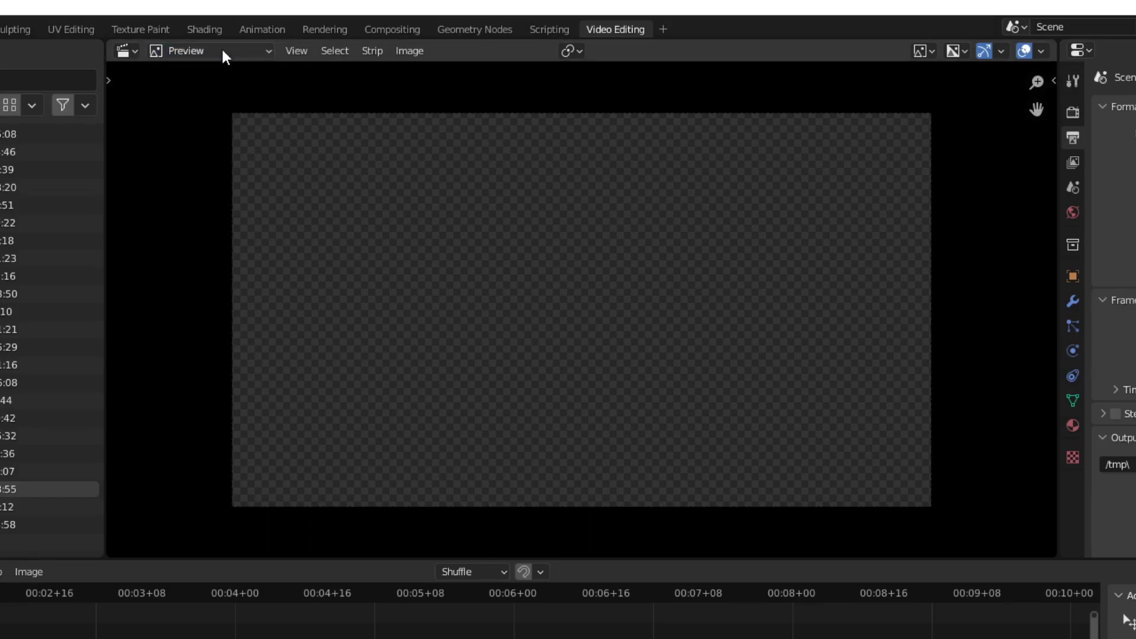
click(335, 51)
mouse_move(372, 53)
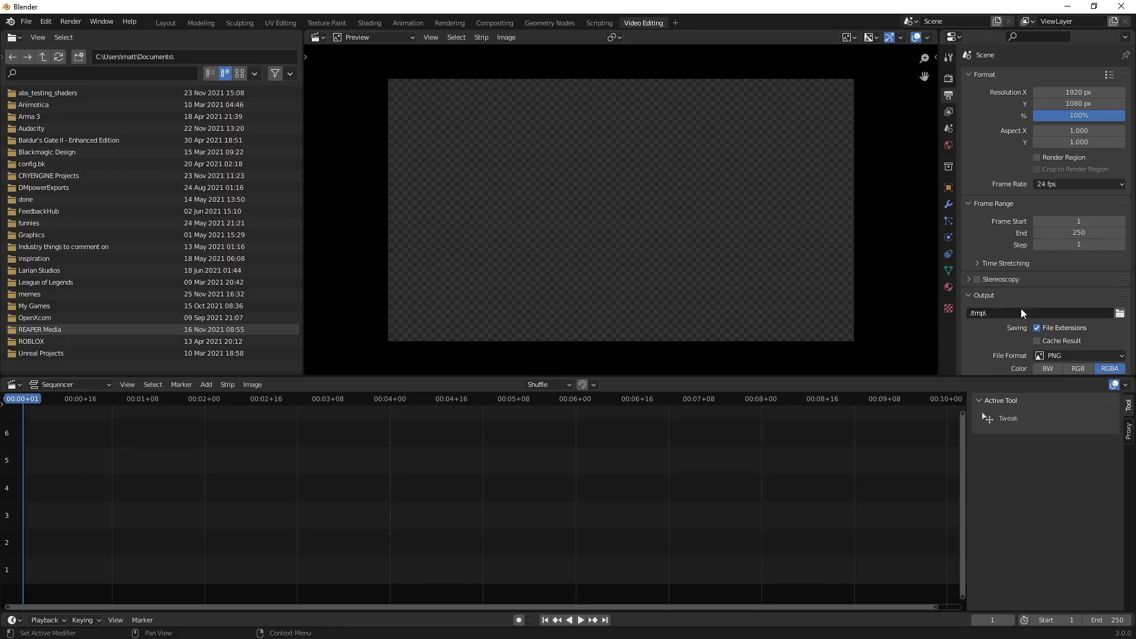
click(948, 78)
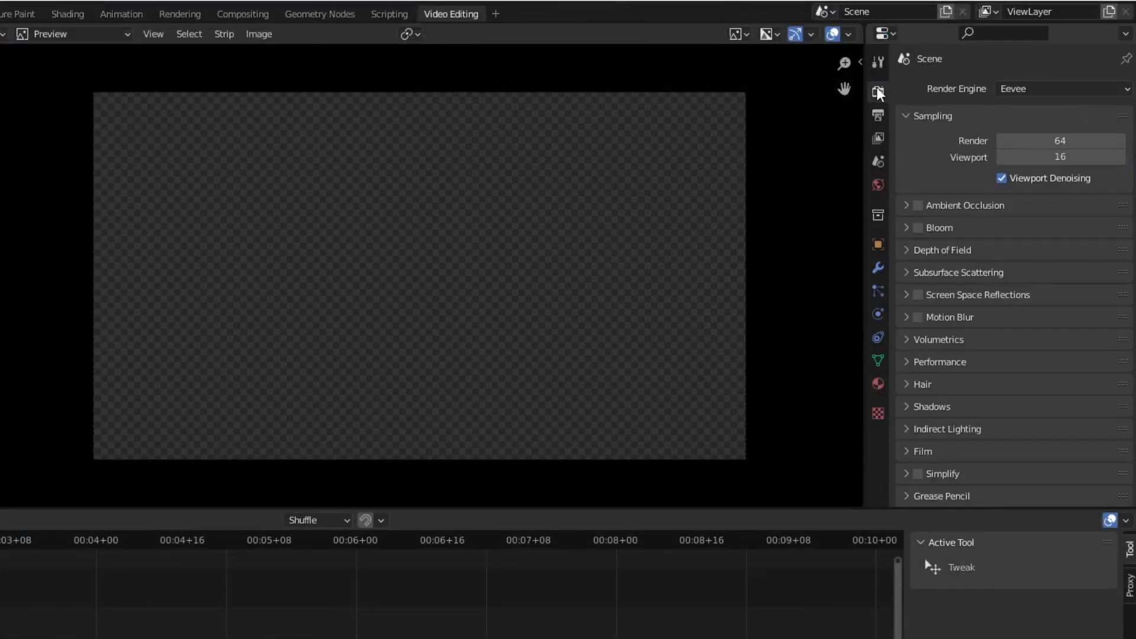
click(878, 117)
click(878, 137)
click(878, 161)
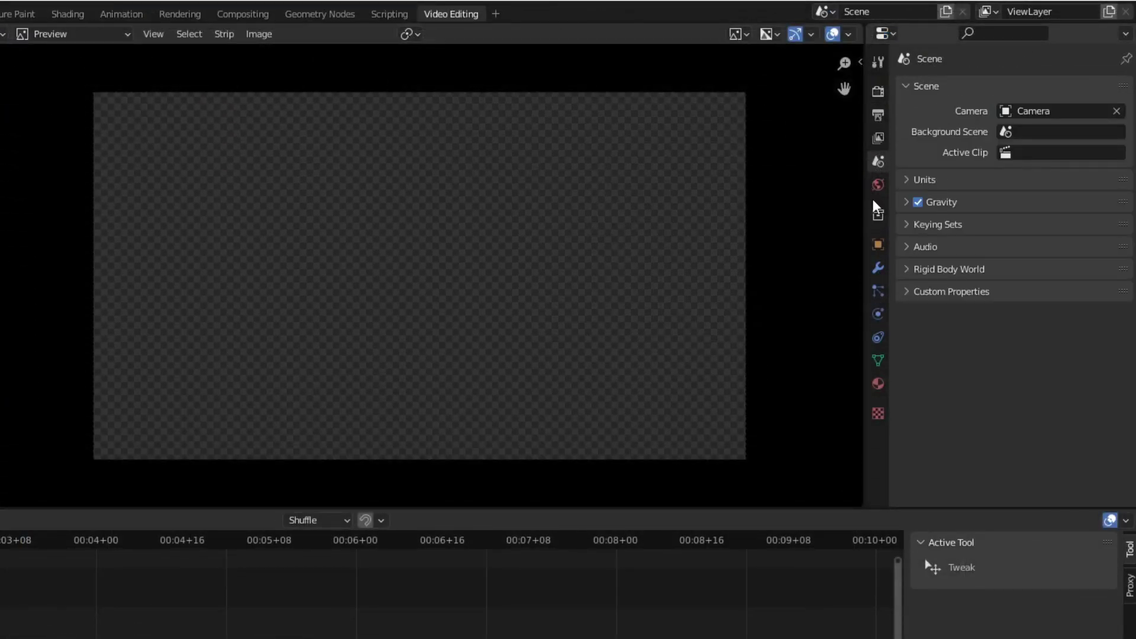
click(875, 198)
click(878, 214)
click(878, 245)
click(878, 267)
click(879, 292)
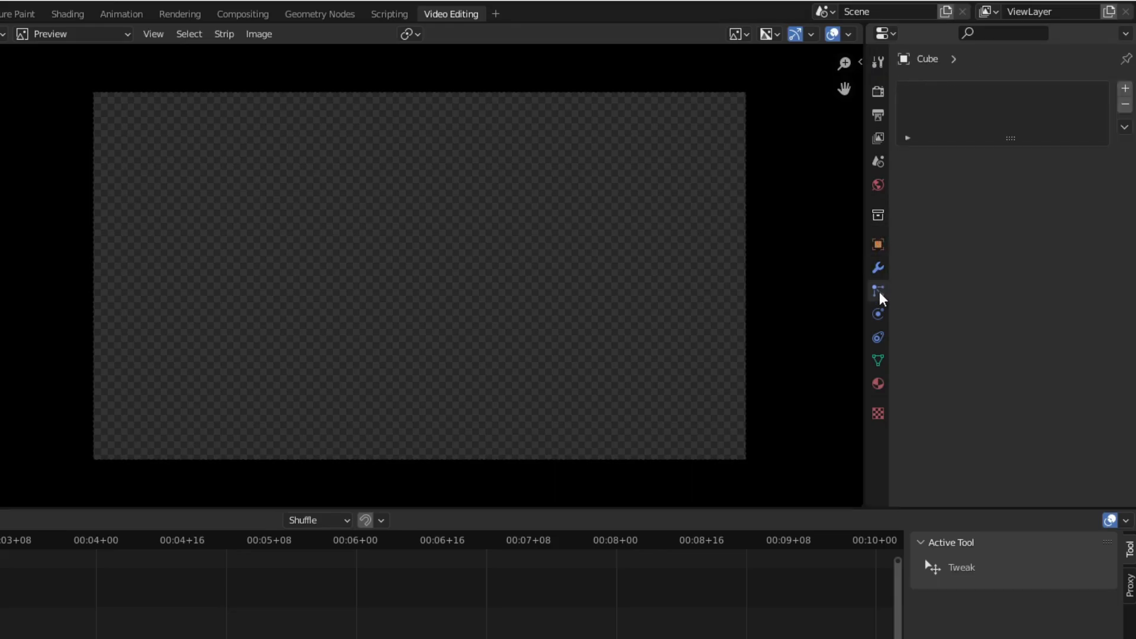
click(879, 314)
click(878, 338)
click(878, 361)
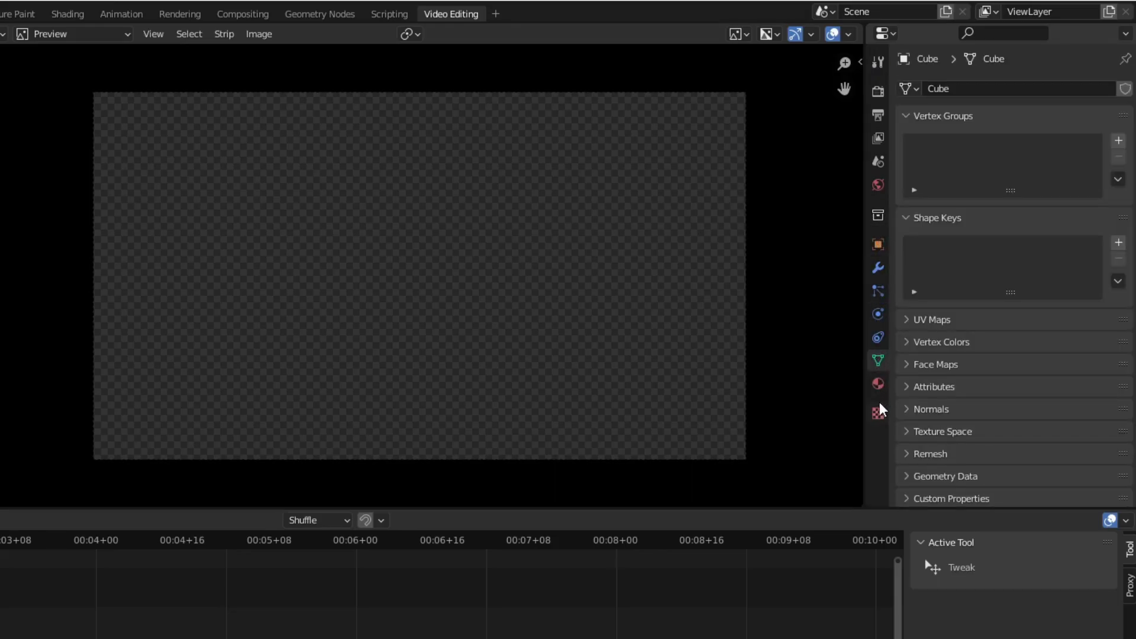
click(878, 383)
click(878, 414)
click(880, 390)
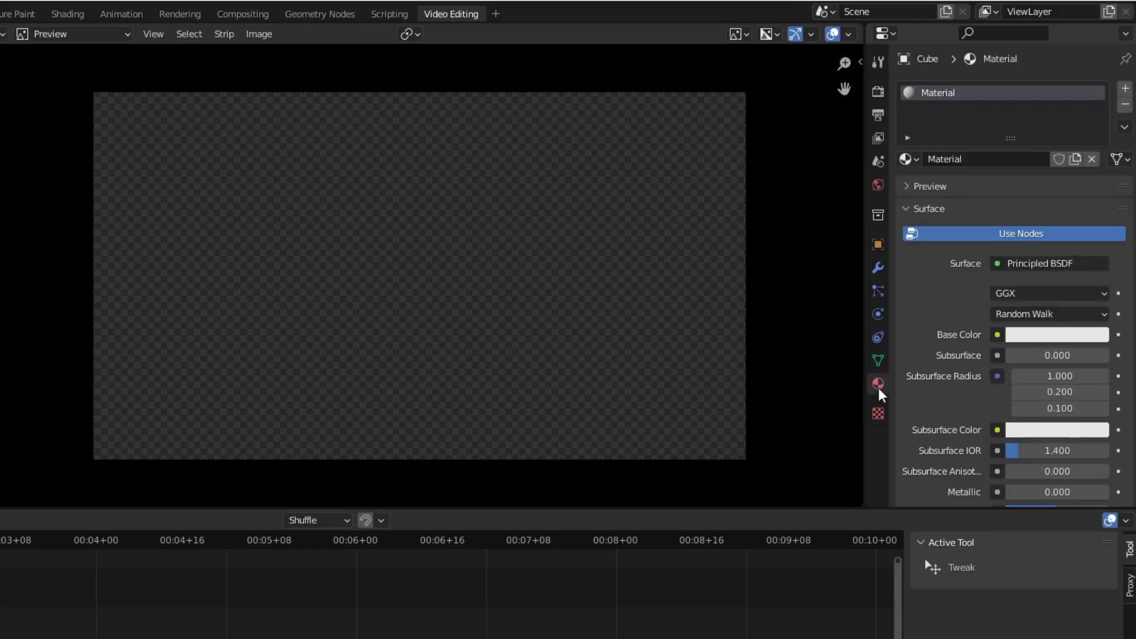
click(878, 188)
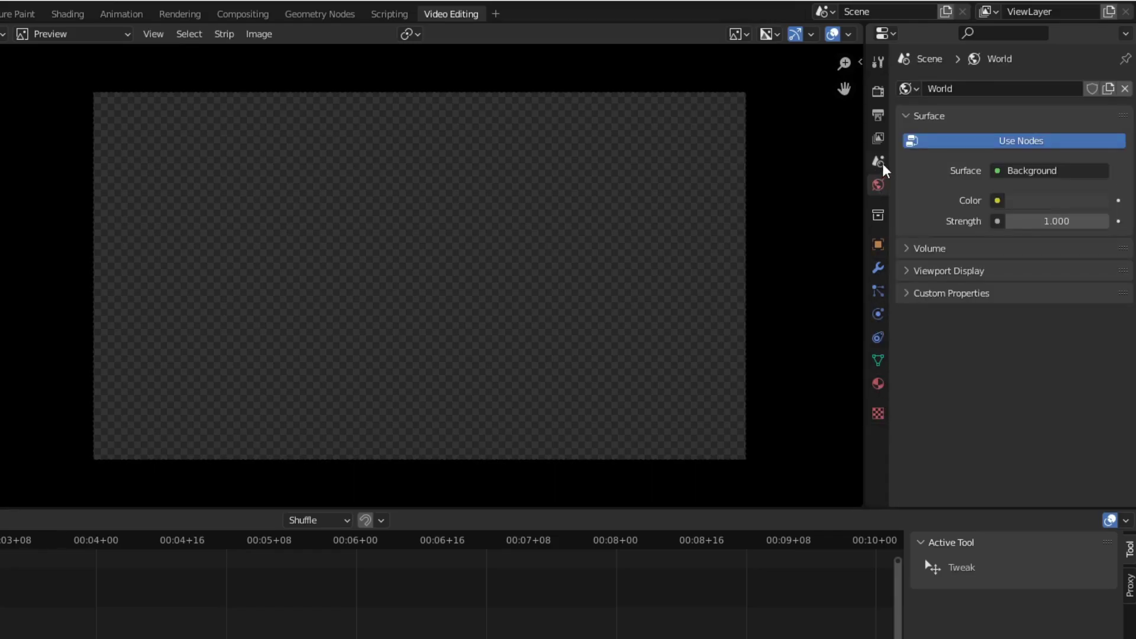
click(879, 162)
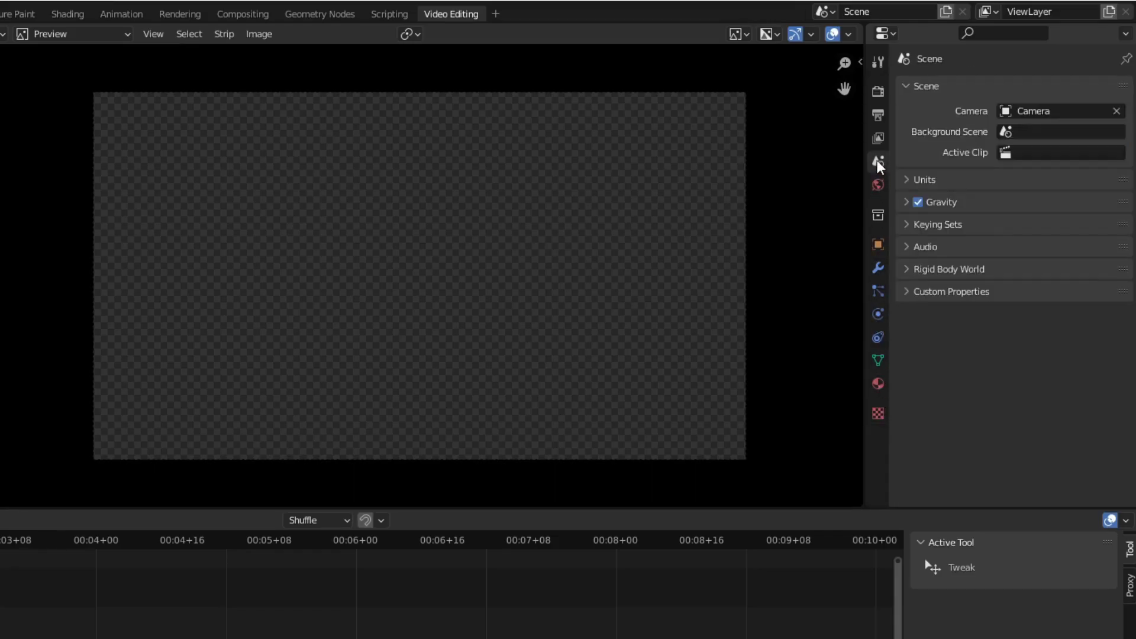
click(879, 117)
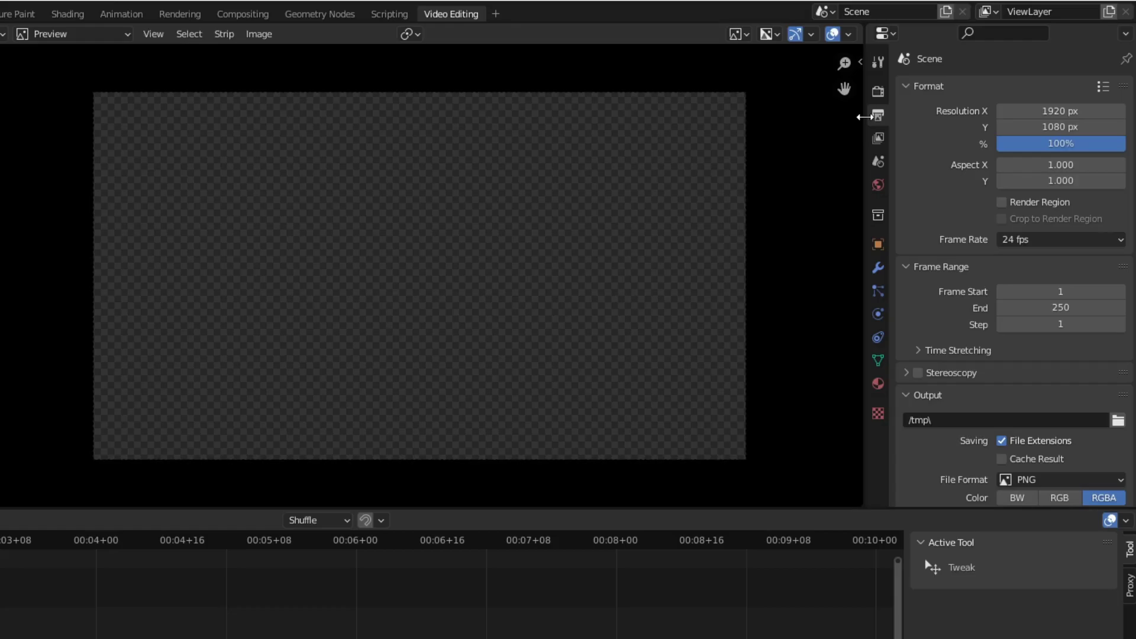
- Widen the Properties editor leftward and scroll down to the PNG Output settings
drag(862, 117, 699, 150)
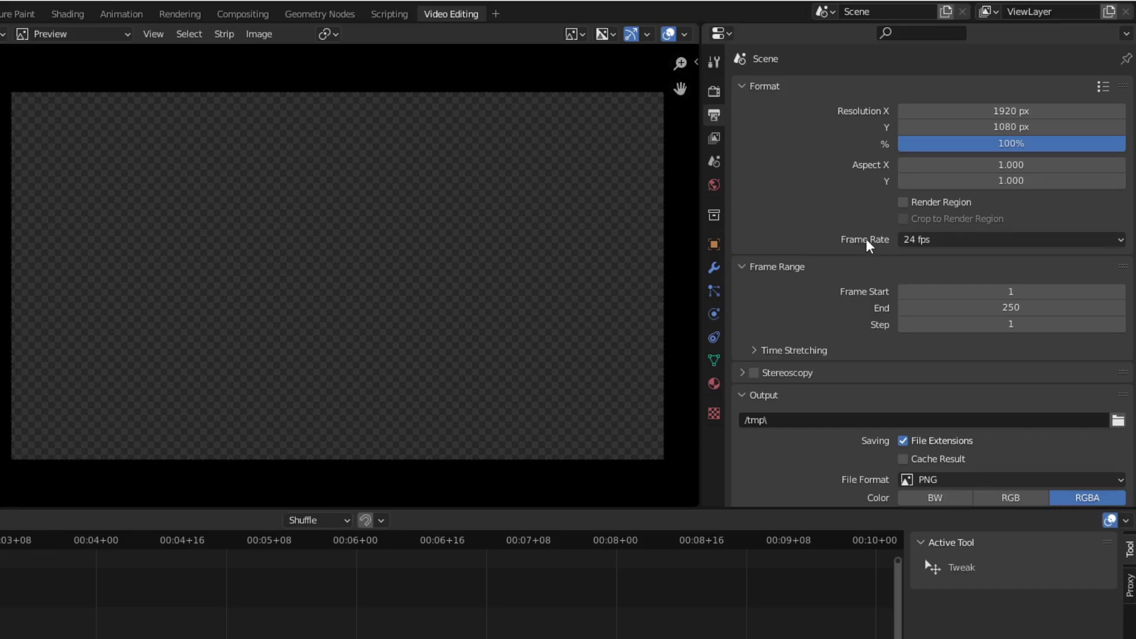
scroll(847, 312, down, 1)
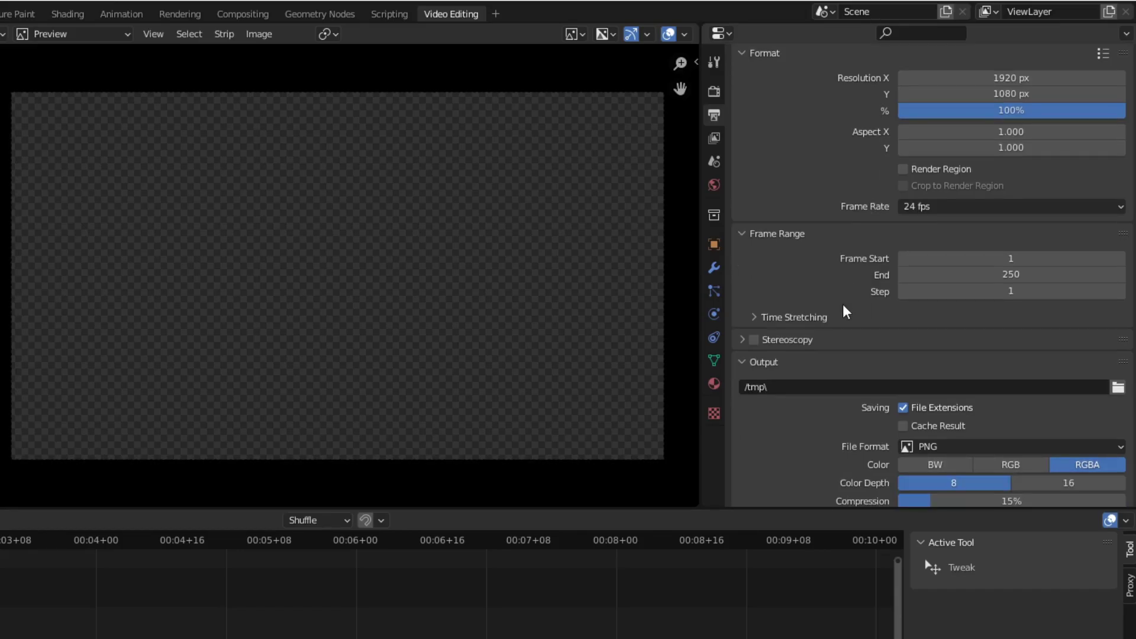
scroll(806, 269, down, 2)
scroll(793, 183, down, 1)
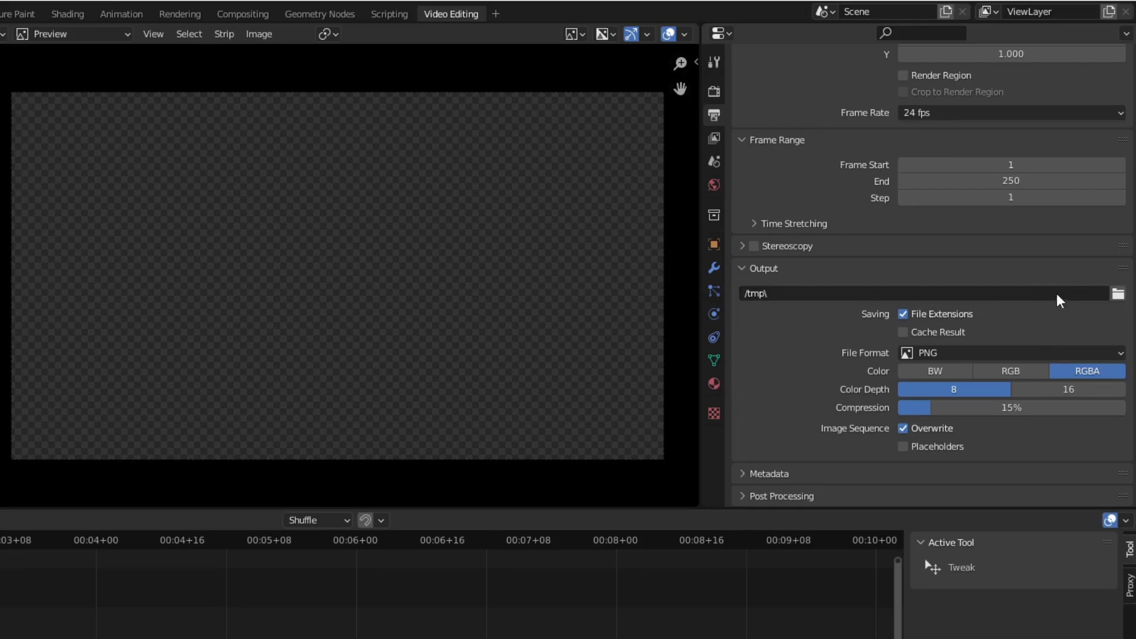
- Browse to the RENDERED folder on ELMASS (E:) and accept it as the output path
click(1118, 294)
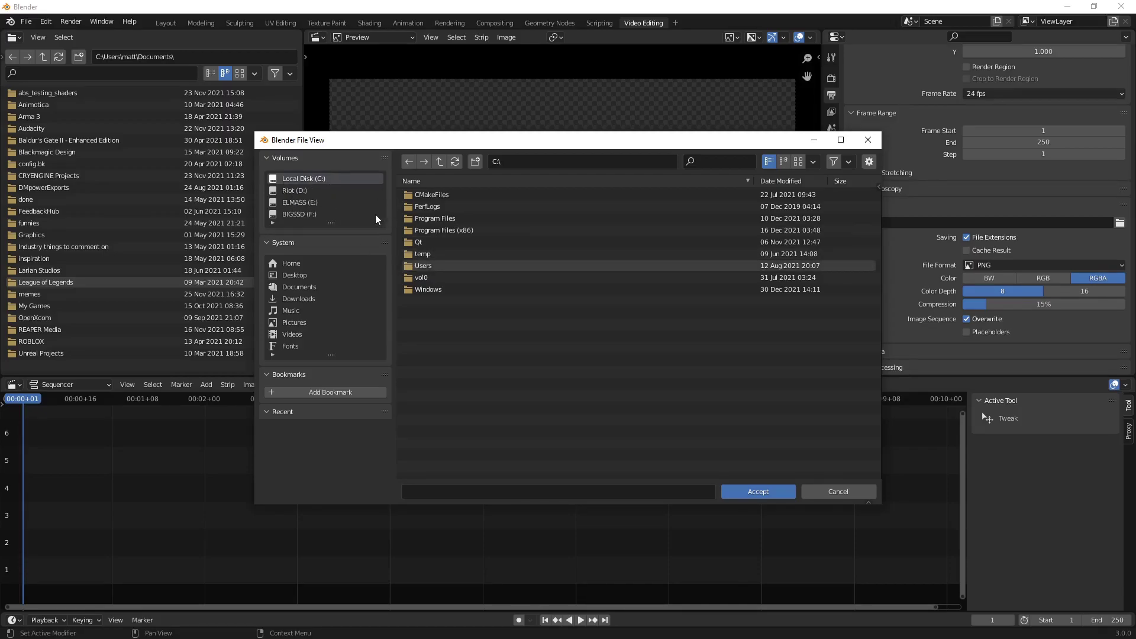
click(309, 202)
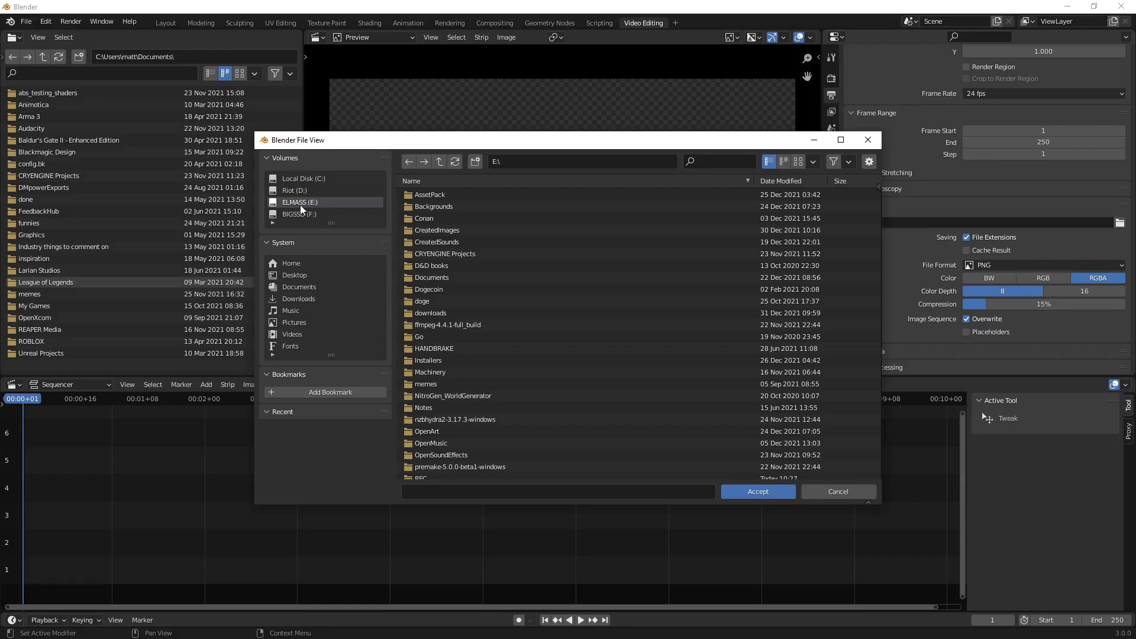
scroll(545, 291, down, 6)
click(433, 353)
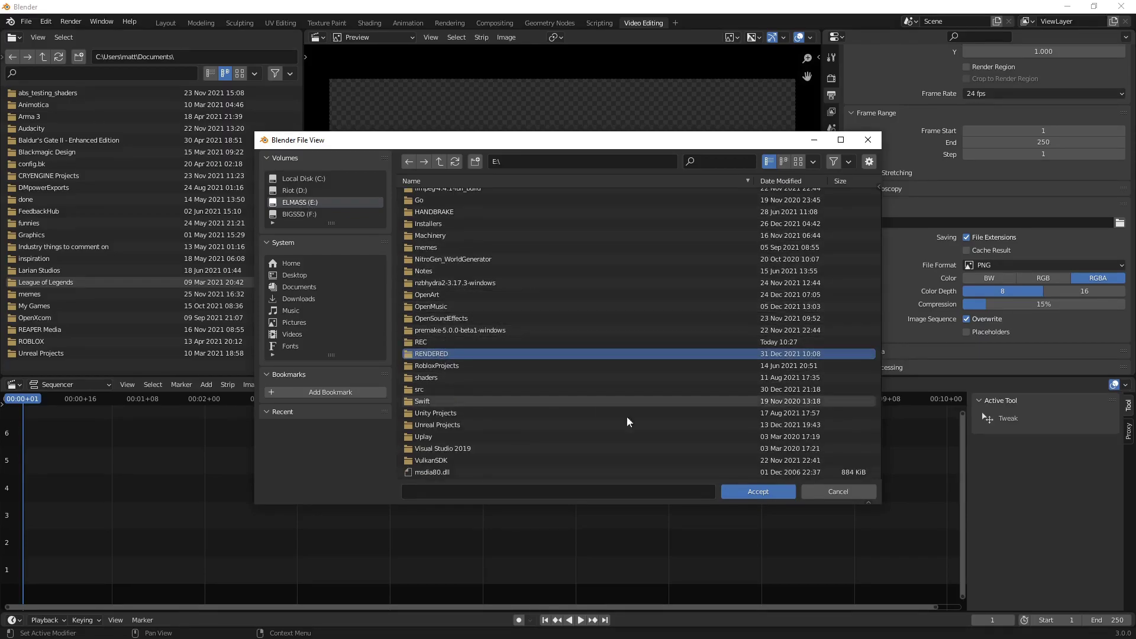
click(770, 495)
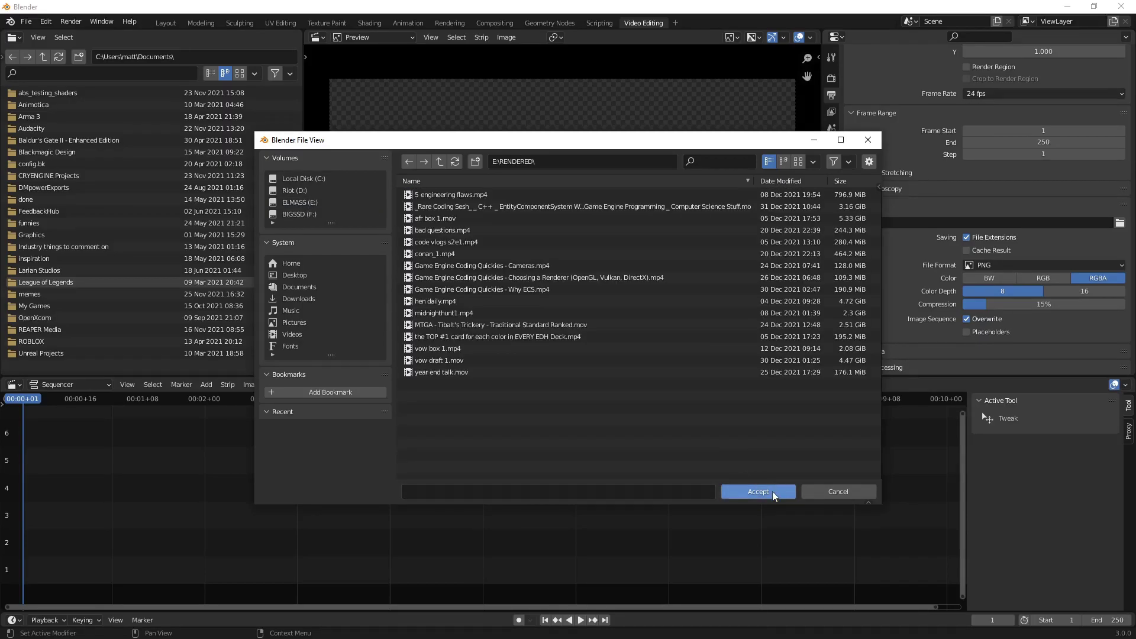
click(770, 492)
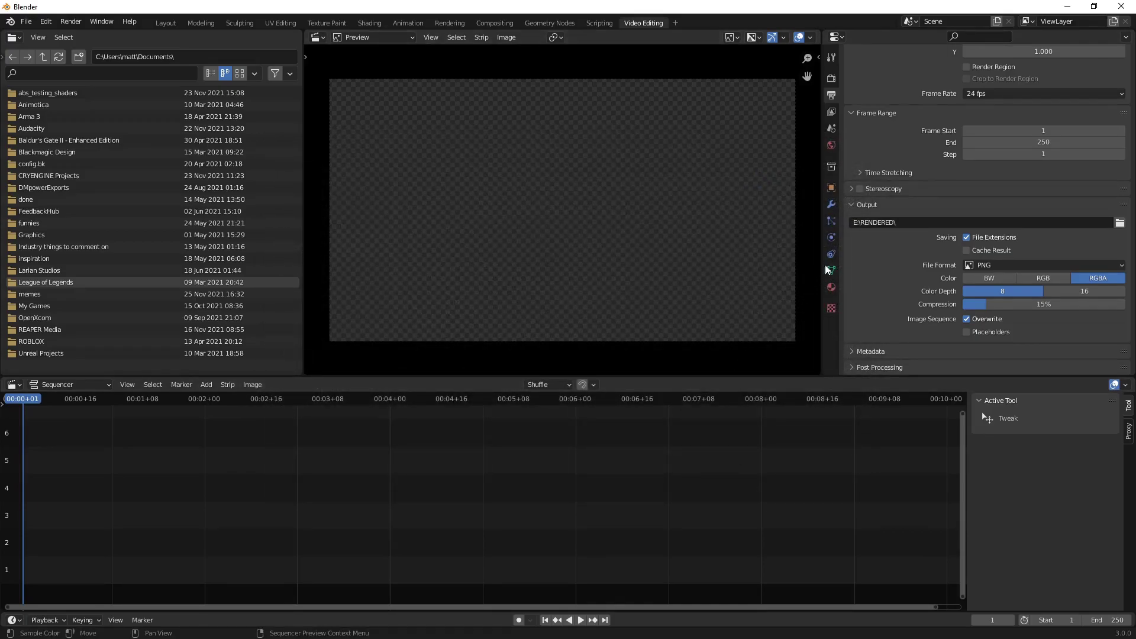
click(906, 222)
- Switch the output File Format from PNG to FFmpeg Video, still saving to E:\RENDERED
click(918, 219)
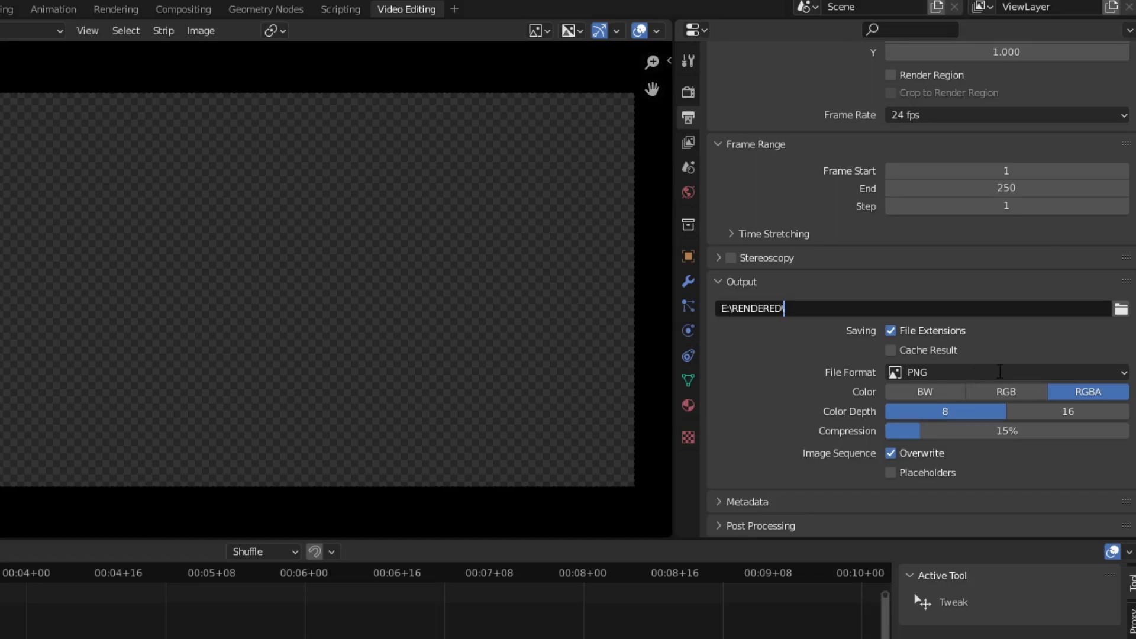
click(1121, 372)
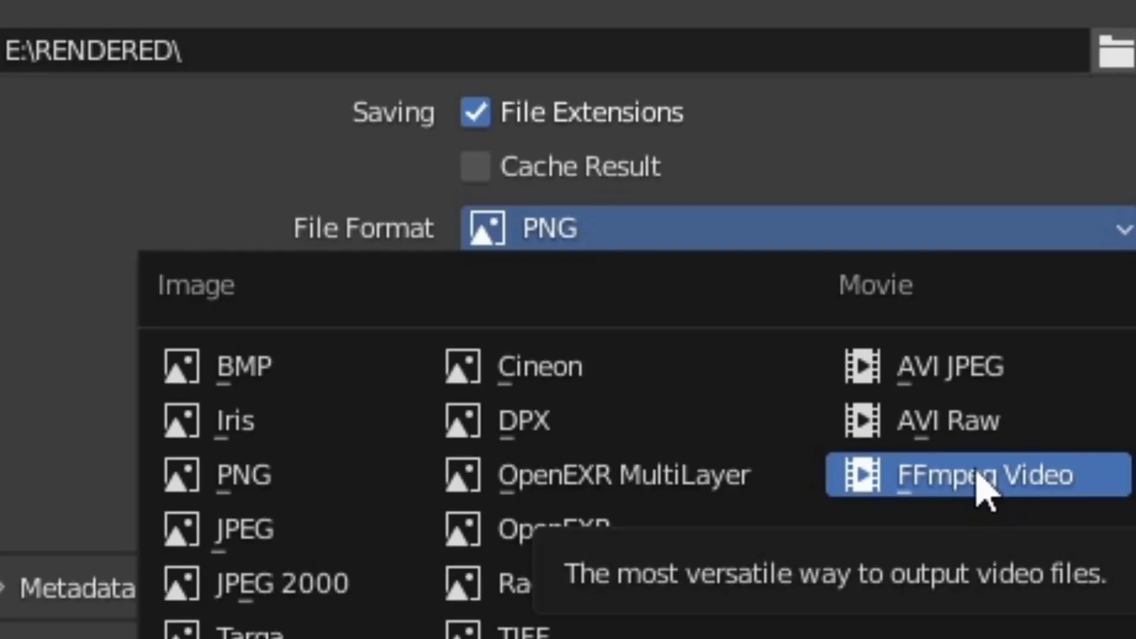
click(978, 492)
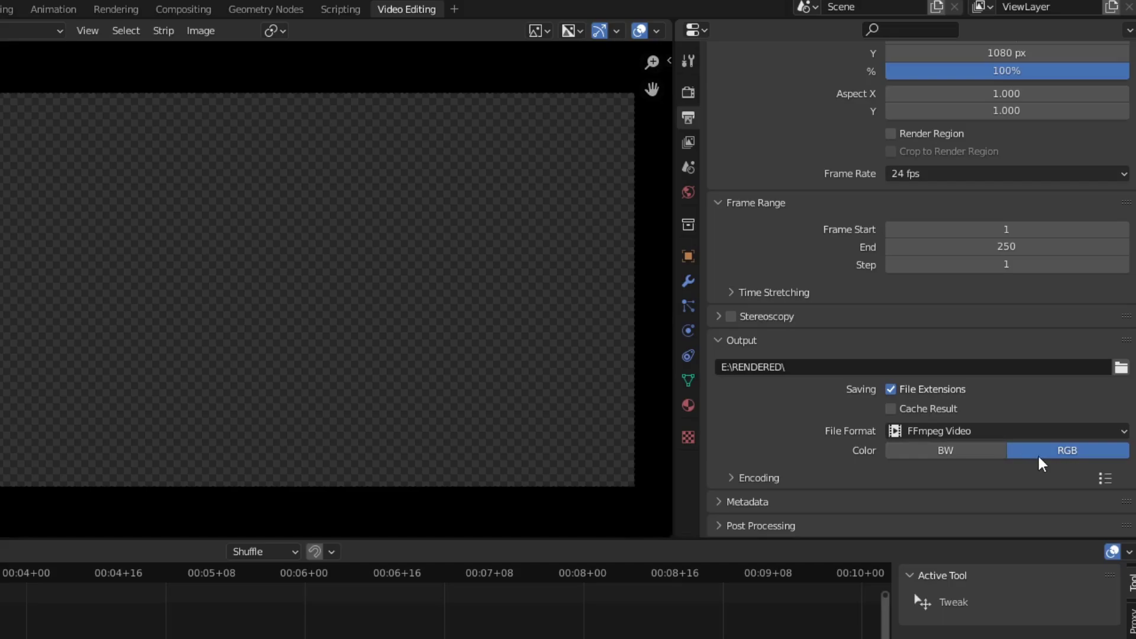
- Set the FFmpeg audio codec to AAC with stereo channels, 48000 Hz and 192 bitrate
click(733, 480)
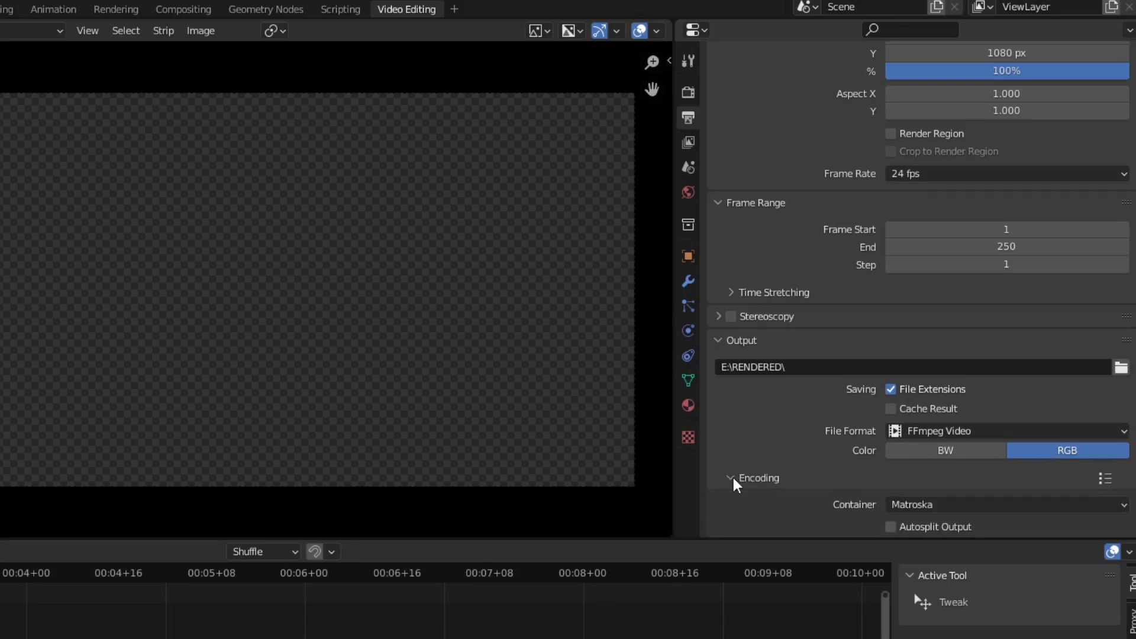
scroll(744, 446, down, 5)
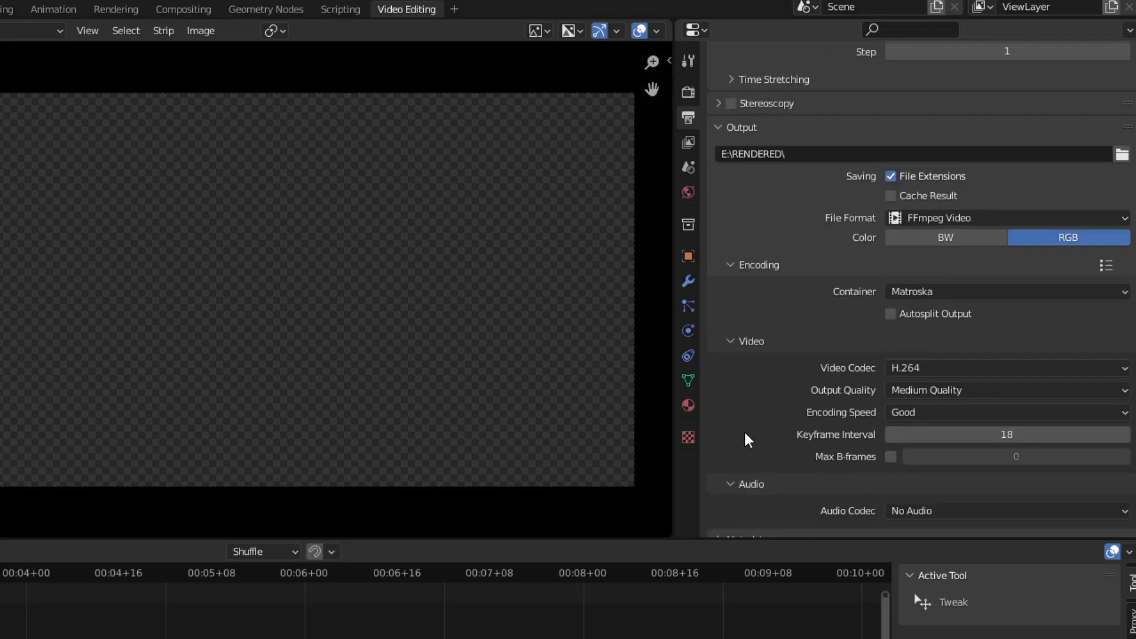
scroll(749, 439, down, 1)
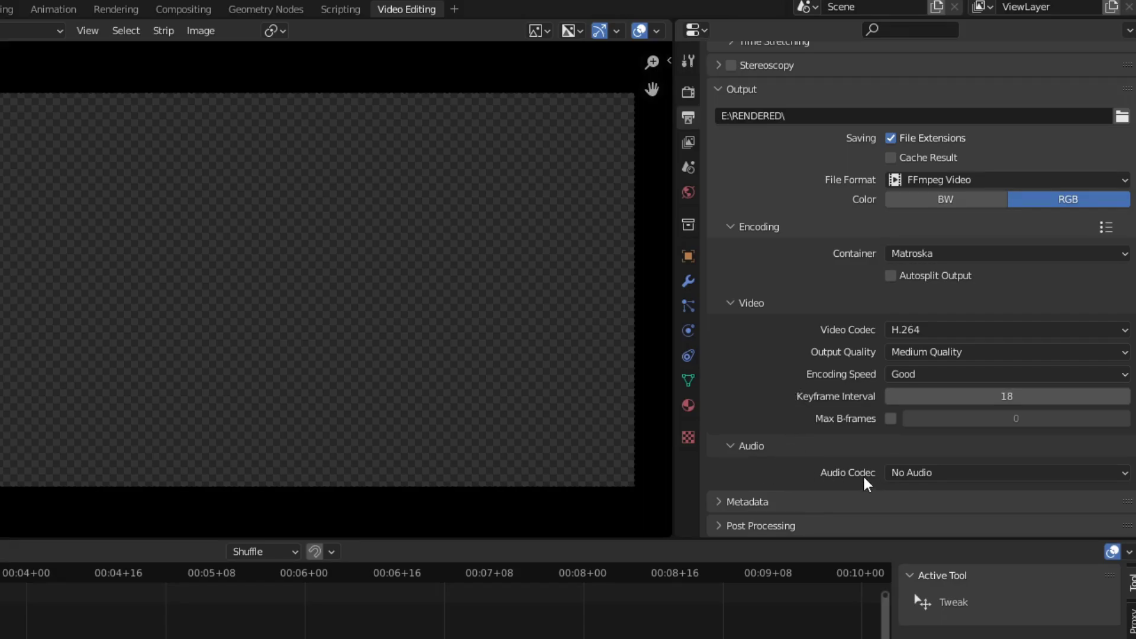
click(934, 467)
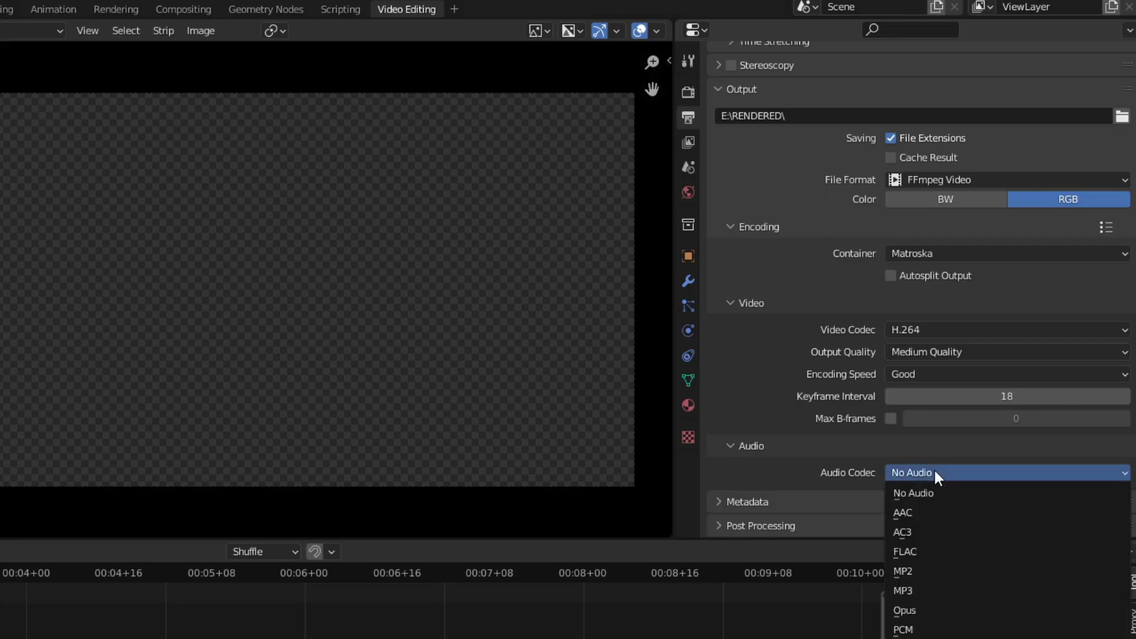
click(934, 468)
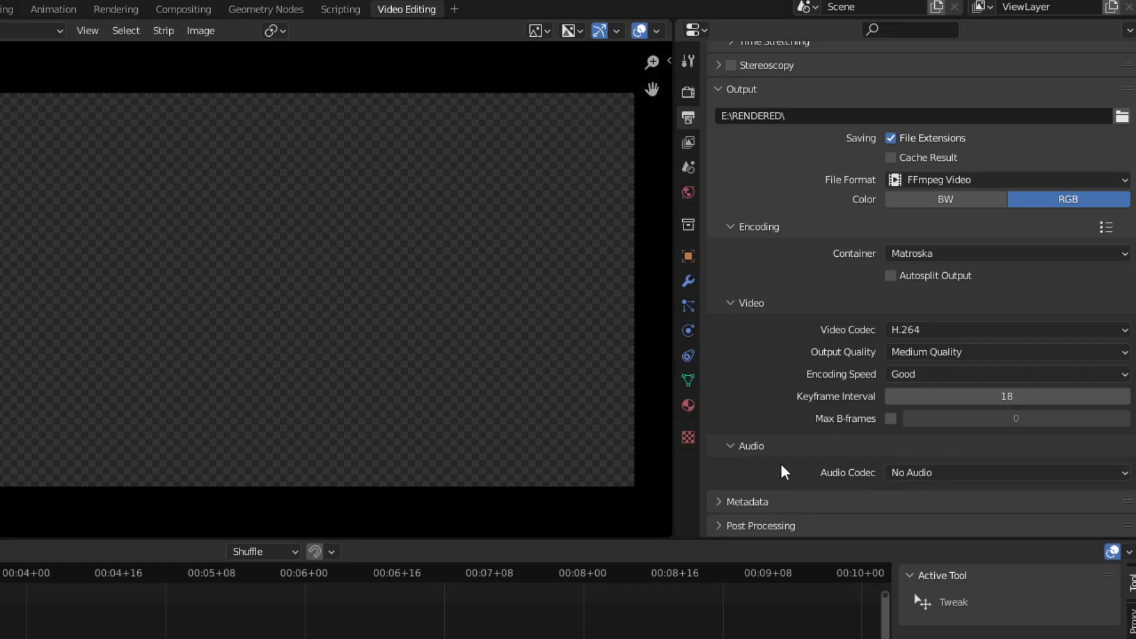
click(931, 472)
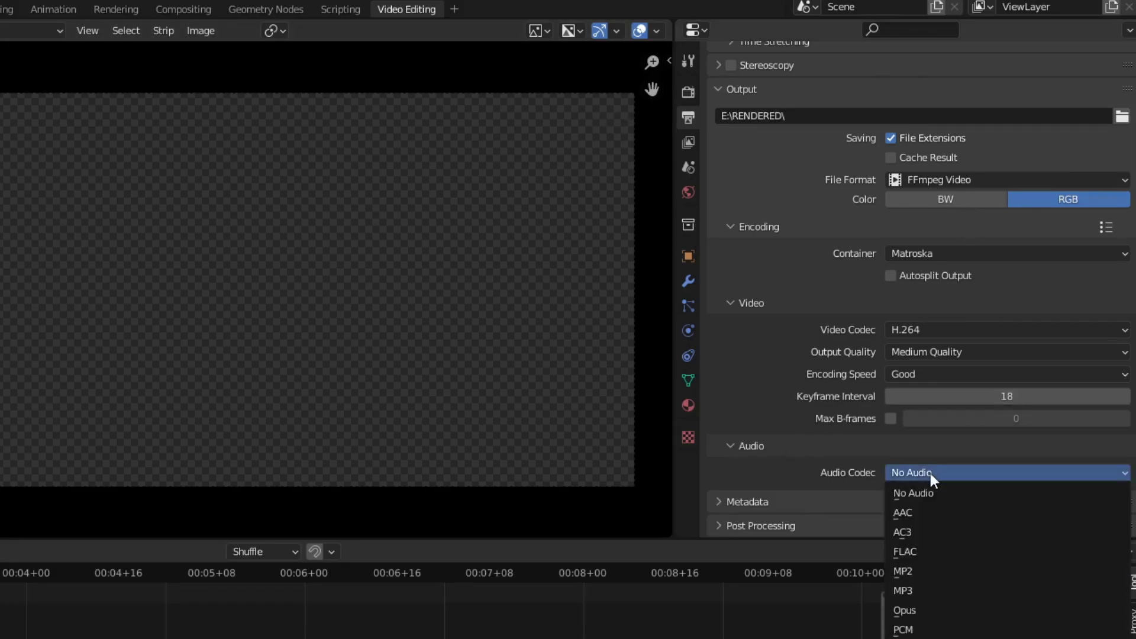
click(916, 513)
scroll(791, 423, down, 3)
scroll(791, 422, down, 1)
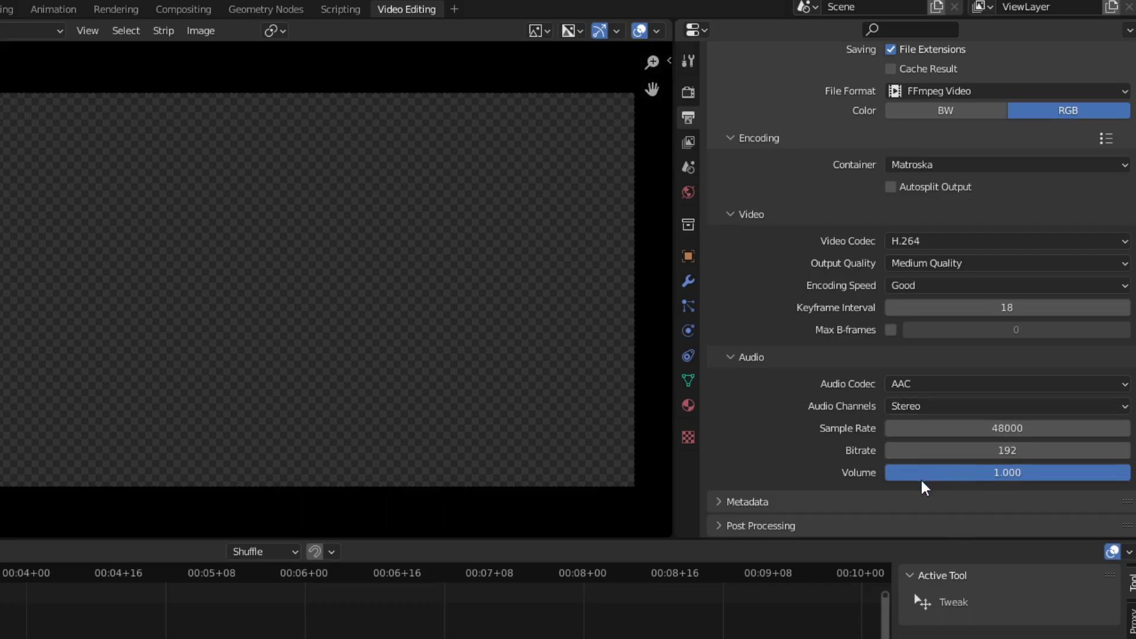
scroll(778, 409, up, 3)
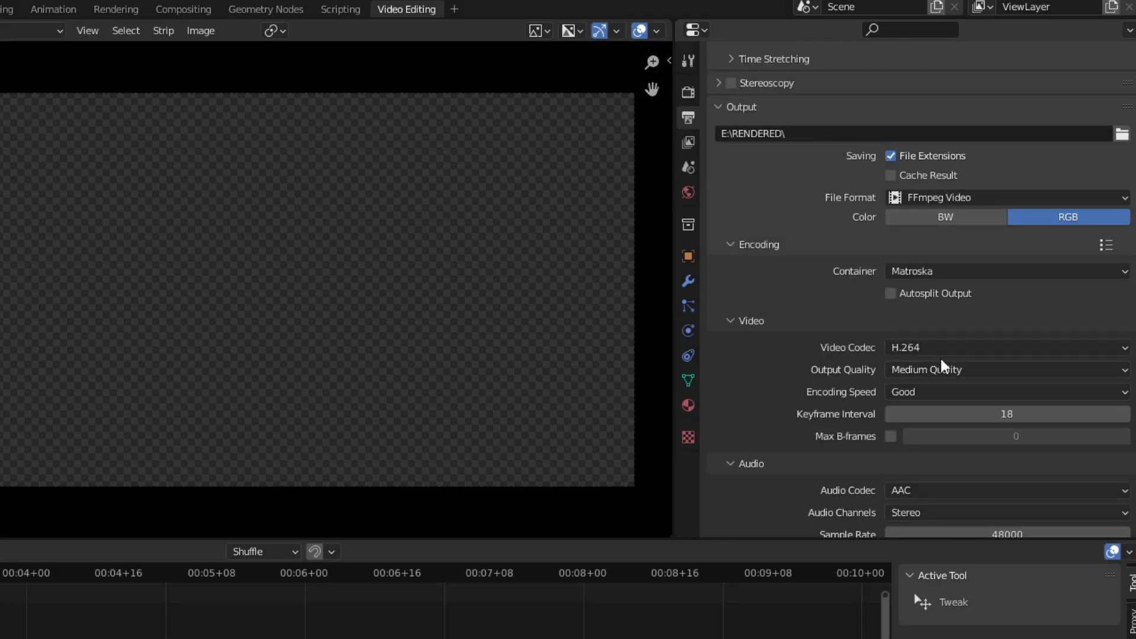
click(941, 369)
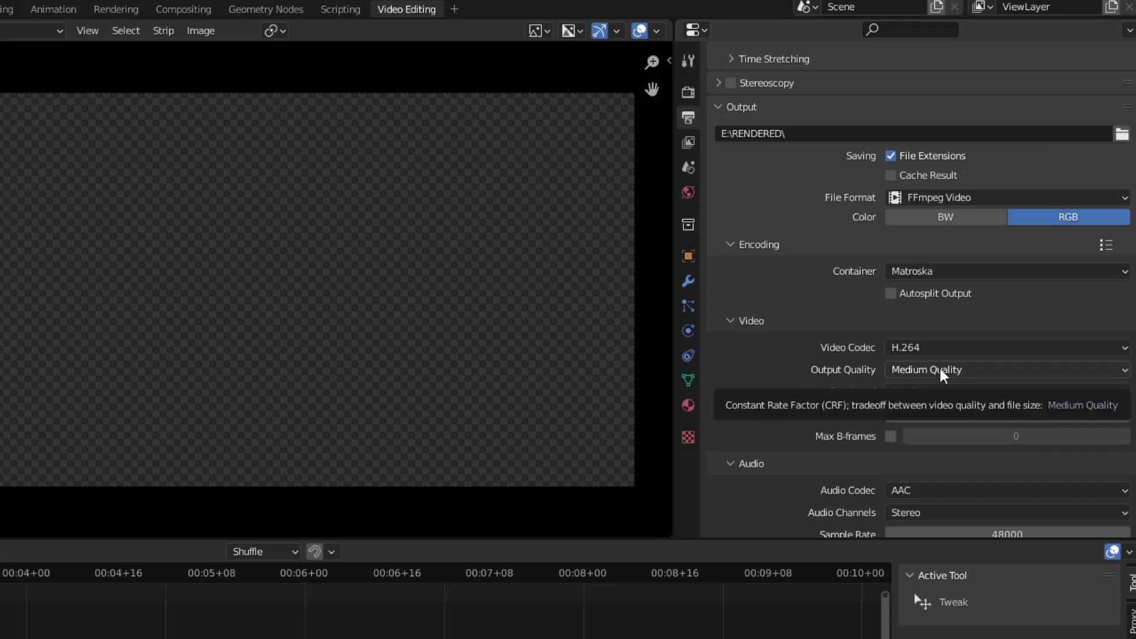
click(999, 373)
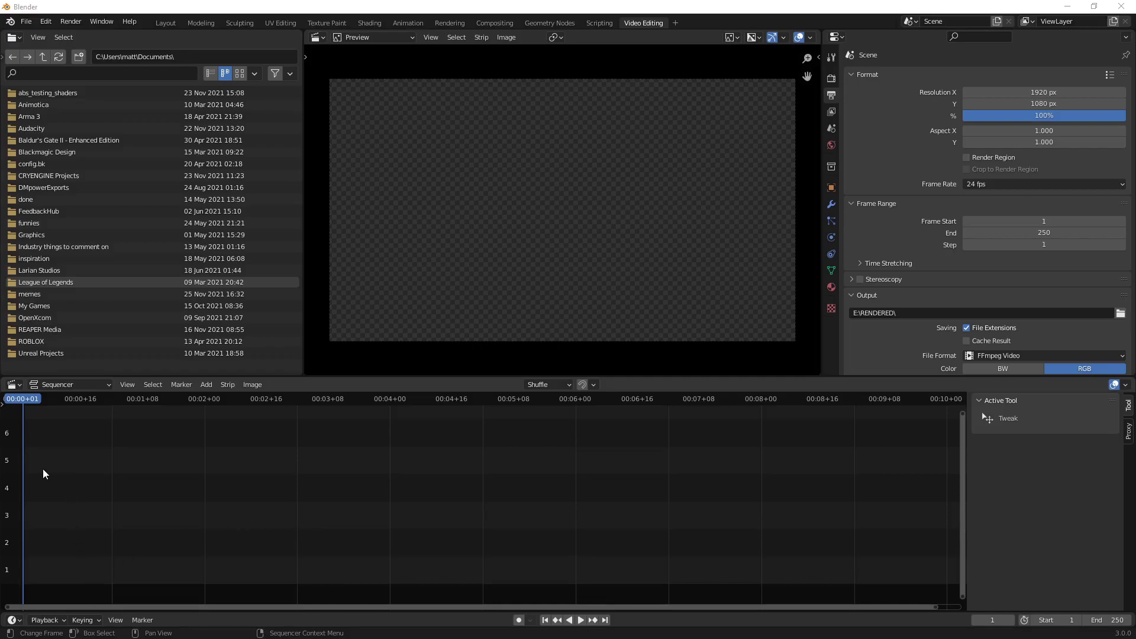
click(97, 386)
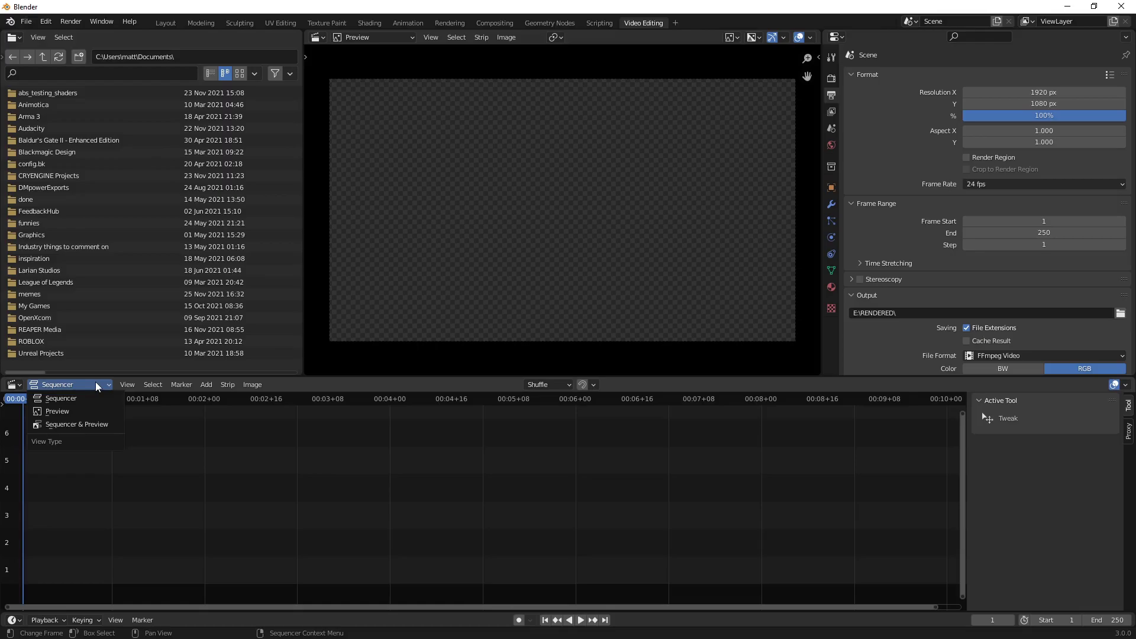
click(13, 385)
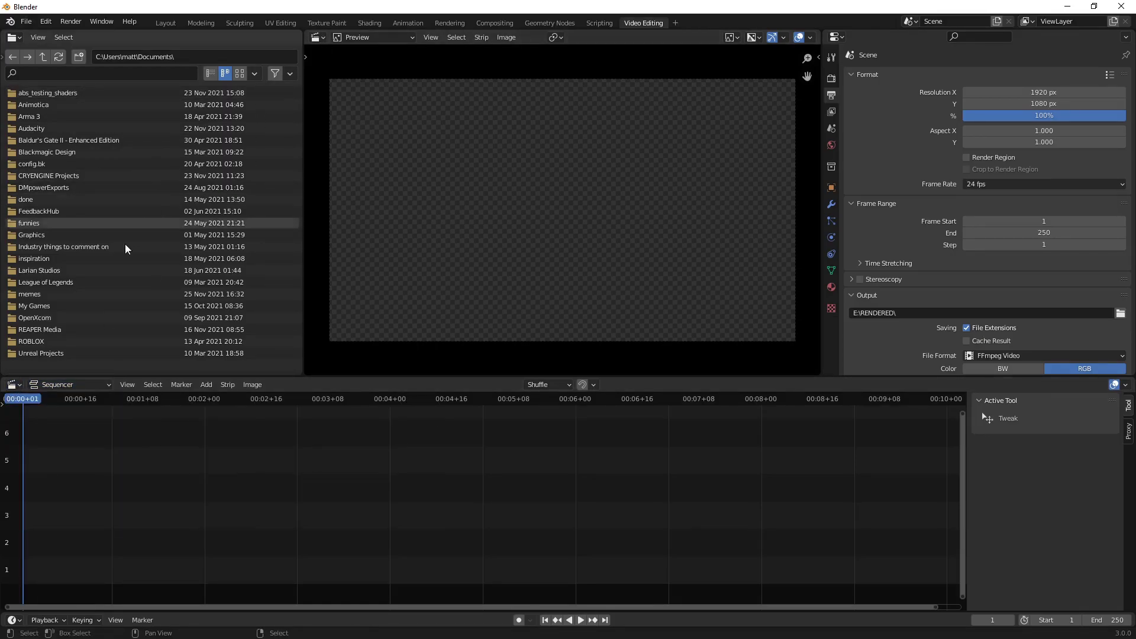
click(65, 385)
click(385, 34)
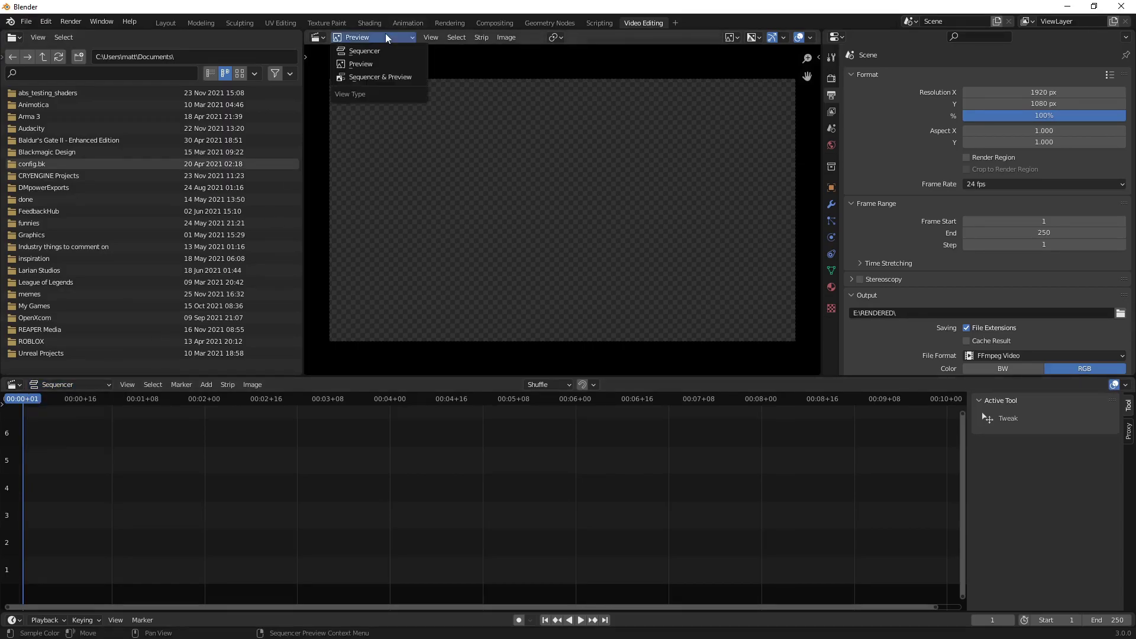
click(385, 33)
click(385, 34)
click(382, 77)
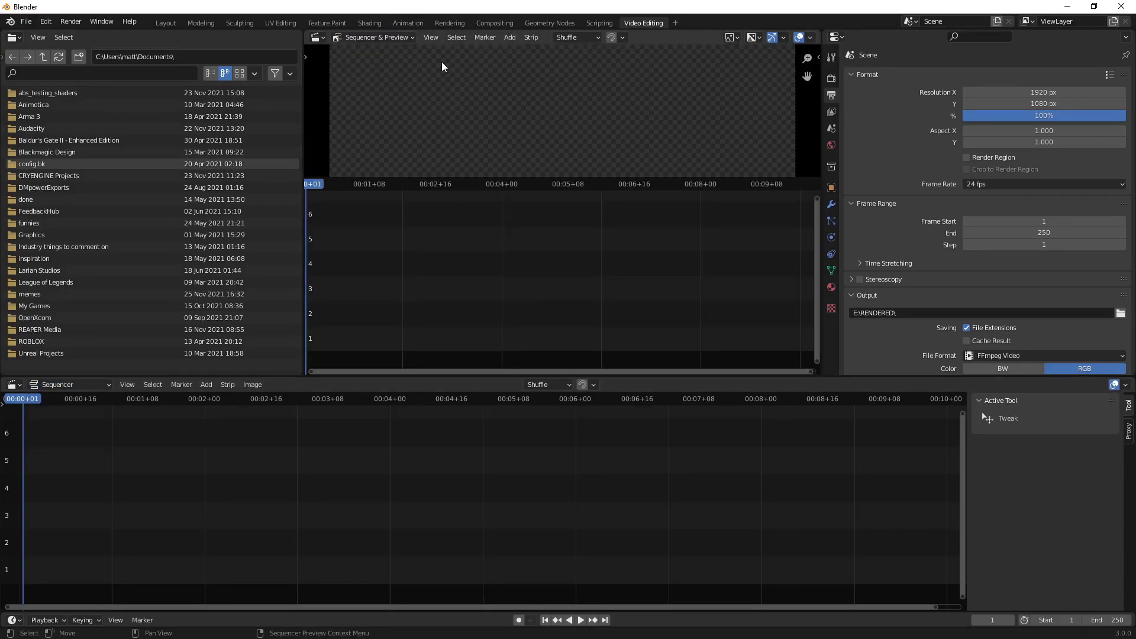
click(392, 33)
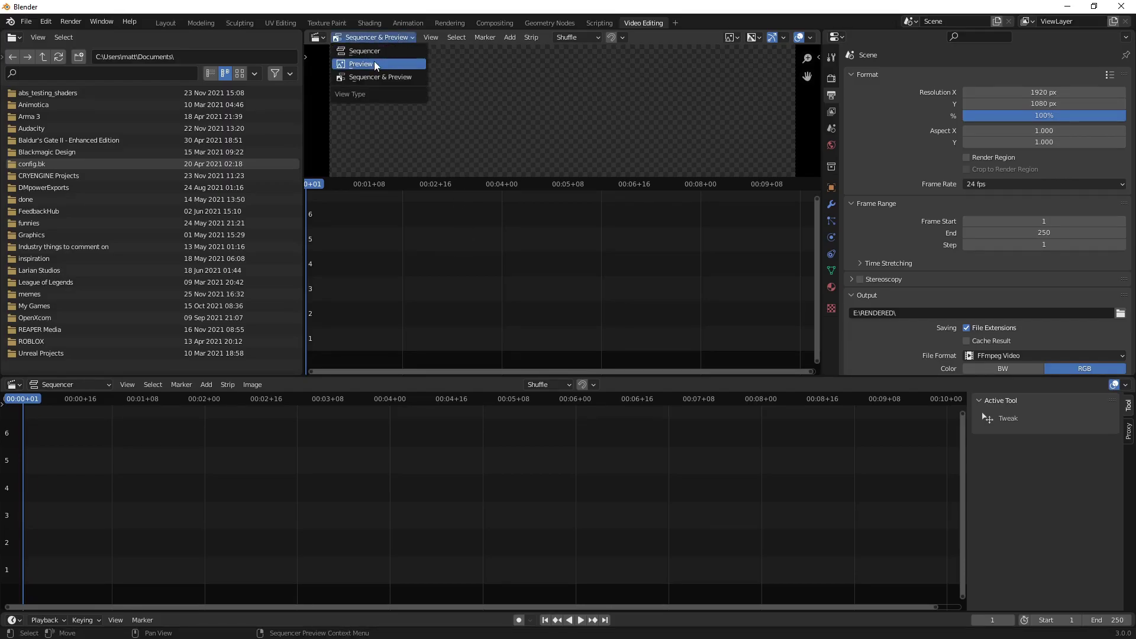
click(375, 64)
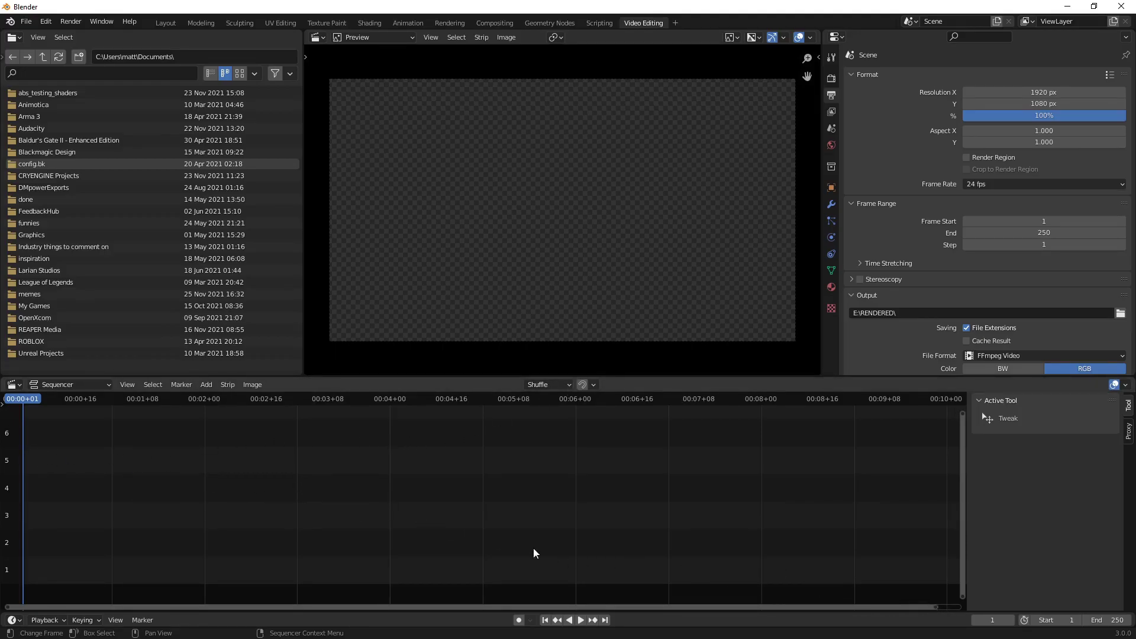
- Set the current frame to 72 (00:03+00) and move the file browser up from Documents to C:\Users
drag(26, 405, 108, 408)
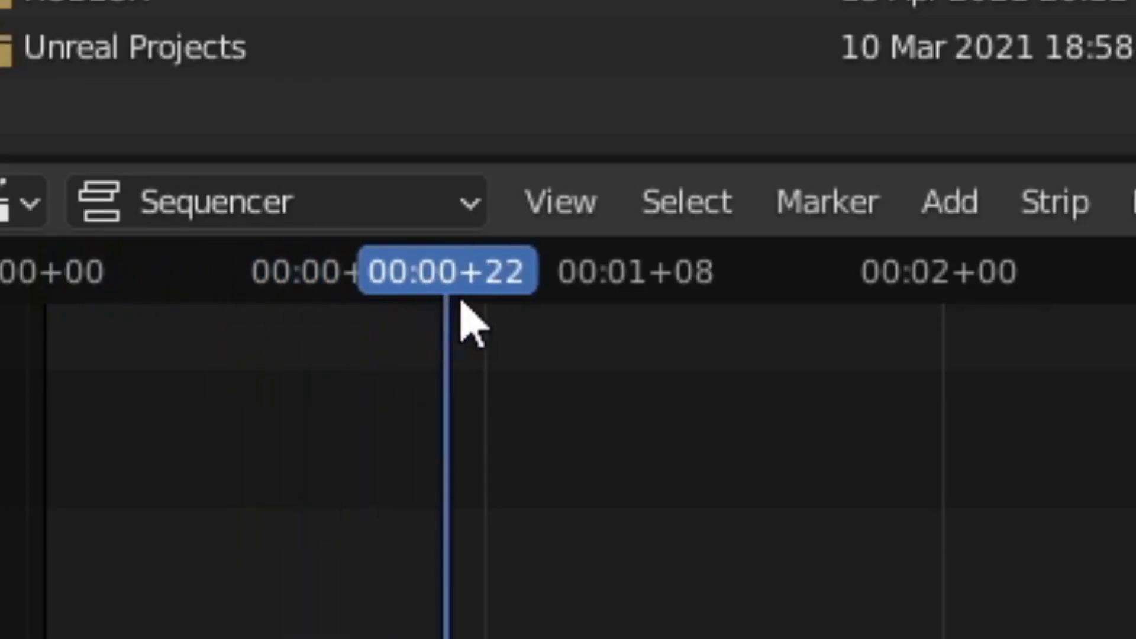
drag(462, 302, 218, 355)
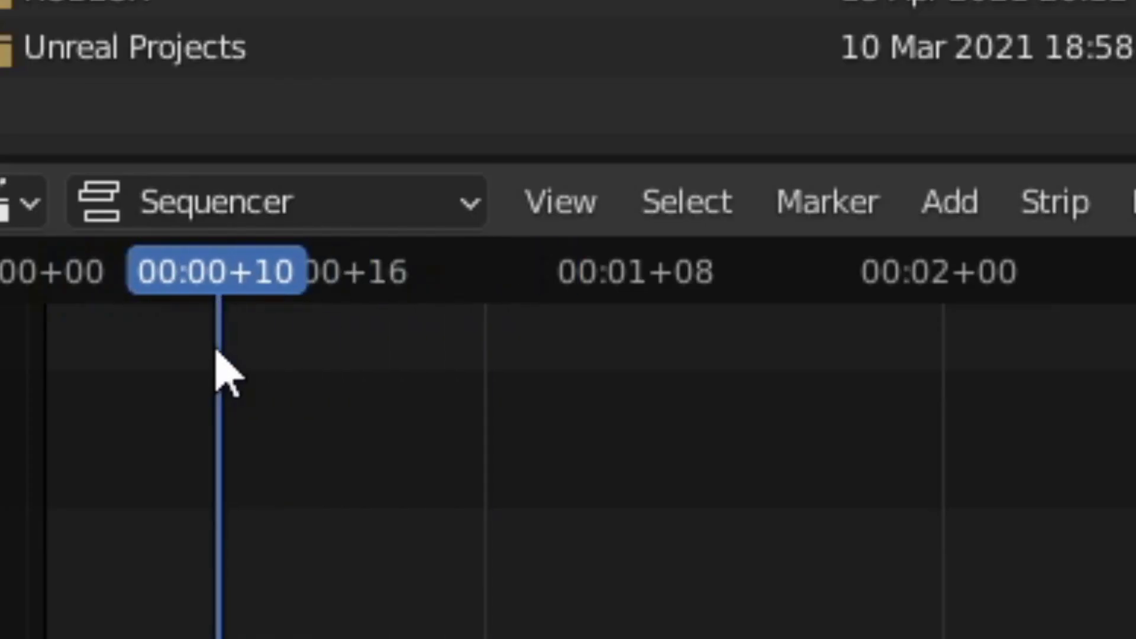
drag(190, 279, 52, 252)
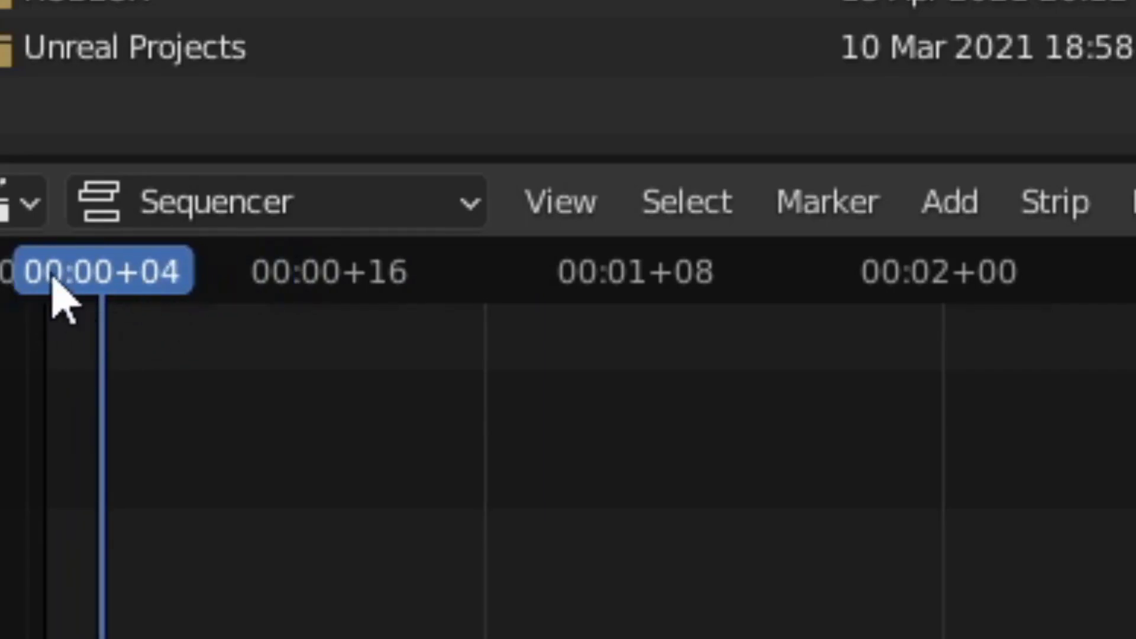
drag(101, 286, 186, 295)
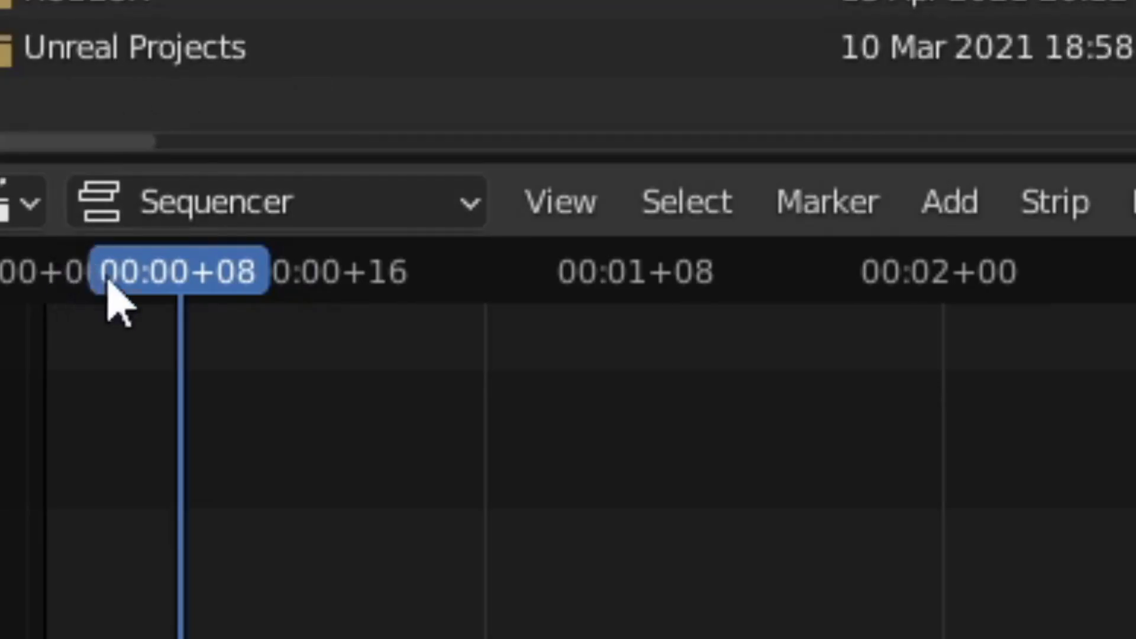
drag(107, 284, 945, 275)
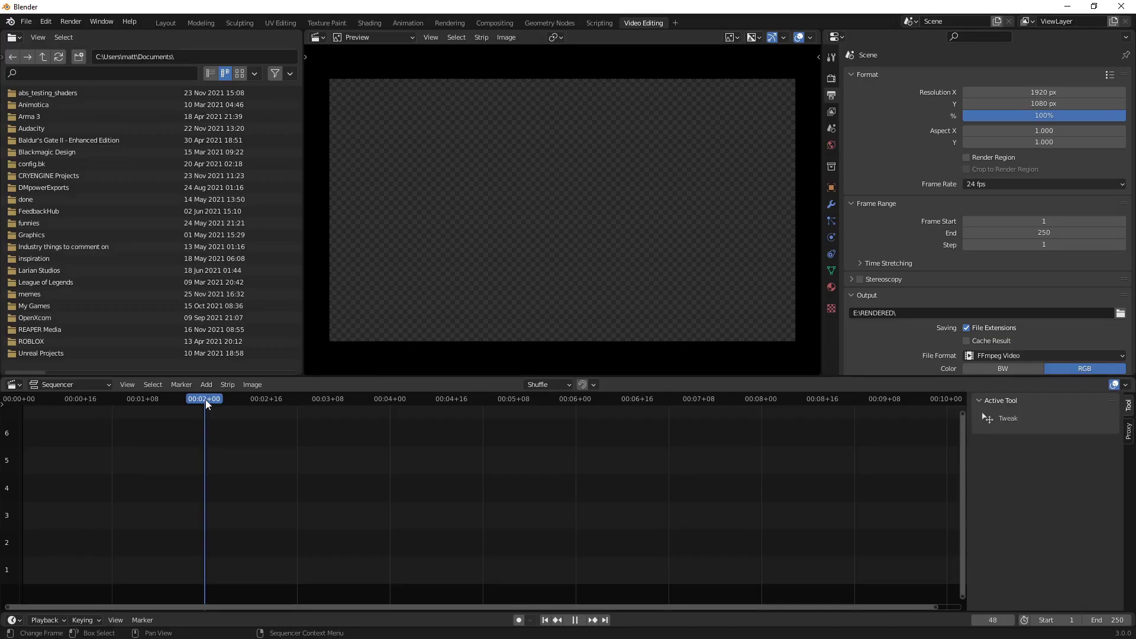
drag(204, 399, 387, 406)
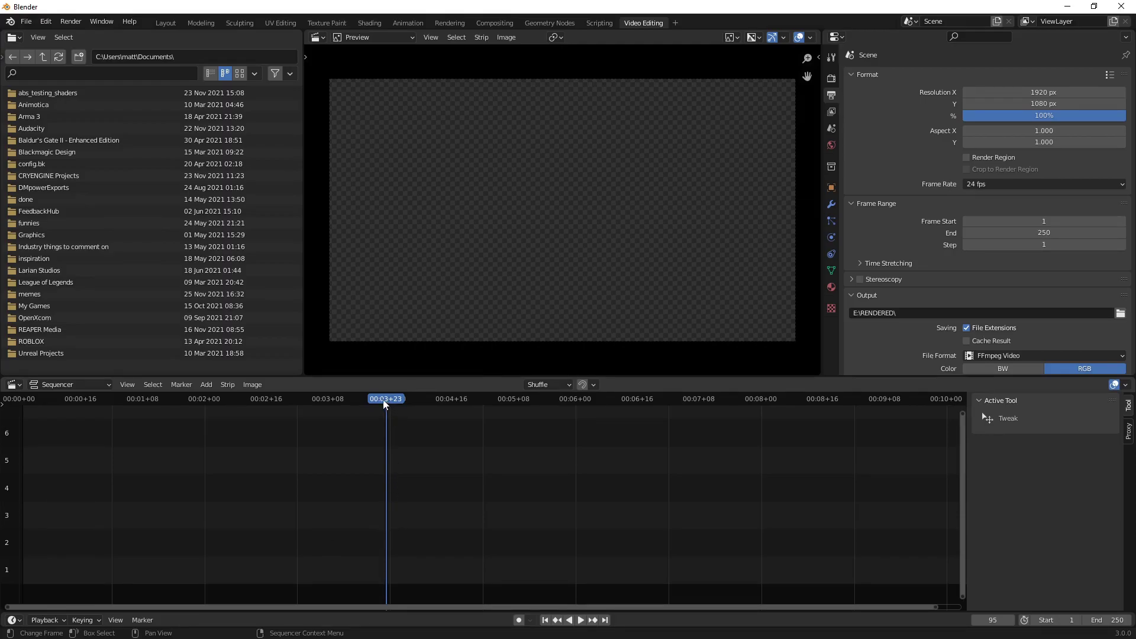
drag(384, 402, 297, 401)
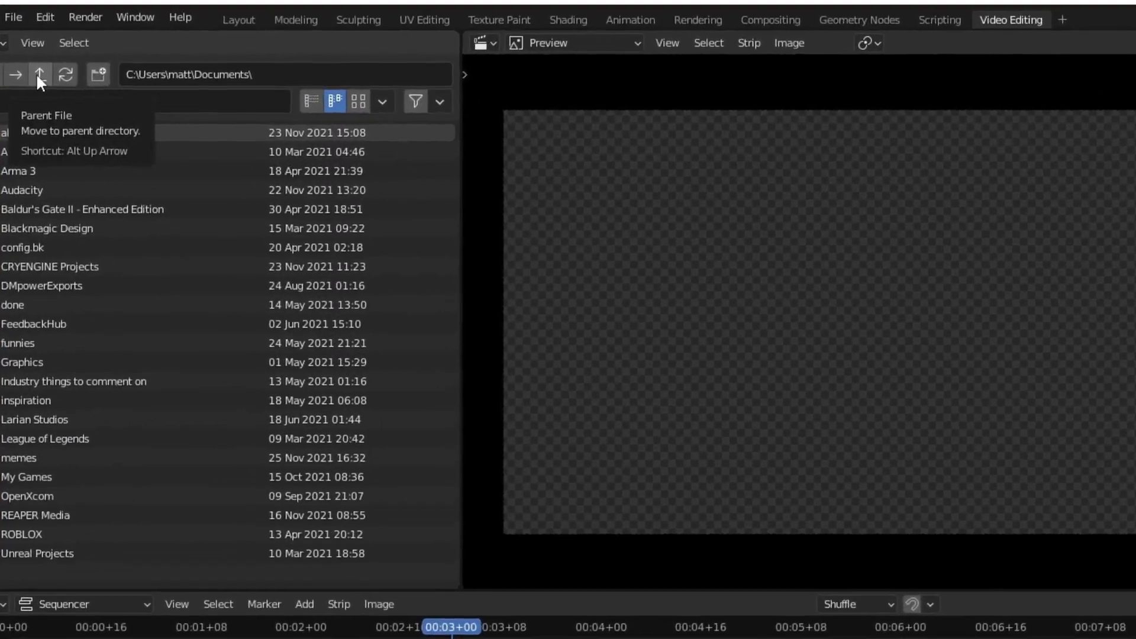
click(39, 74)
- Go up to C:\ and change the browser path's drive letter to E to list E:\
click(39, 74)
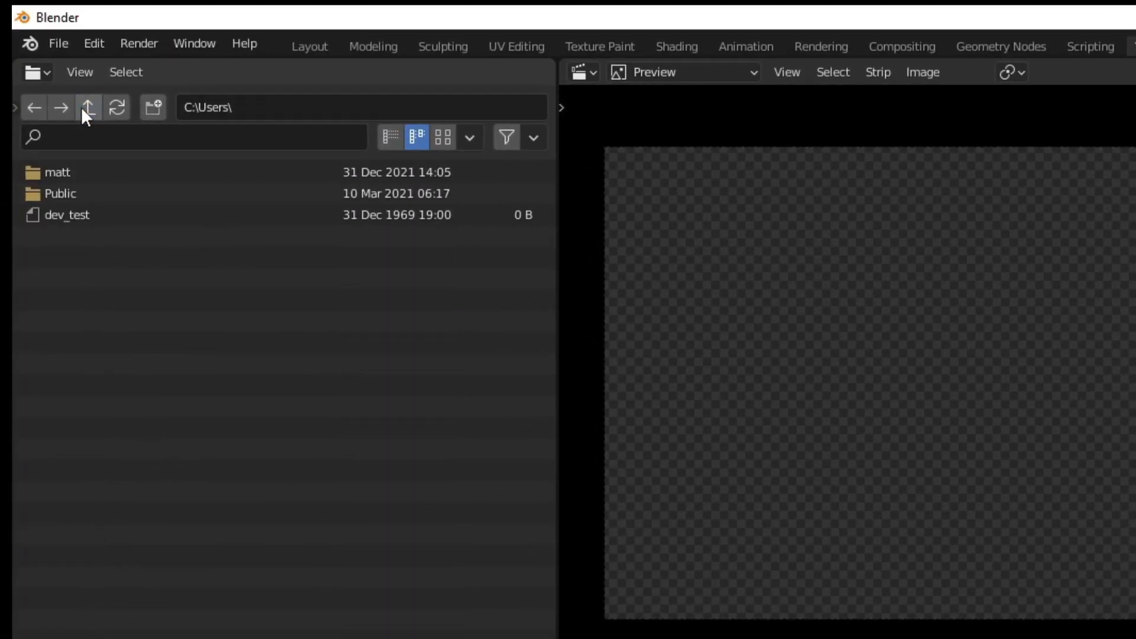
click(39, 74)
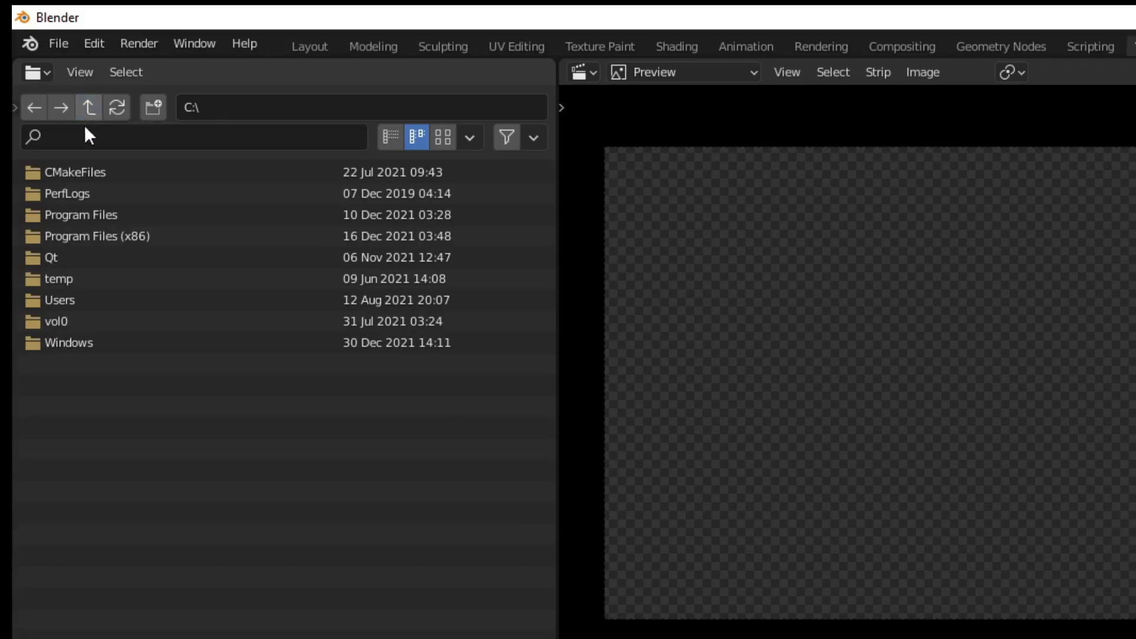
click(195, 109)
click(206, 108)
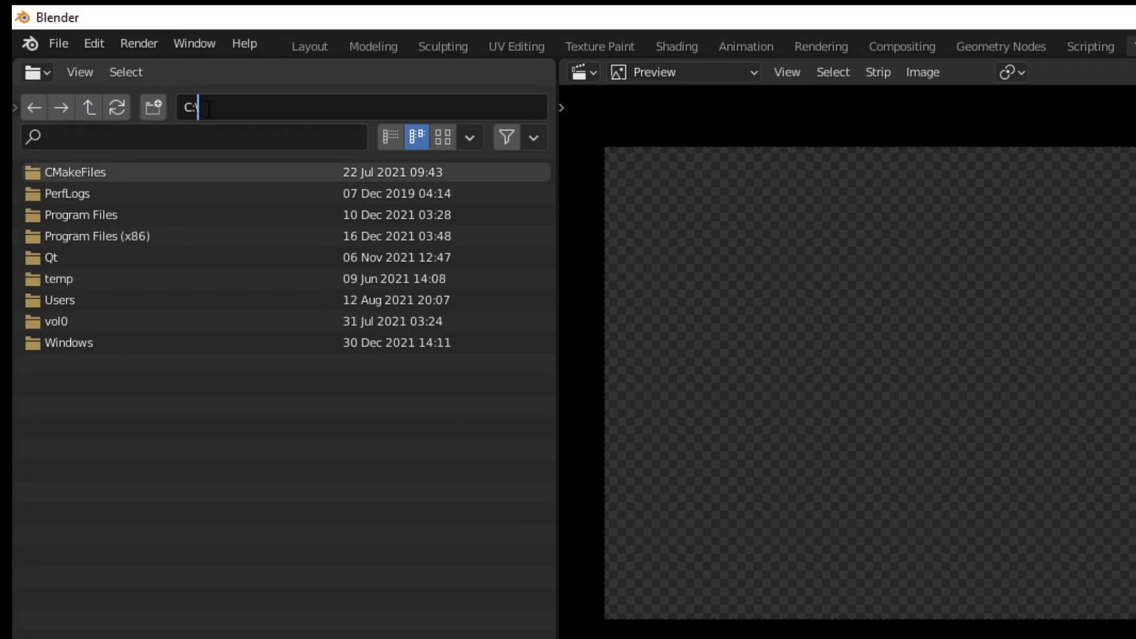
key(Left)
key(shift+Left)
text(E)
key(Return)
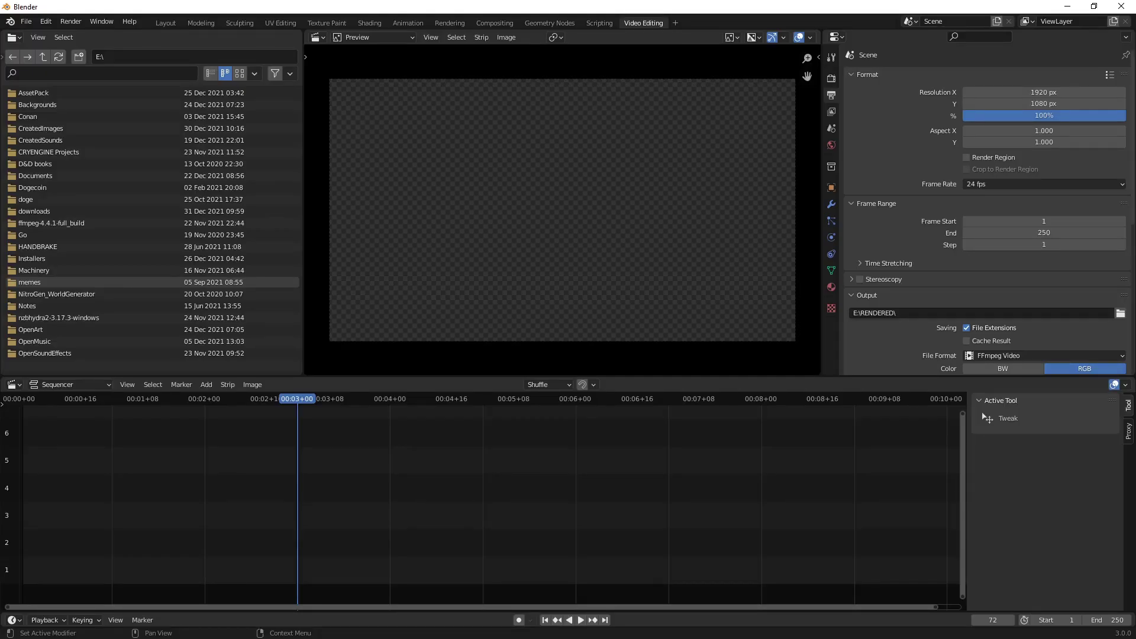
key(super+e)
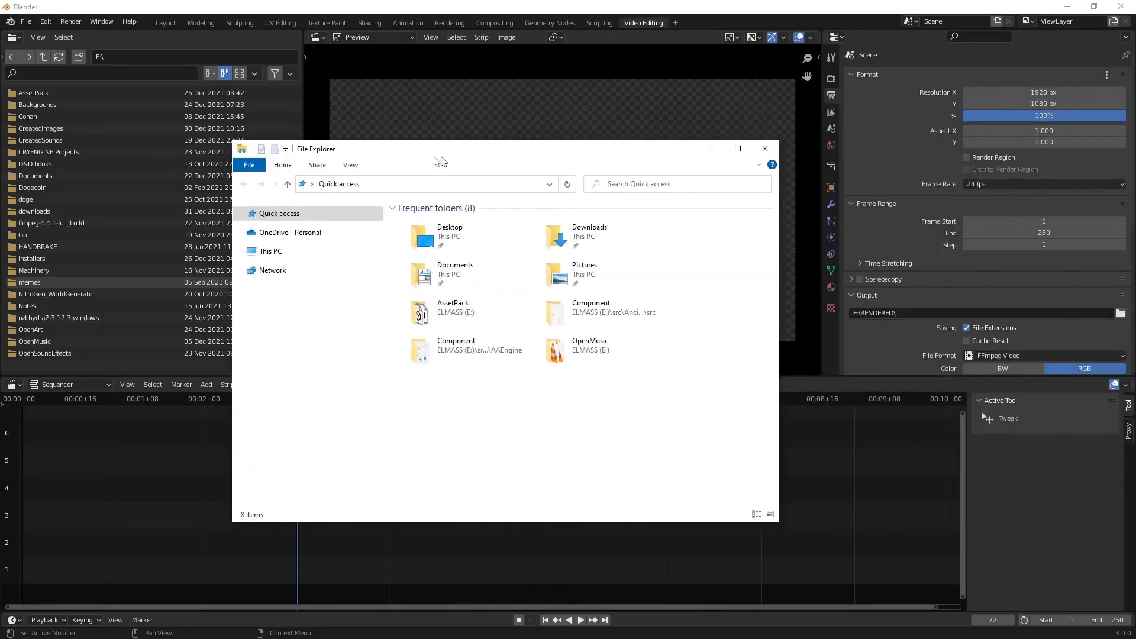
click(214, 232)
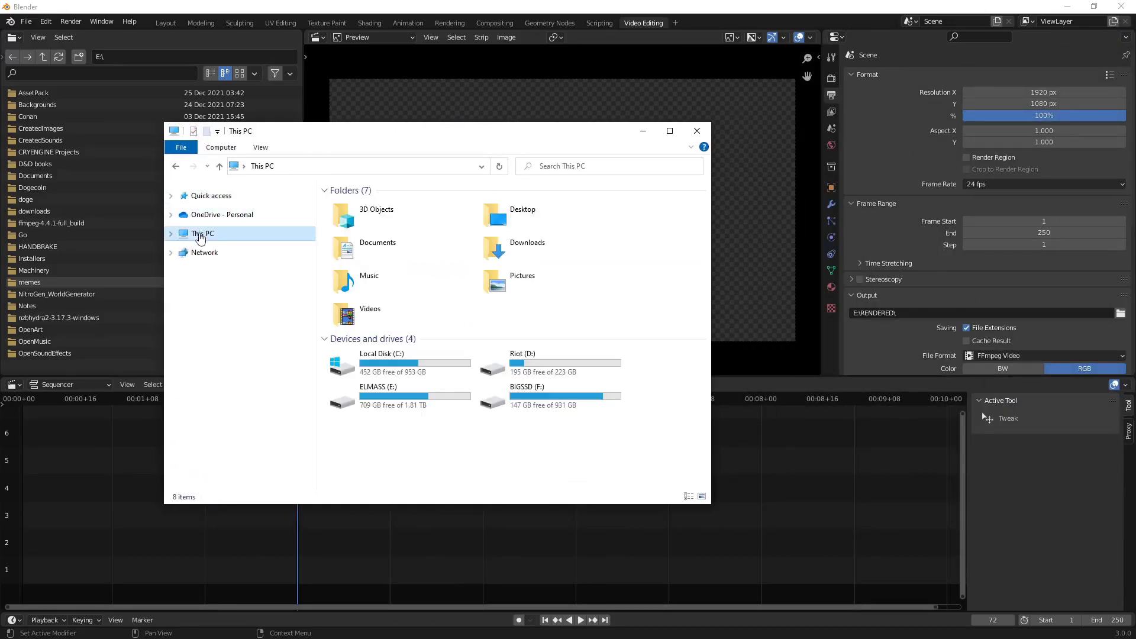
double_click(397, 354)
scroll(395, 353, down, 5)
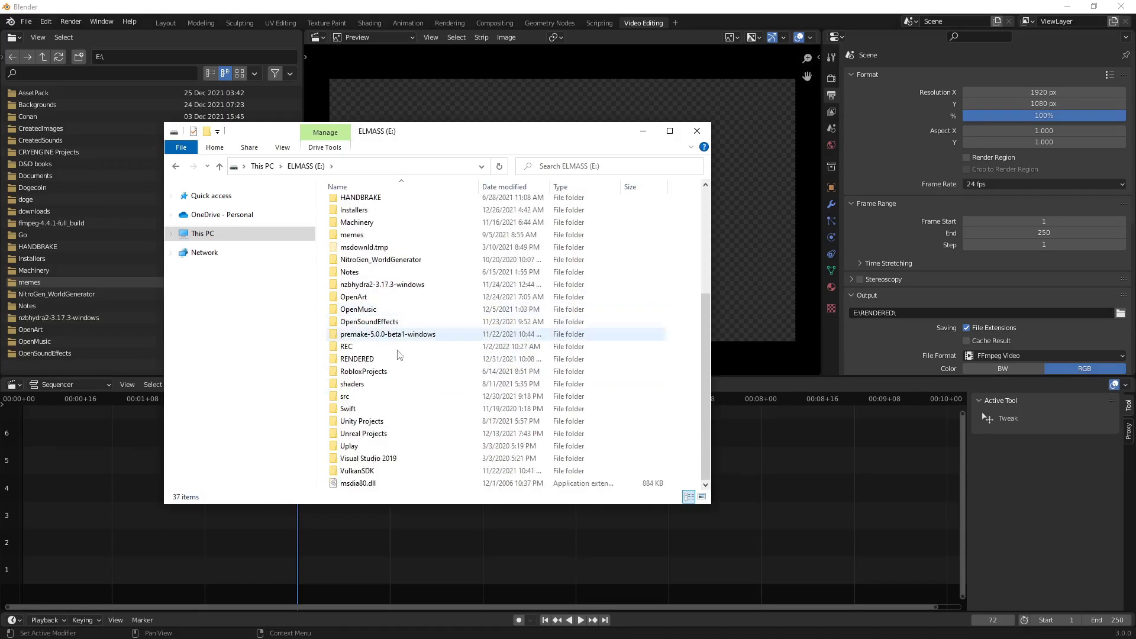
drag(857, 384, 335, 478)
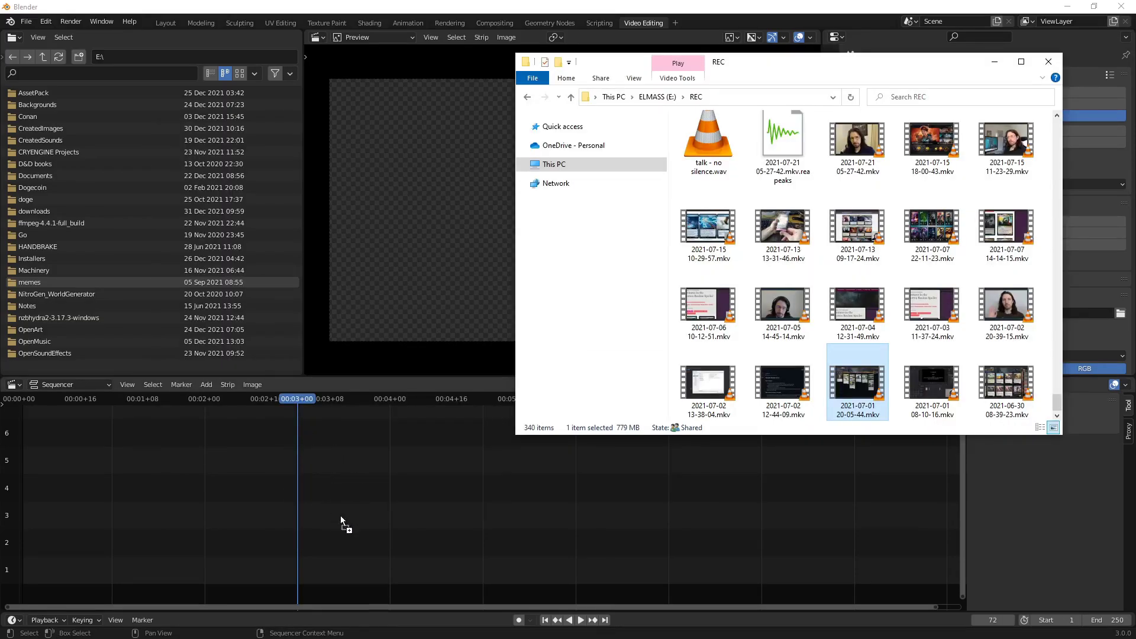
drag(341, 521, 864, 391)
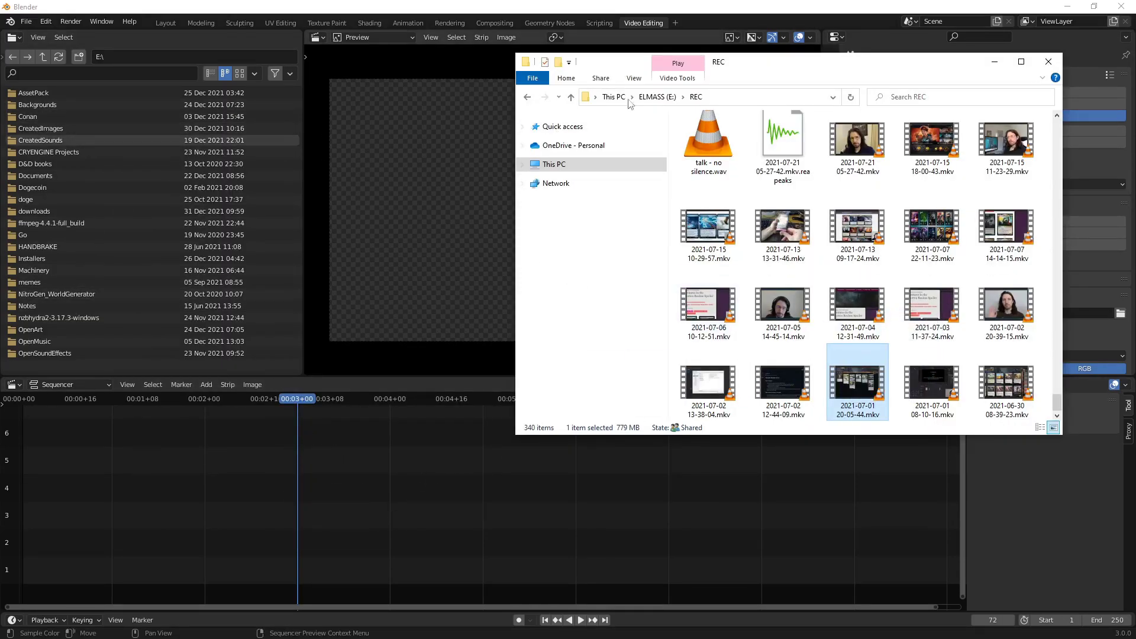
key(alt+F4)
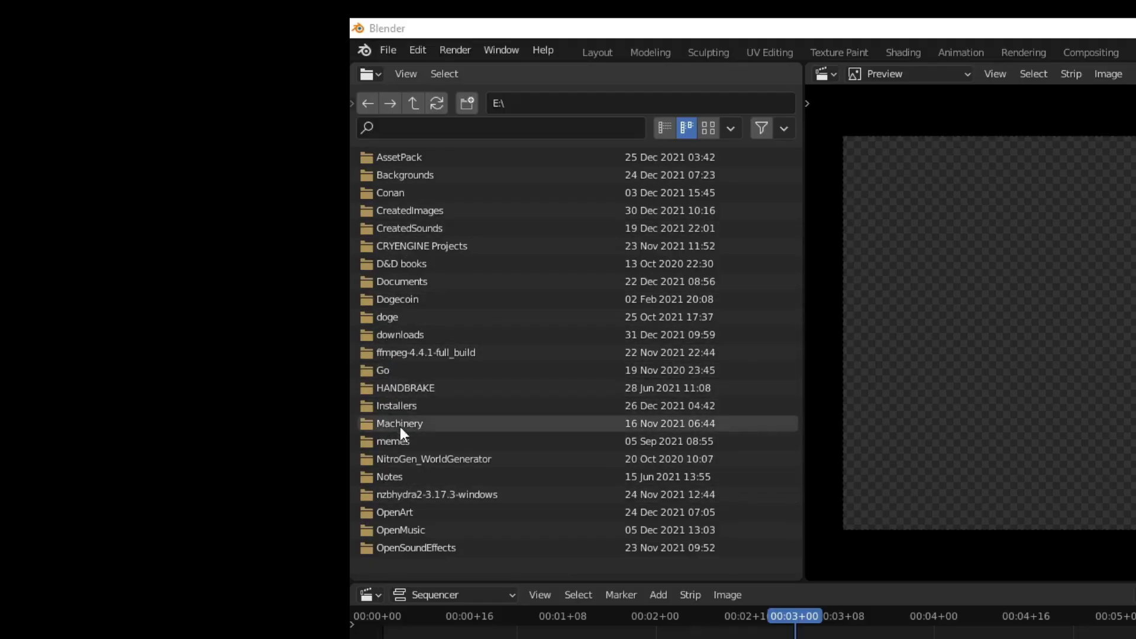
- Open the REC folder on the E:\ drive
scroll(497, 423, down, 4)
scroll(547, 426, up, 4)
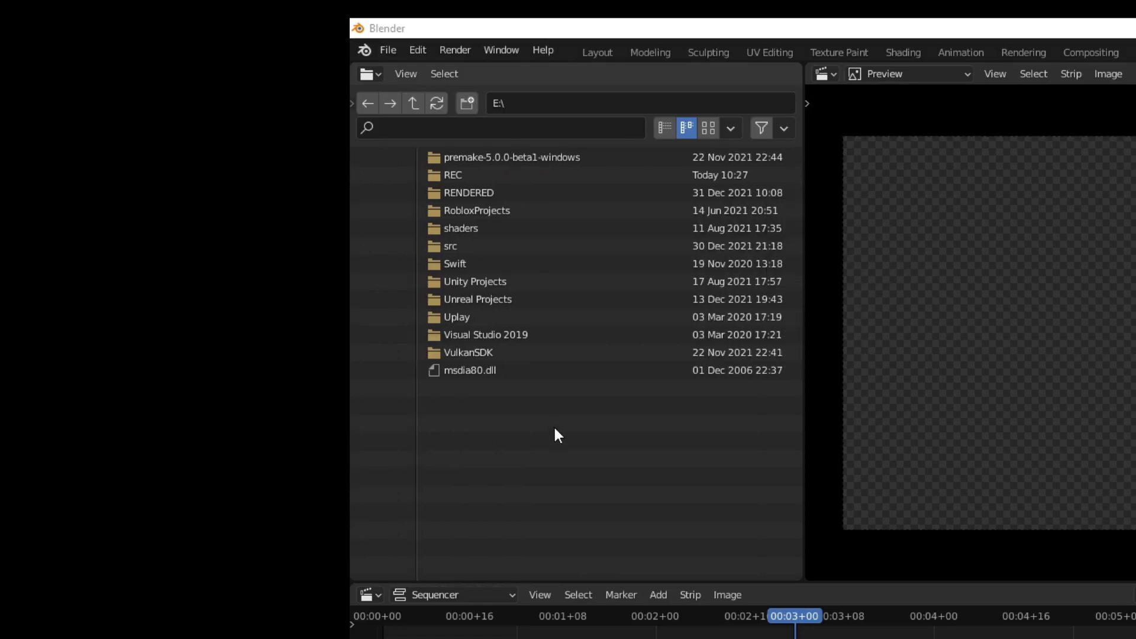
scroll(549, 414, down, 4)
scroll(532, 184, up, 4)
click(535, 174)
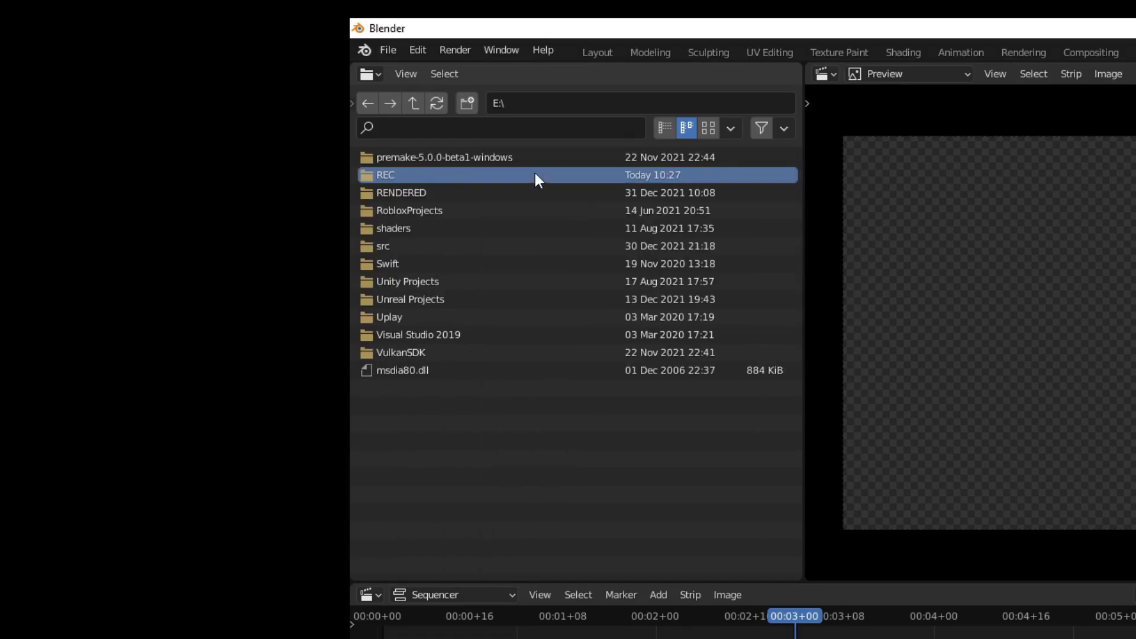
double_click(535, 174)
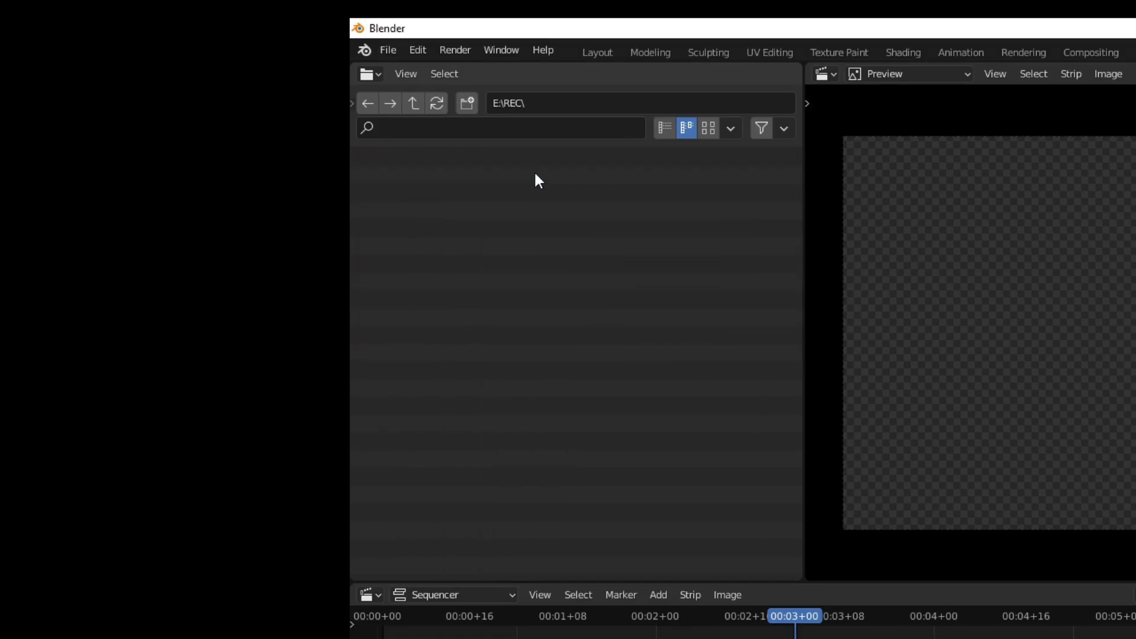
click(665, 126)
scroll(533, 320, down, 2)
scroll(542, 278, down, 10)
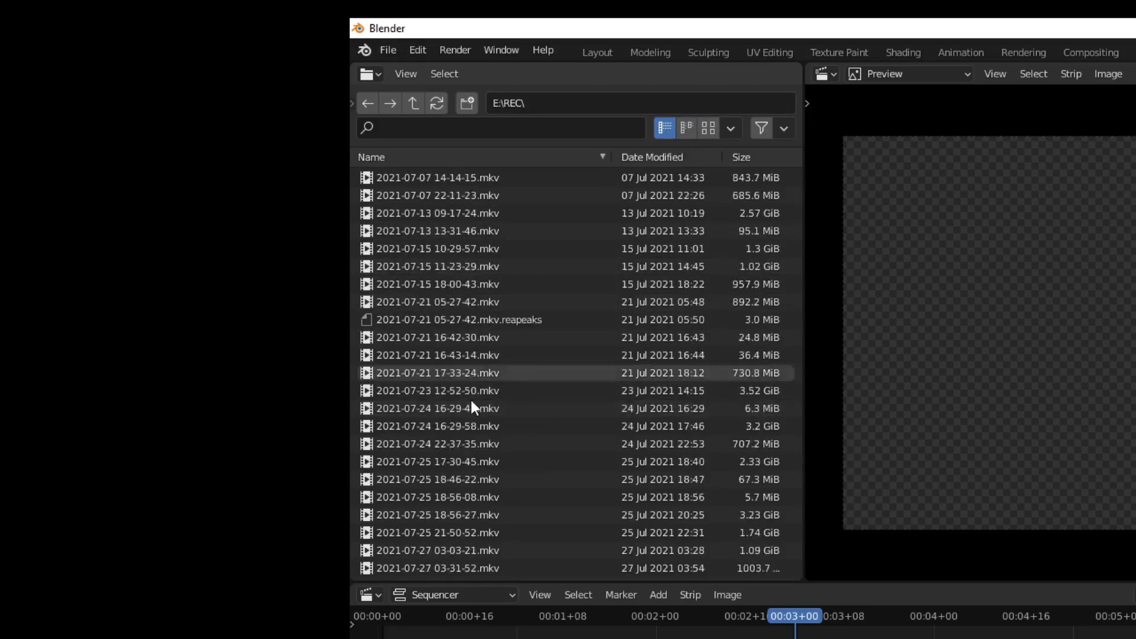
click(711, 127)
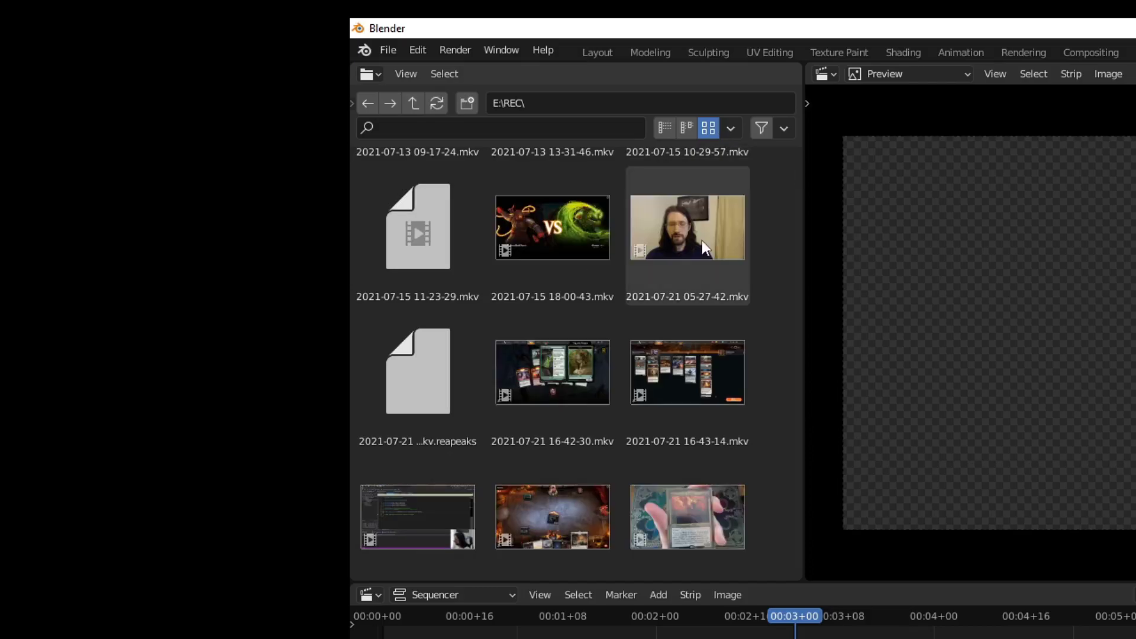
scroll(726, 313, down, 5)
scroll(97, 283, down, 2)
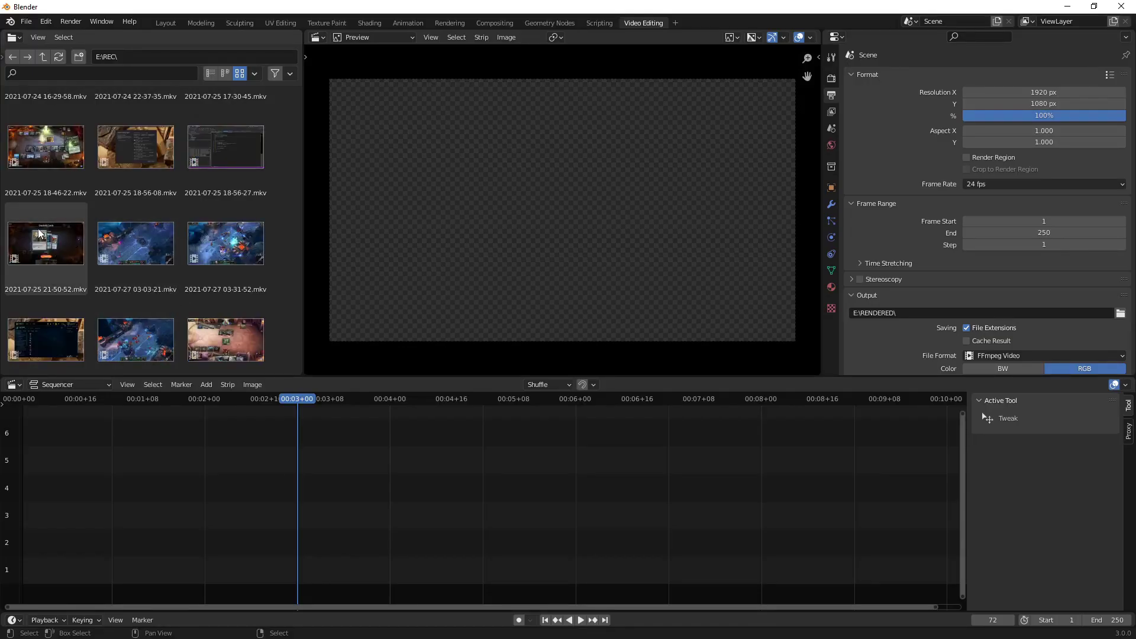
drag(39, 234, 306, 482)
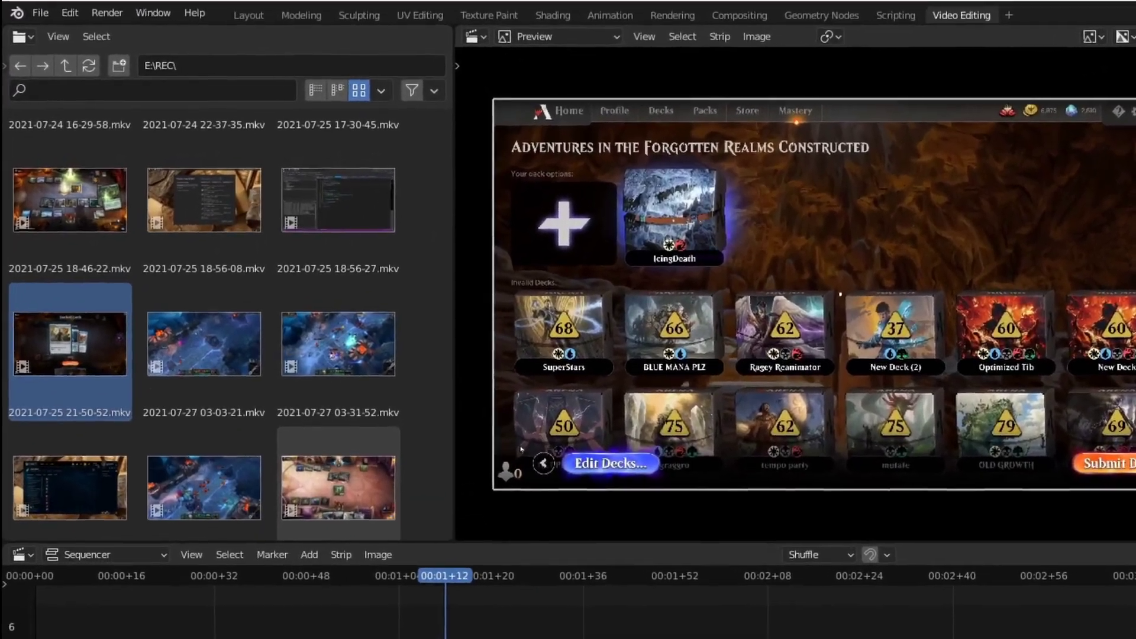
- Search the Start menu for 'hand' to bring up HandBrake as the best match
key(super)
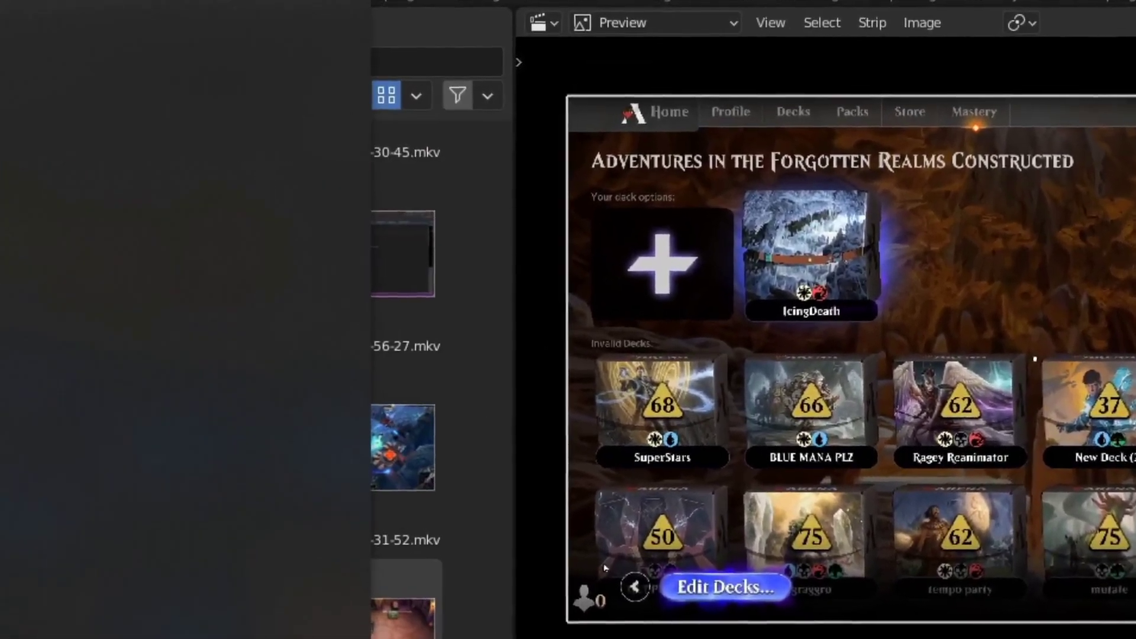
text(hand)
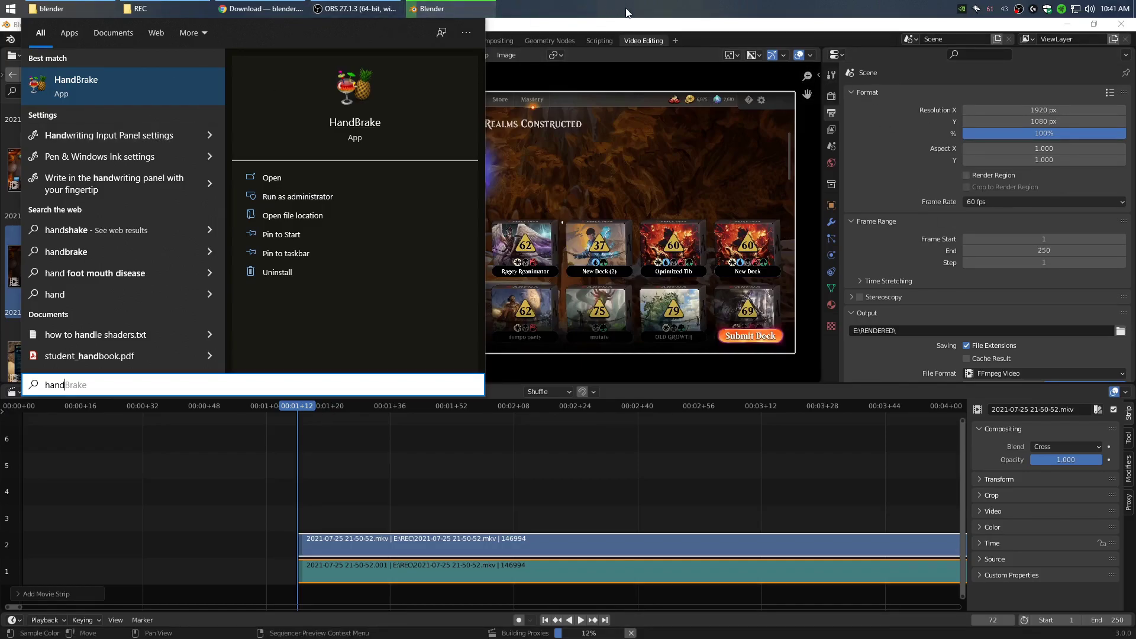
- Return to Blender, box-select both MKV strips and start playback
click(737, 6)
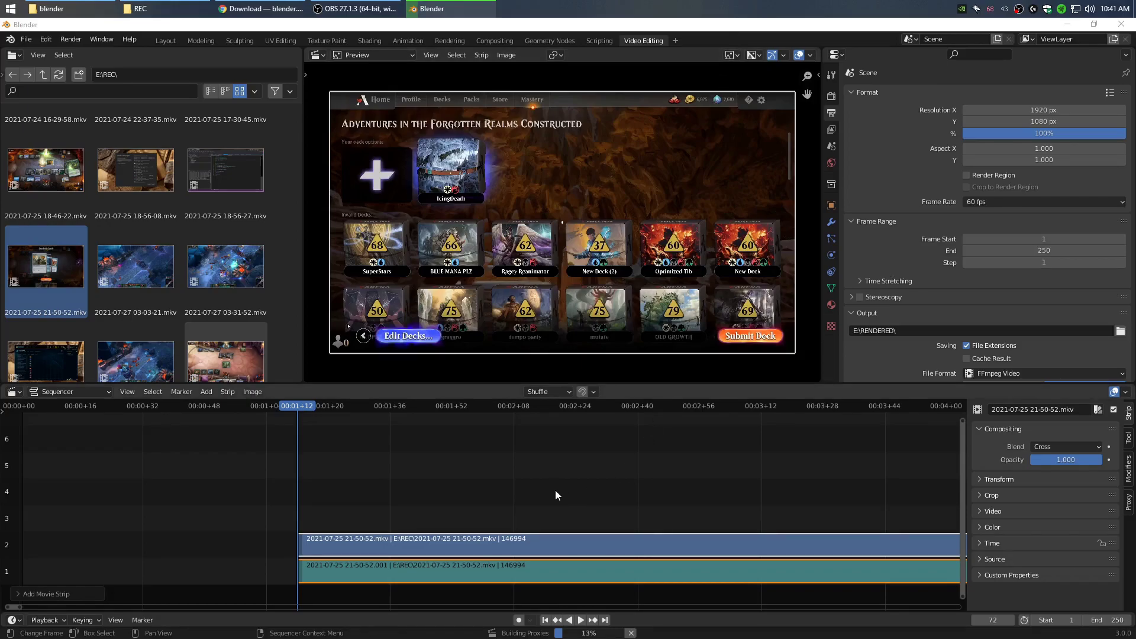
drag(556, 478, 593, 601)
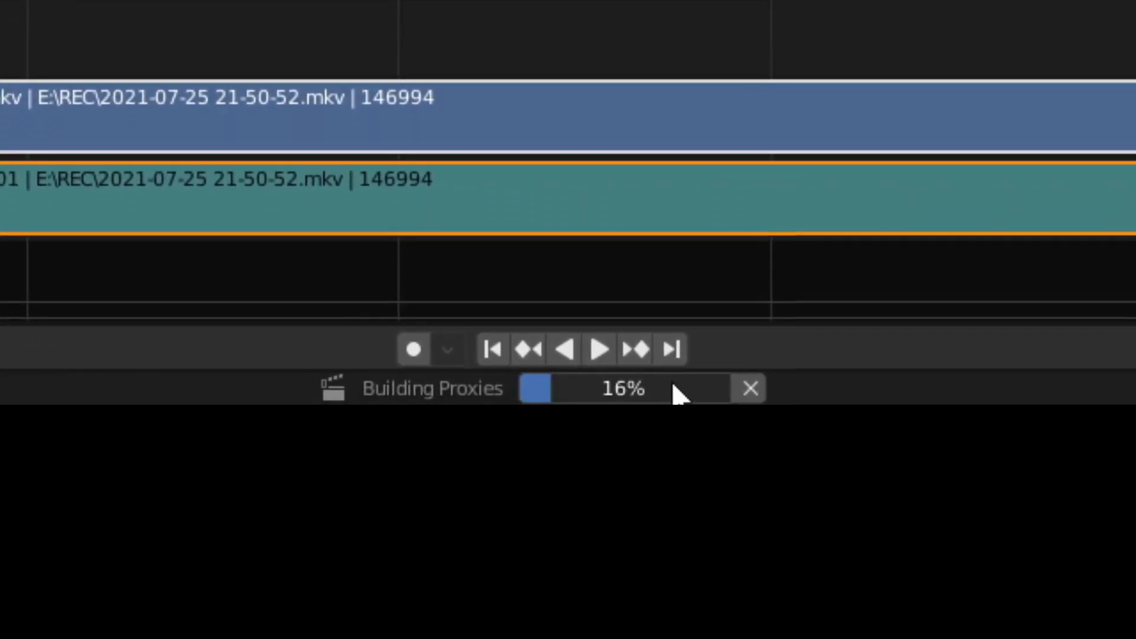
mouse_move(673, 384)
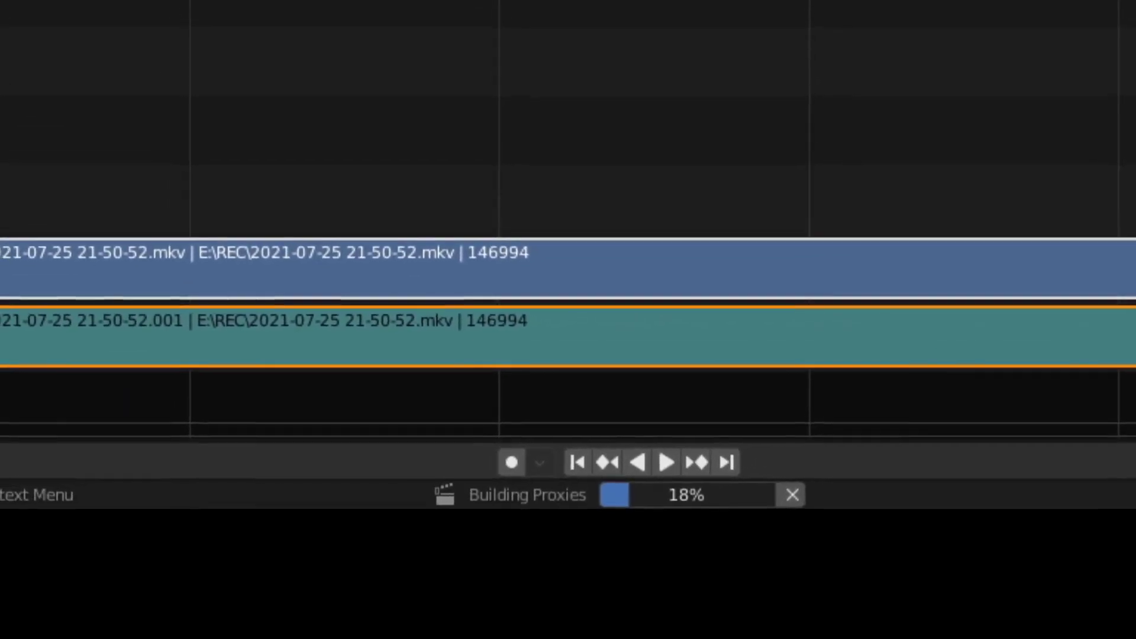
key(space)
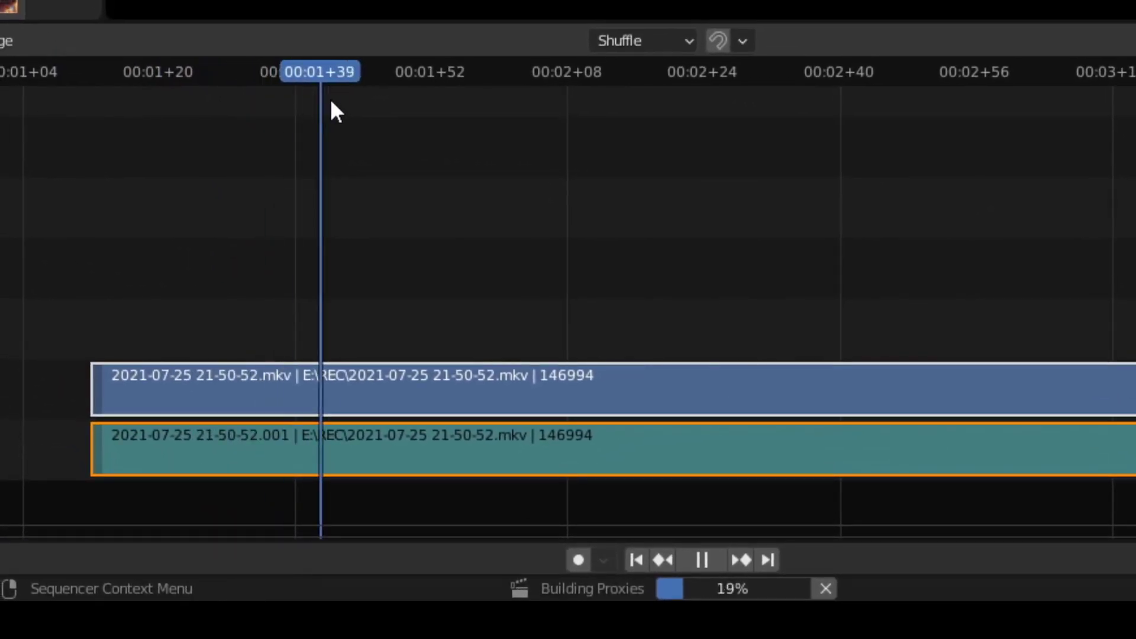
- Scrub the footage to 00:01+48 and cancel the Building Proxies job at about 23%
drag(331, 102, 234, 111)
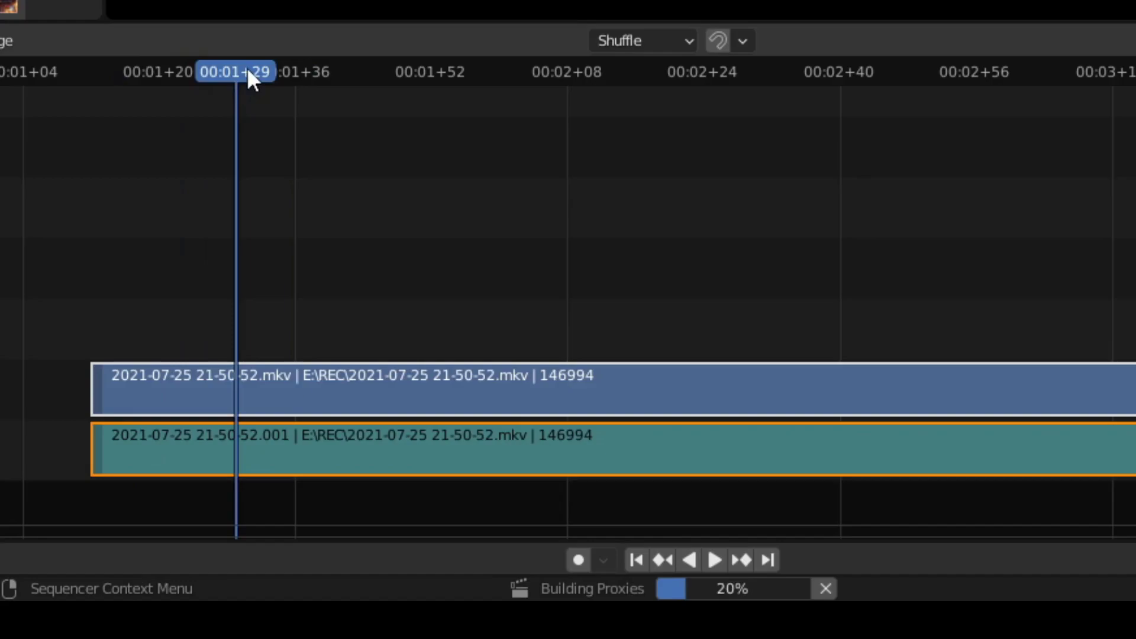
drag(247, 67, 329, 95)
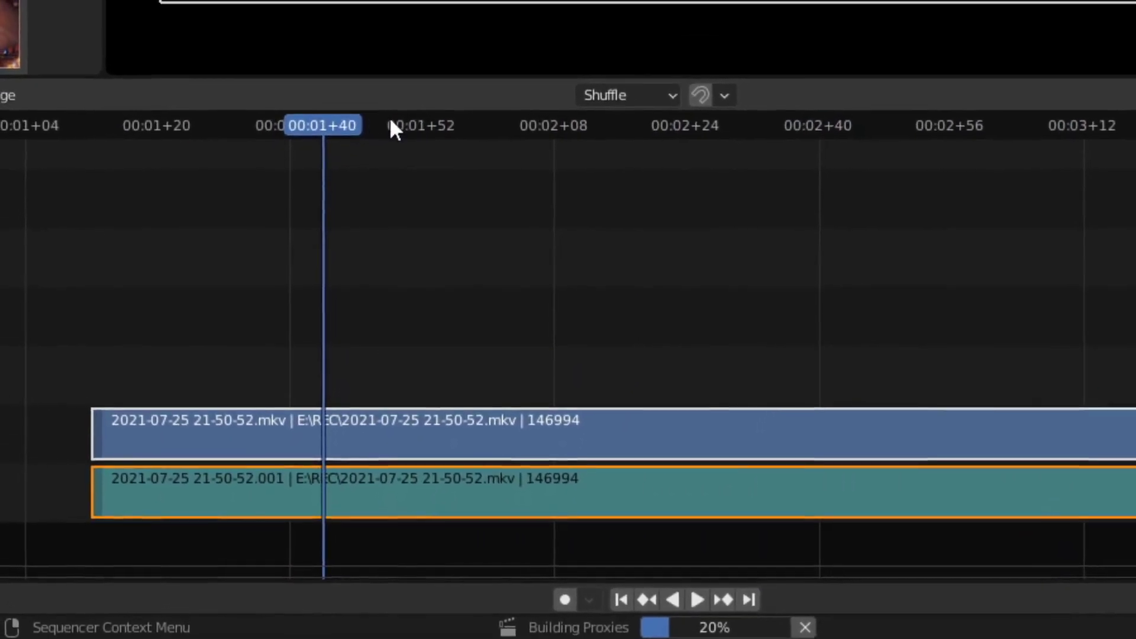
mouse_move(390, 121)
mouse_down()
mouse_move(585, 124)
mouse_move(390, 123)
mouse_up()
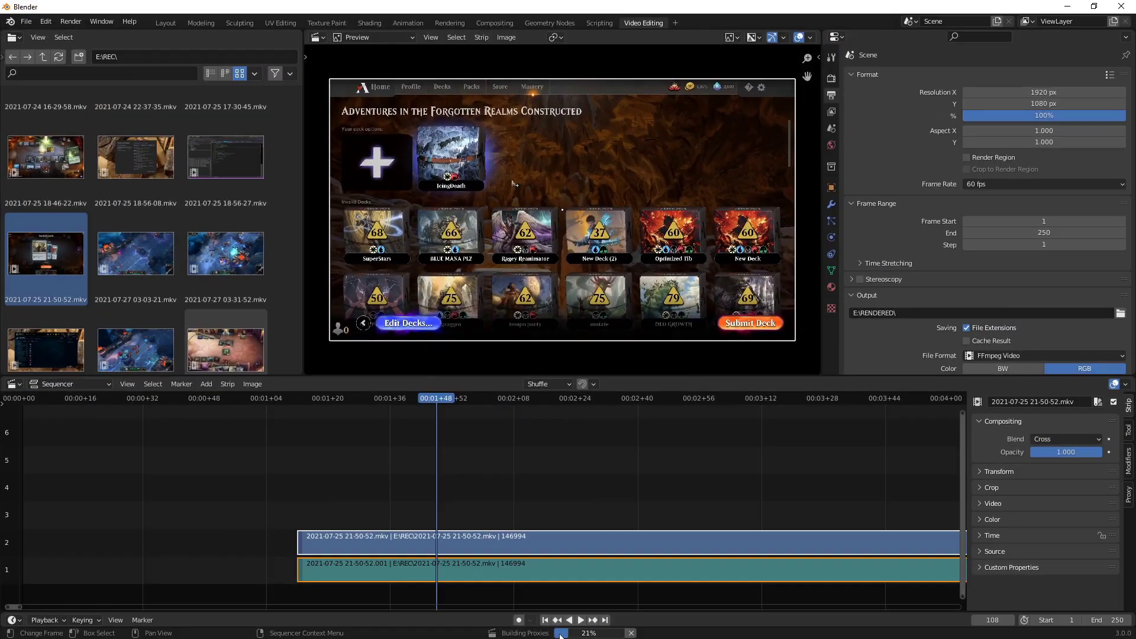
mouse_move(563, 635)
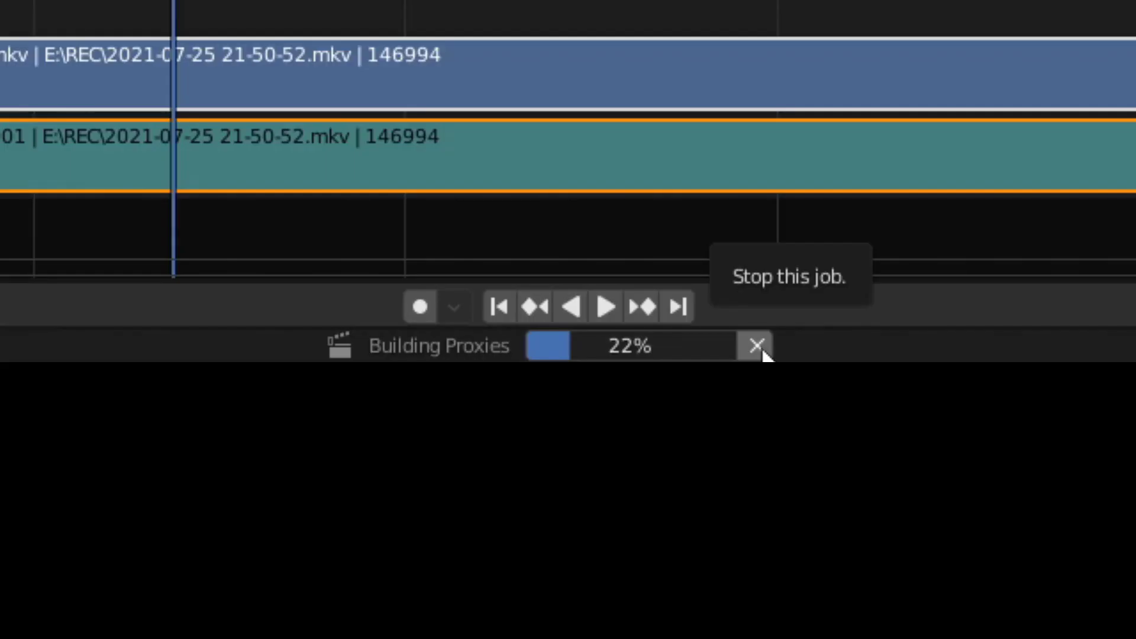
click(763, 352)
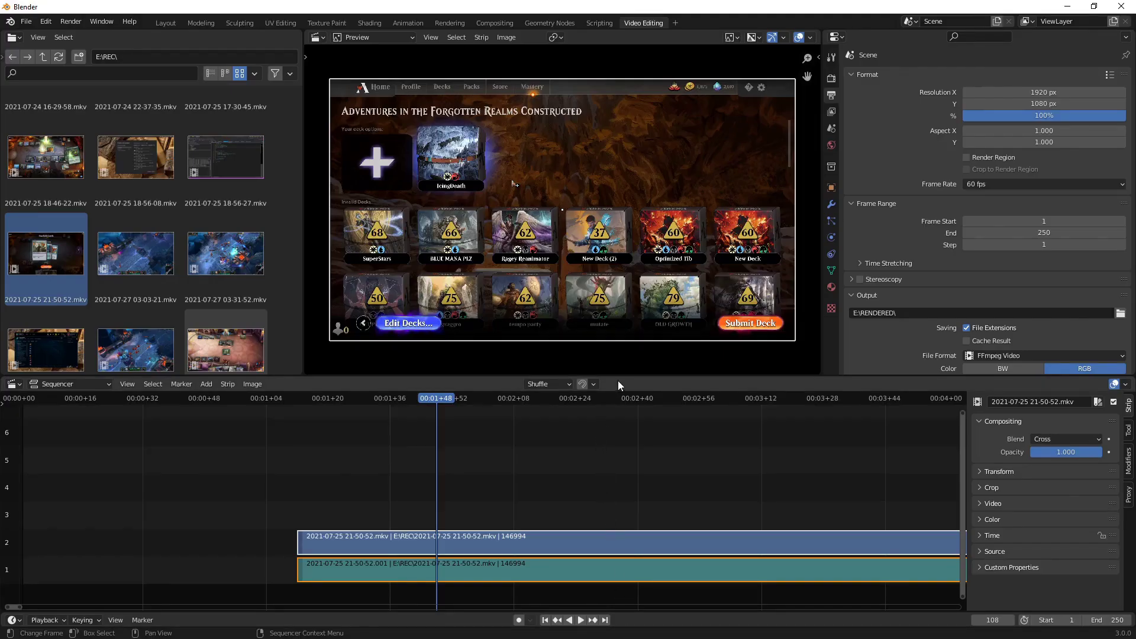
- Join the file browser into the preview area and raise the border for a taller sequencer
drag(632, 376, 633, 378)
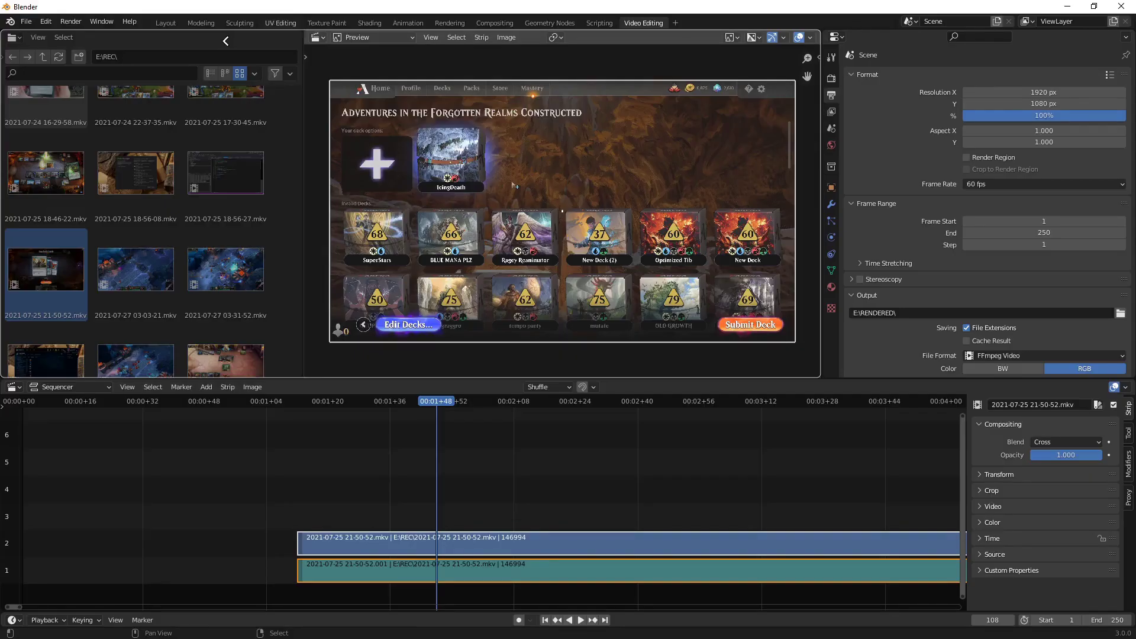
drag(205, 45, 205, 44)
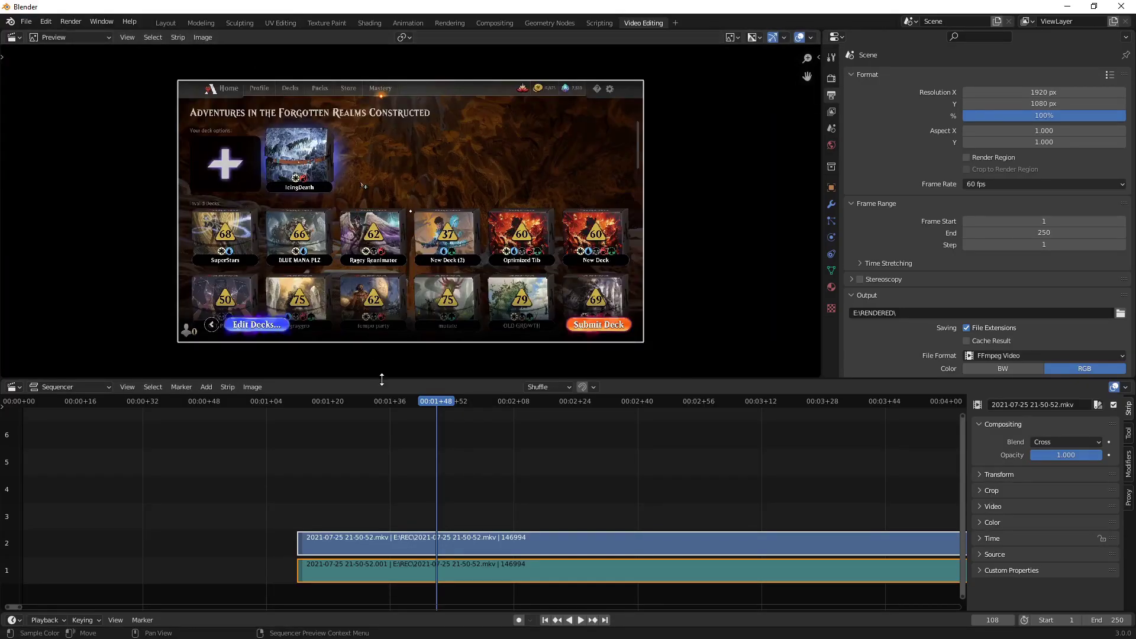
drag(385, 382, 385, 330)
key(alt+Tab)
drag(816, 137, 1135, 237)
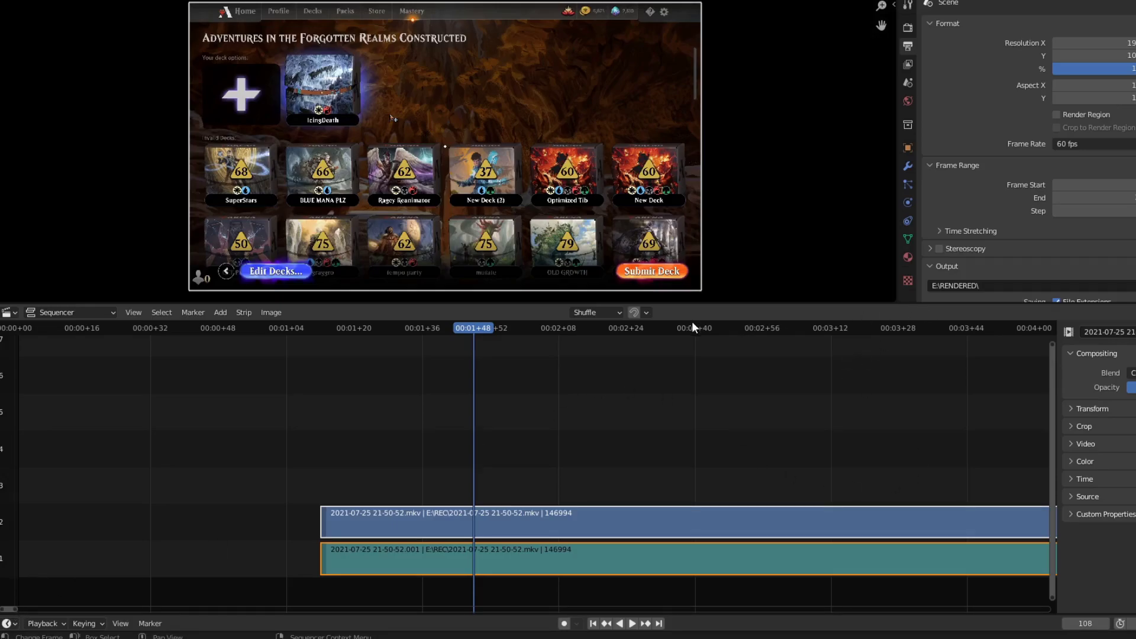
- Play the strips from near 00:04 and stop playback at frame 211
drag(693, 328, 1036, 336)
key(space)
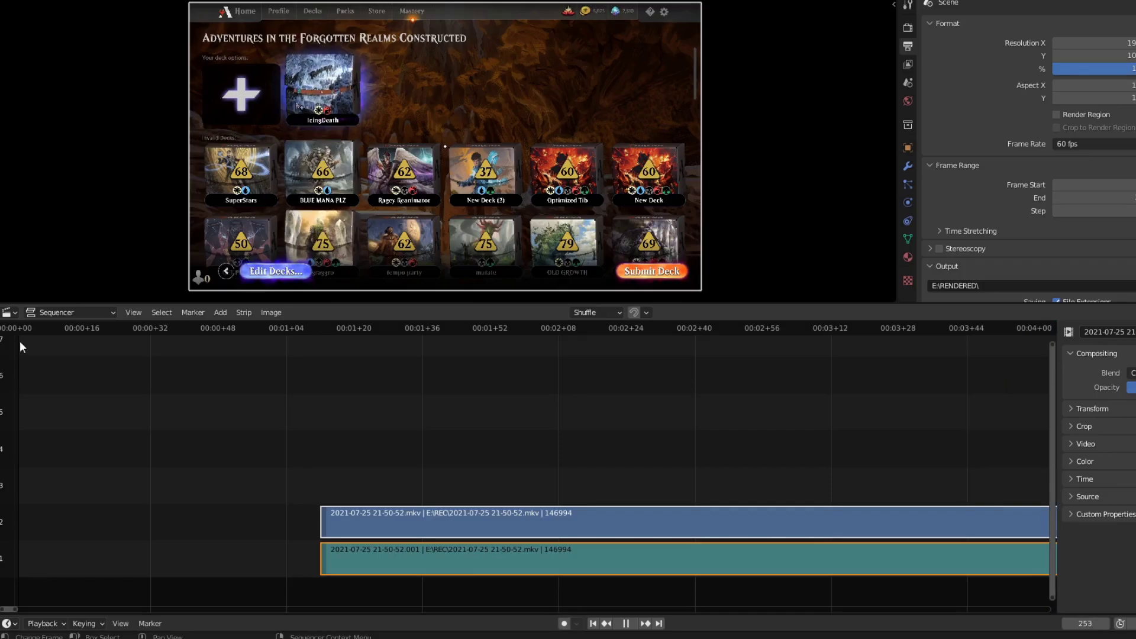
key(Escape)
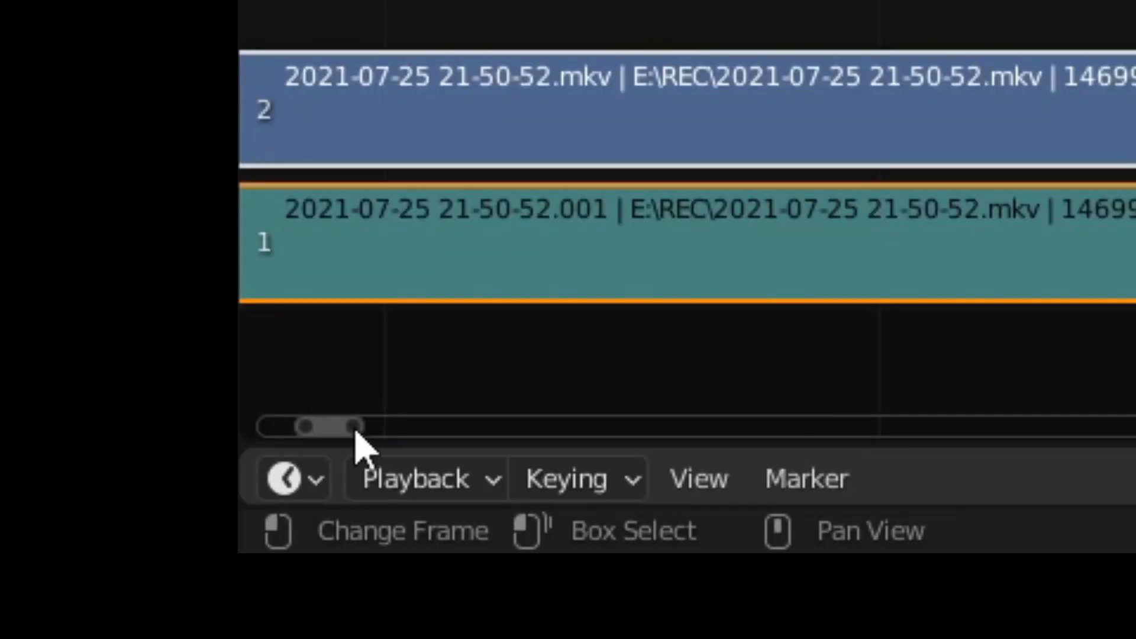
- Zoom the sequencer out so both strips' full length fits across the timeline
drag(355, 427, 1068, 609)
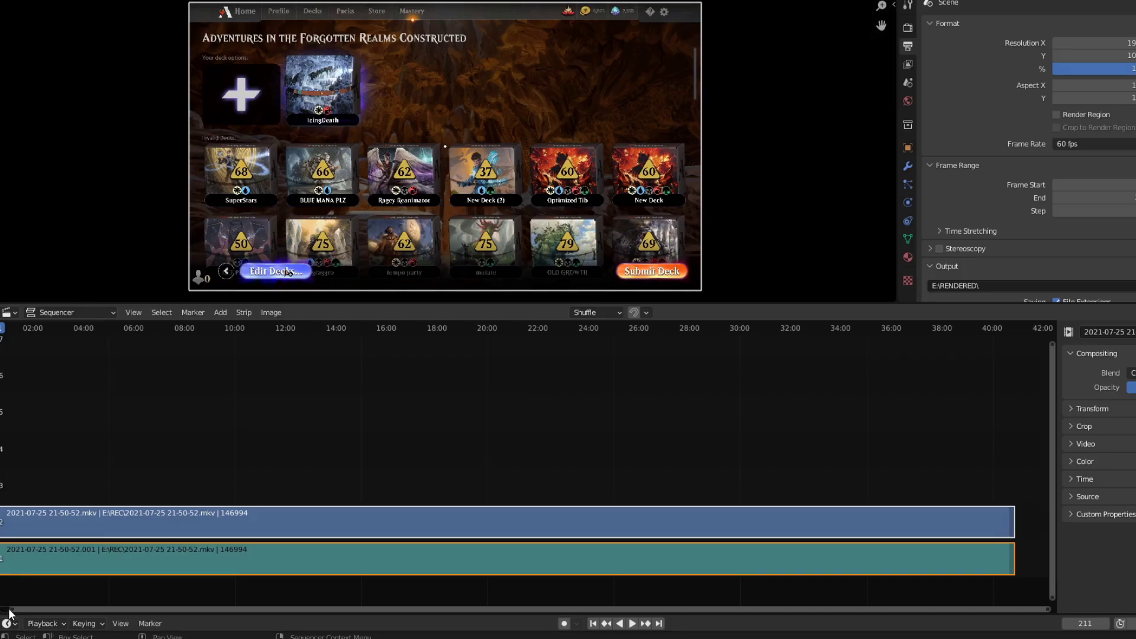
drag(9, 610, 1, 609)
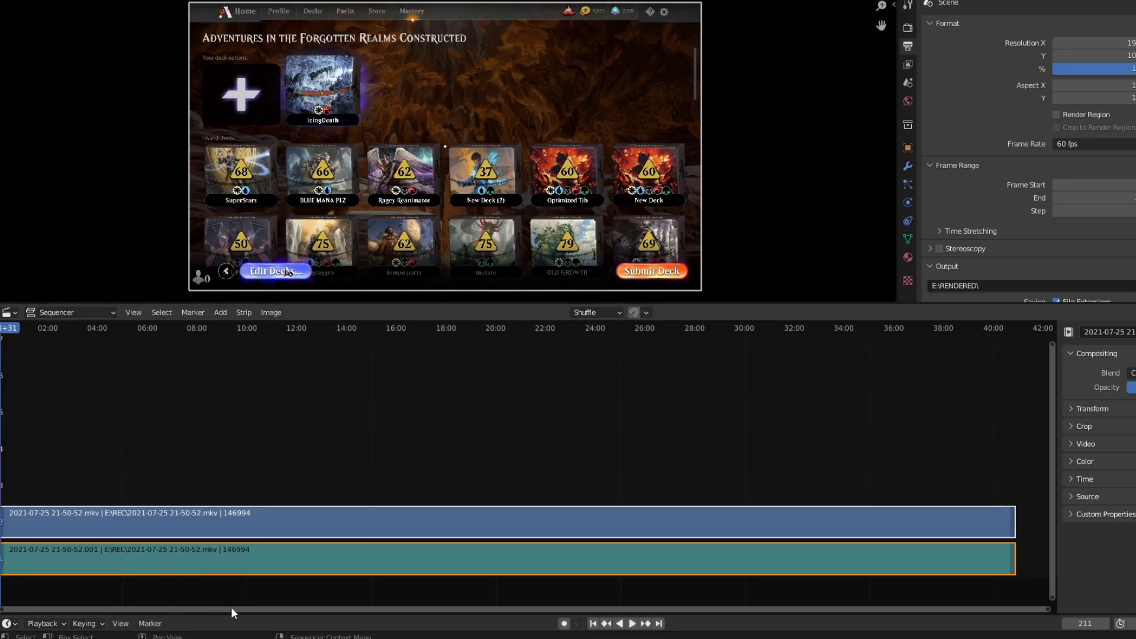
mouse_move(233, 610)
mouse_down()
mouse_move(121, 611)
mouse_move(418, 625)
mouse_move(368, 589)
mouse_move(18, 592)
mouse_move(222, 600)
mouse_up()
ctrl+scroll(318, 616, up, 2)
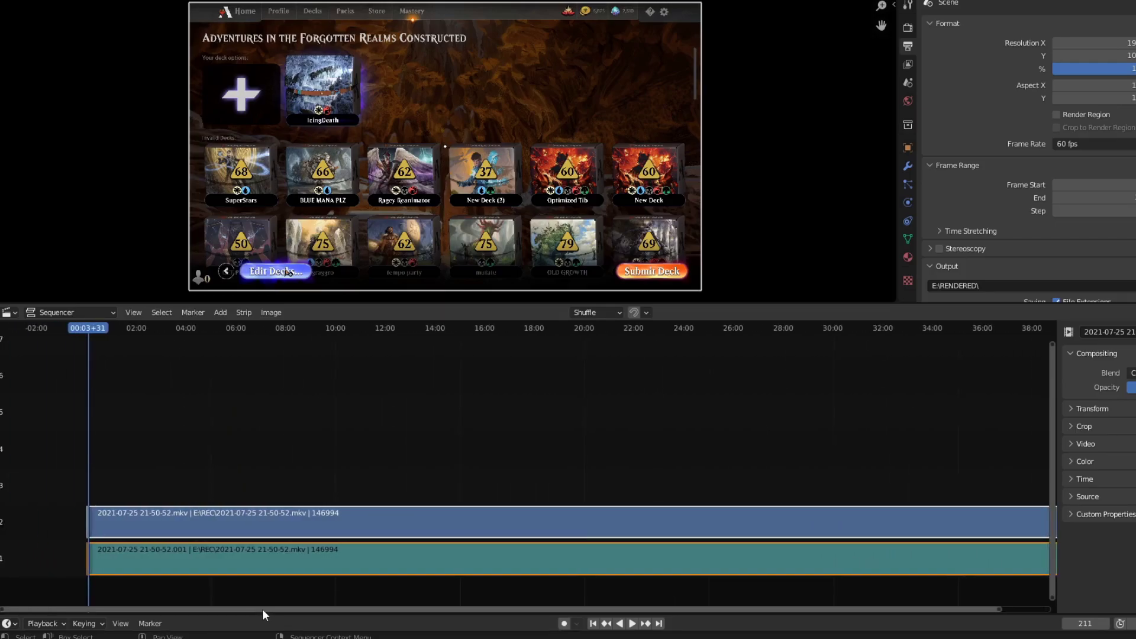
mouse_move(1051, 612)
mouse_down()
mouse_move(507, 614)
mouse_move(1046, 609)
mouse_move(1030, 610)
mouse_up()
scroll(679, 473, down, 3)
scroll(678, 470, down, 1)
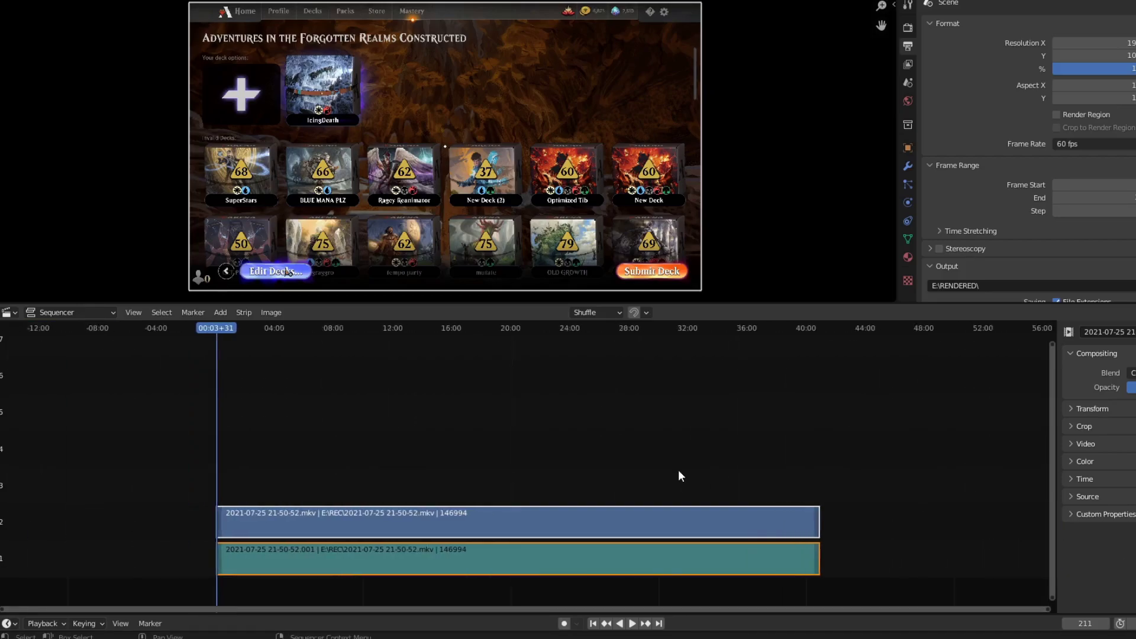
scroll(950, 585, up, 2)
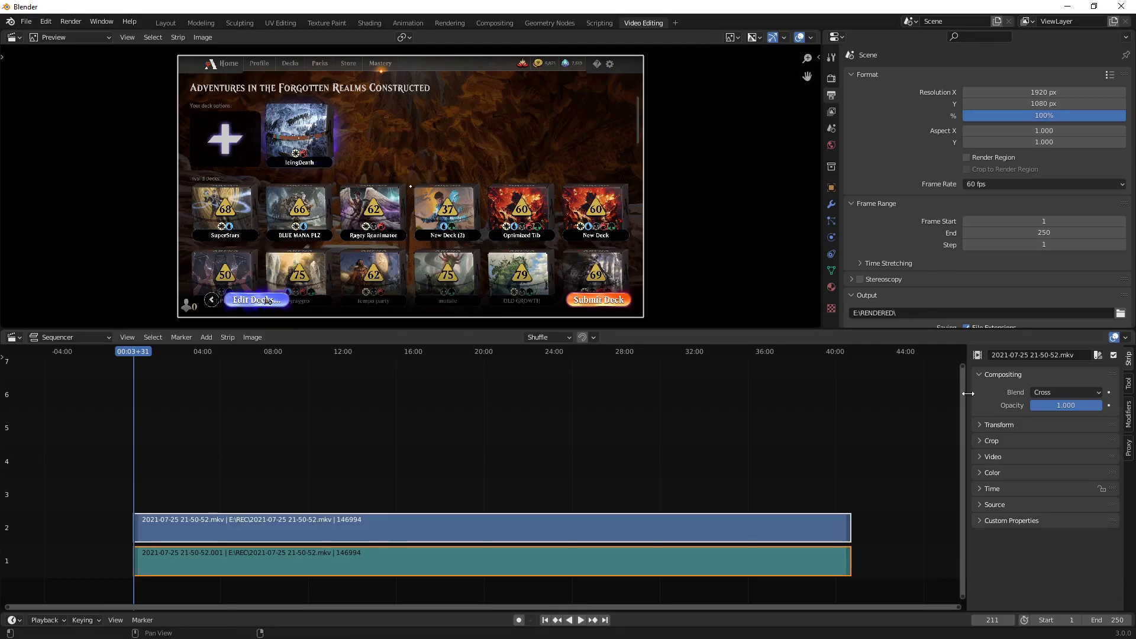
- Select the channel 1 sound strip to show its Sound settings, volume and pitch at 1.000
drag(962, 364, 942, 385)
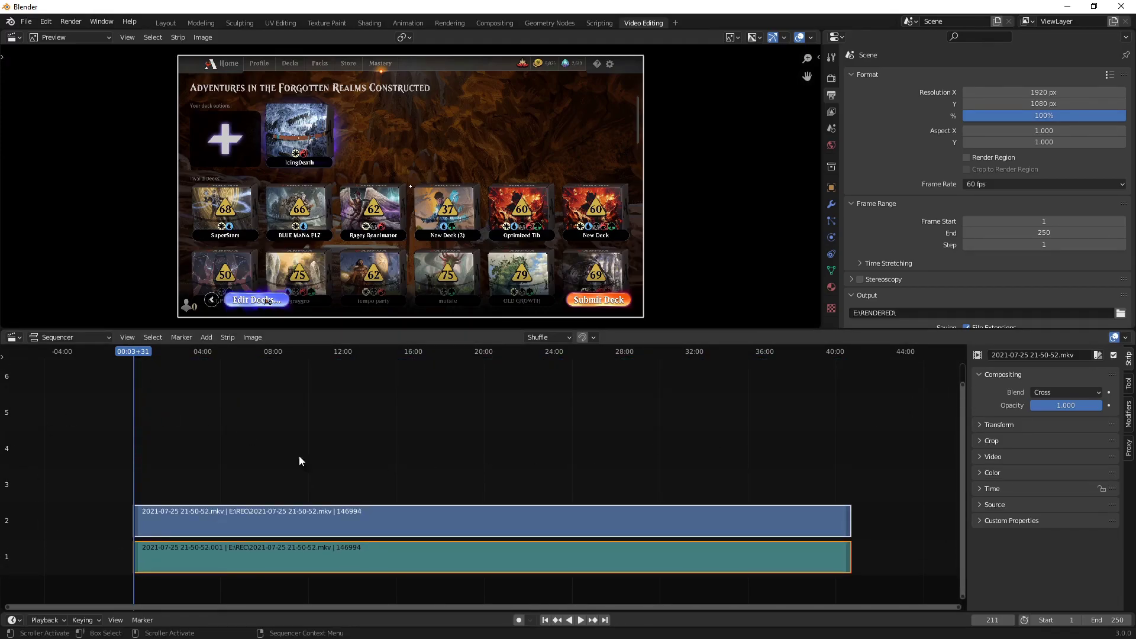
click(329, 519)
click(328, 545)
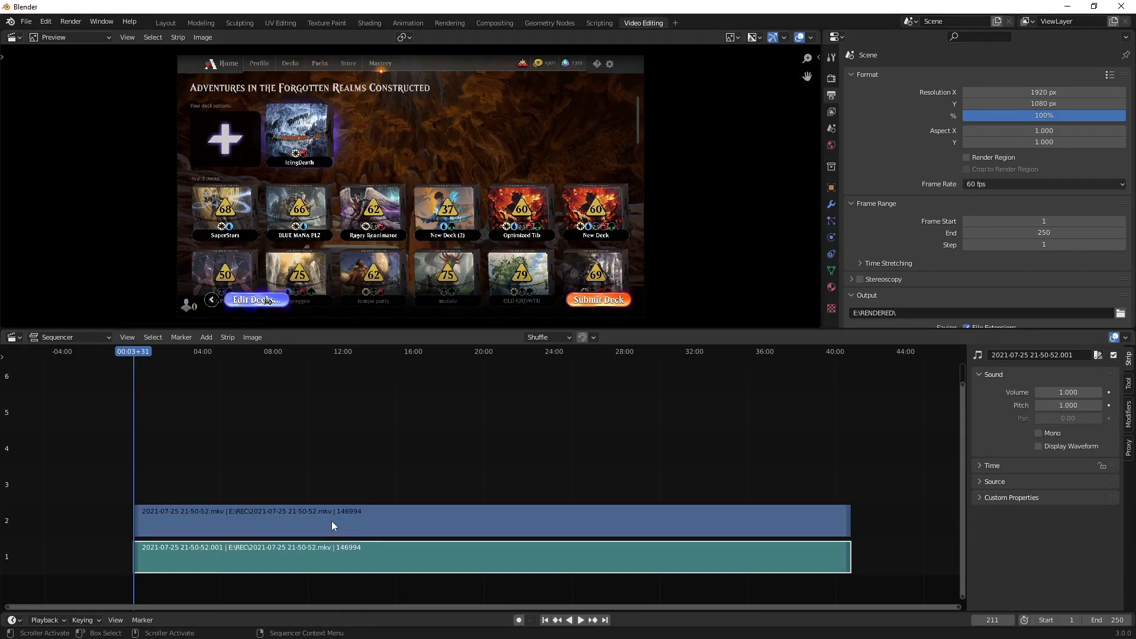
click(332, 521)
click(321, 557)
click(340, 512)
click(330, 547)
click(346, 523)
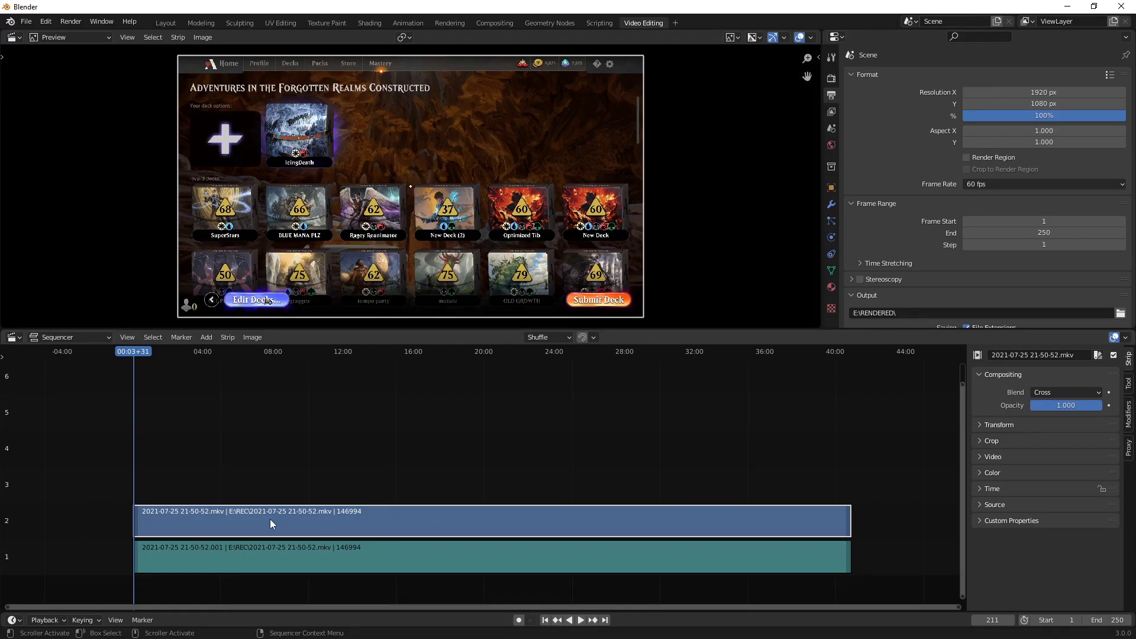
click(322, 556)
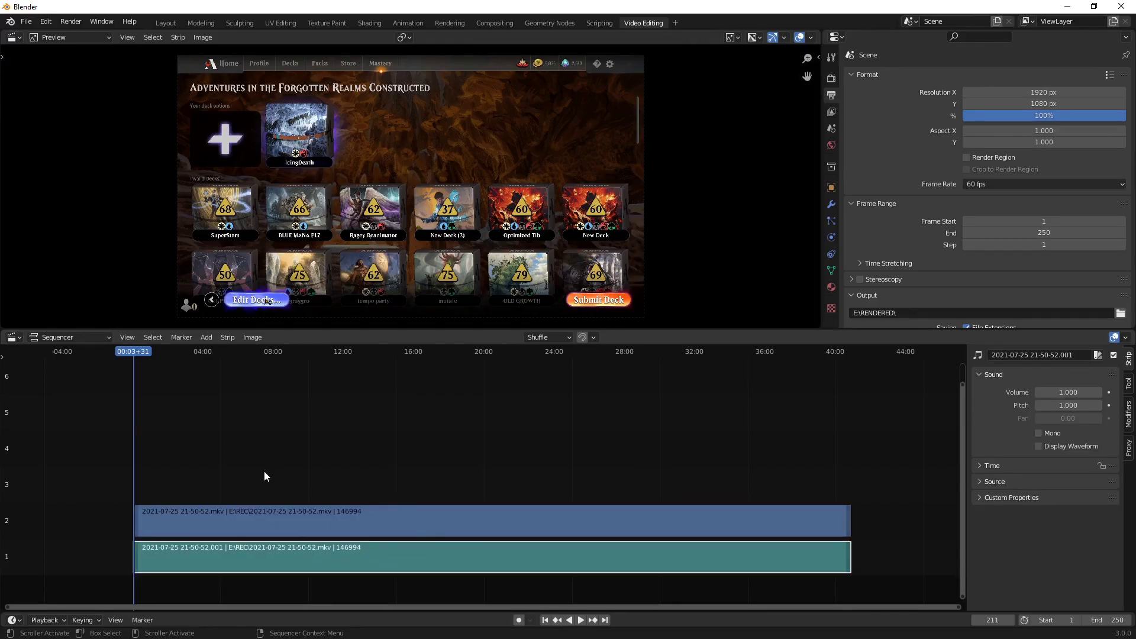
- Delete the channel 1 sound strip, then undo so it is restored
key(Delete)
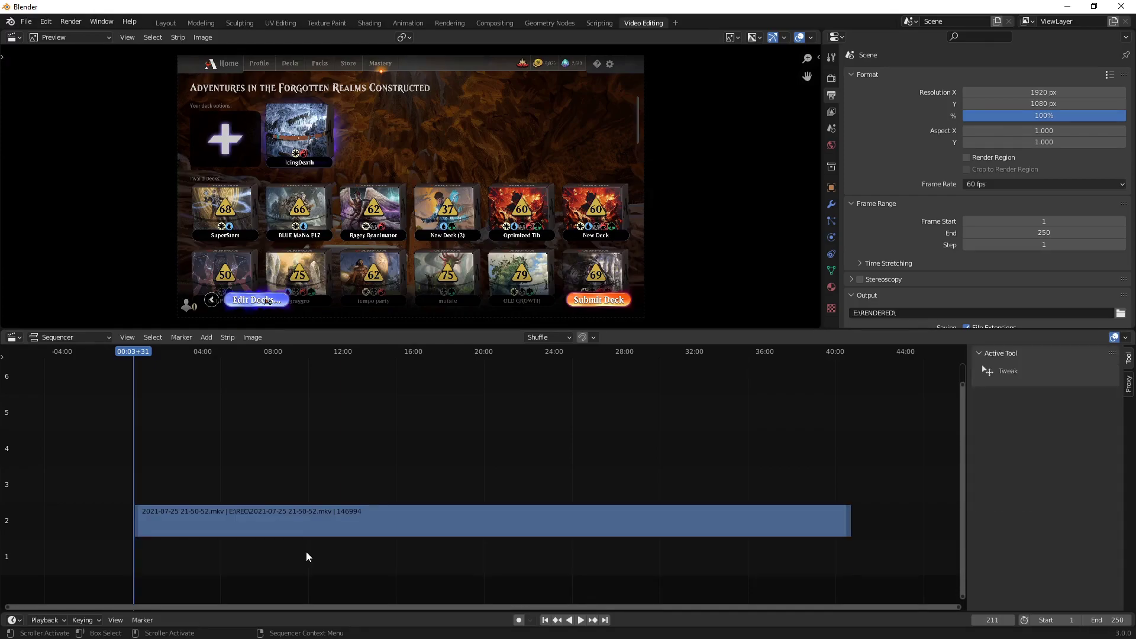
key(ctrl+z)
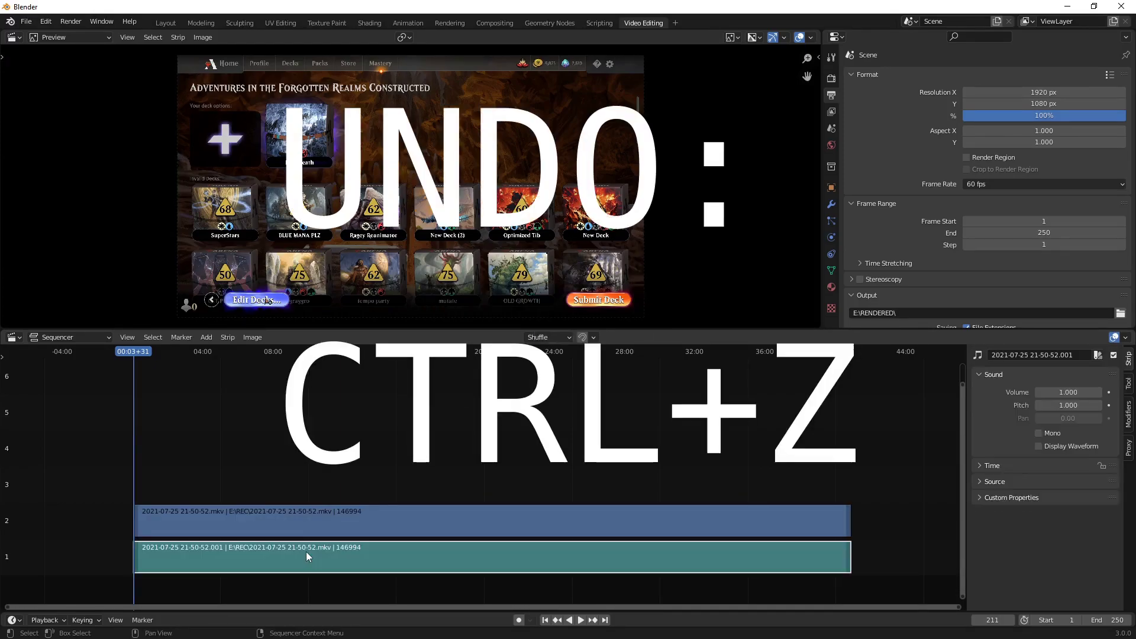
key(Delete)
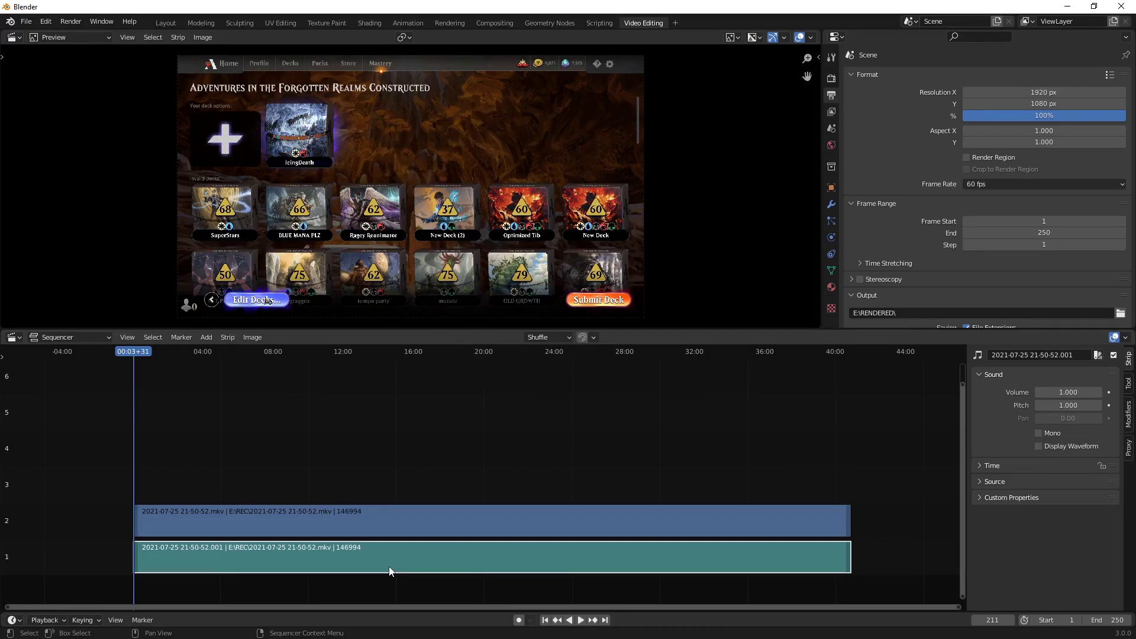
- Select the movie and sound strips and move the playhead to 03:21+47 (frame 12107)
click(457, 530)
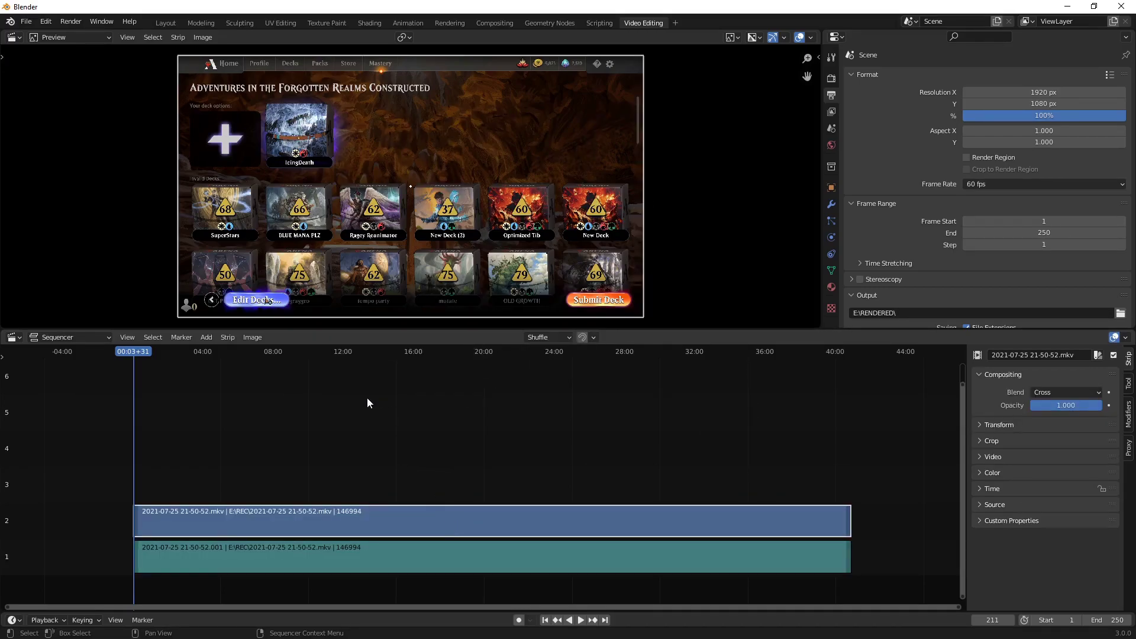
click(352, 549)
click(355, 359)
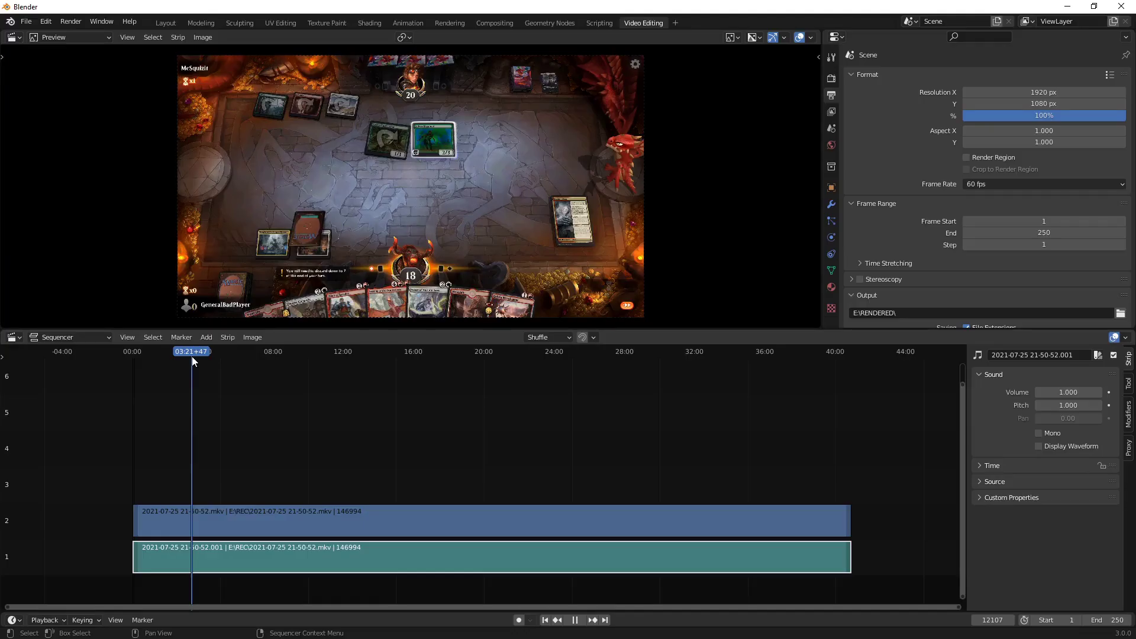
- Move the playhead back to the start at 00:00+00
drag(957, 606, 464, 607)
scroll(177, 576, up, 2)
scroll(541, 528, up, 2)
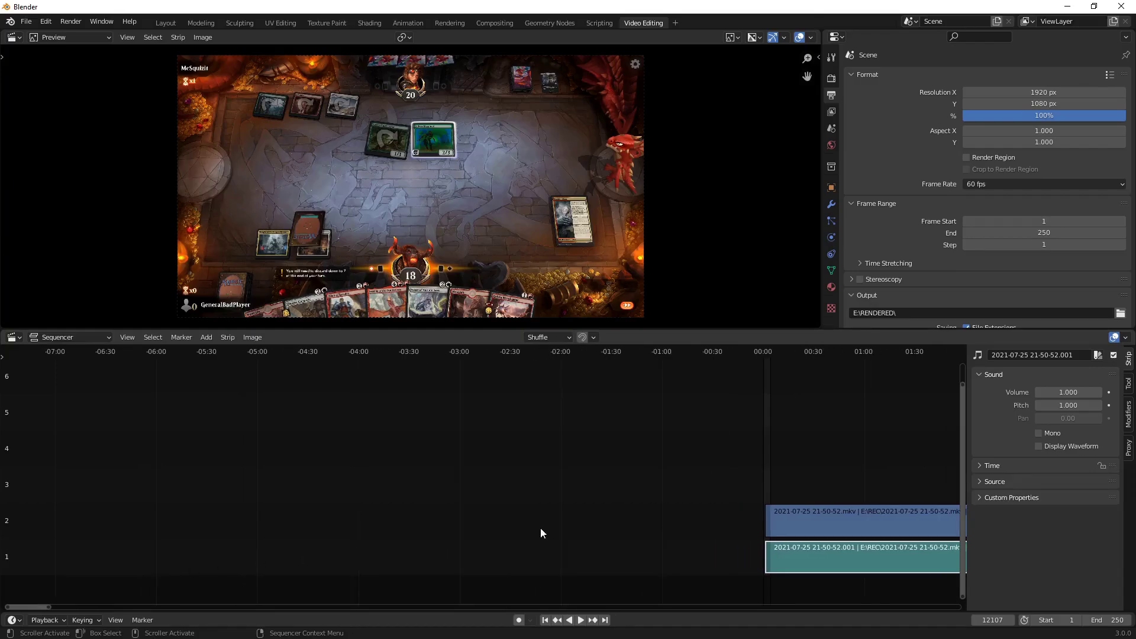
ctrl+scroll(465, 495, down, 3)
drag(542, 354, 625, 354)
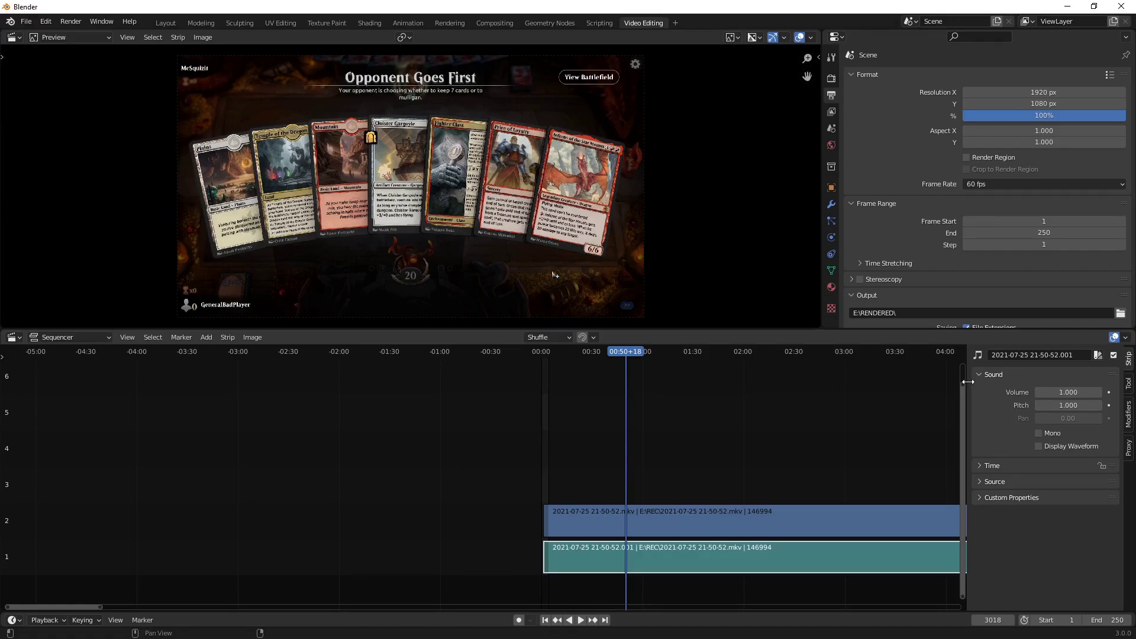
- Fit channels 1 and 2 to the sequencer height and pan into negative time
drag(961, 384, 666, 590)
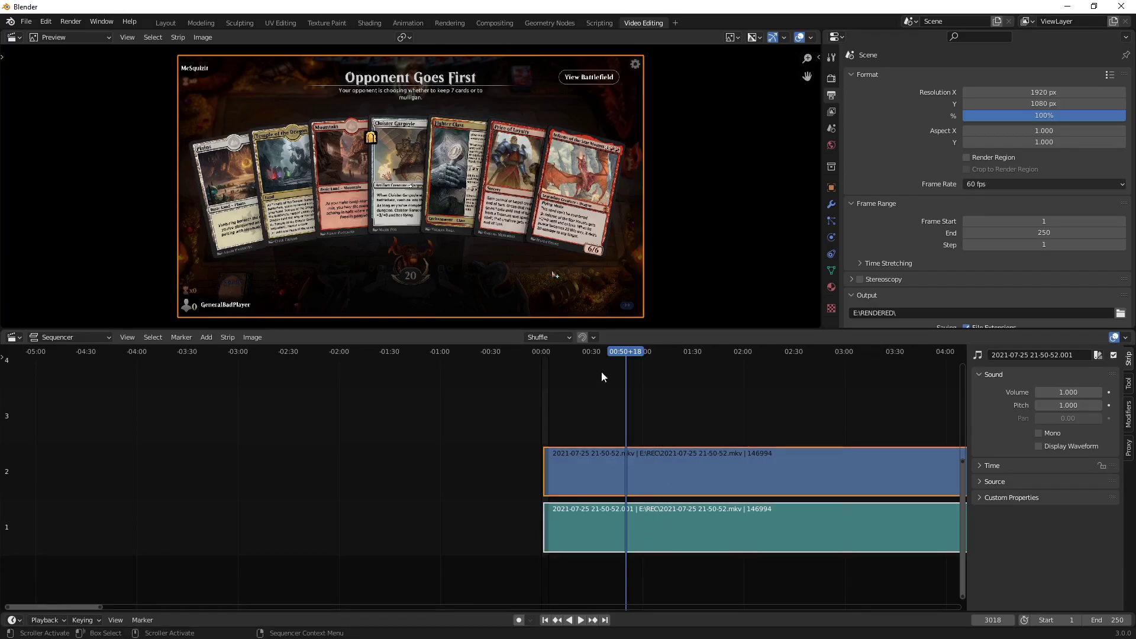
drag(100, 606, 19, 583)
drag(316, 584, 201, 572)
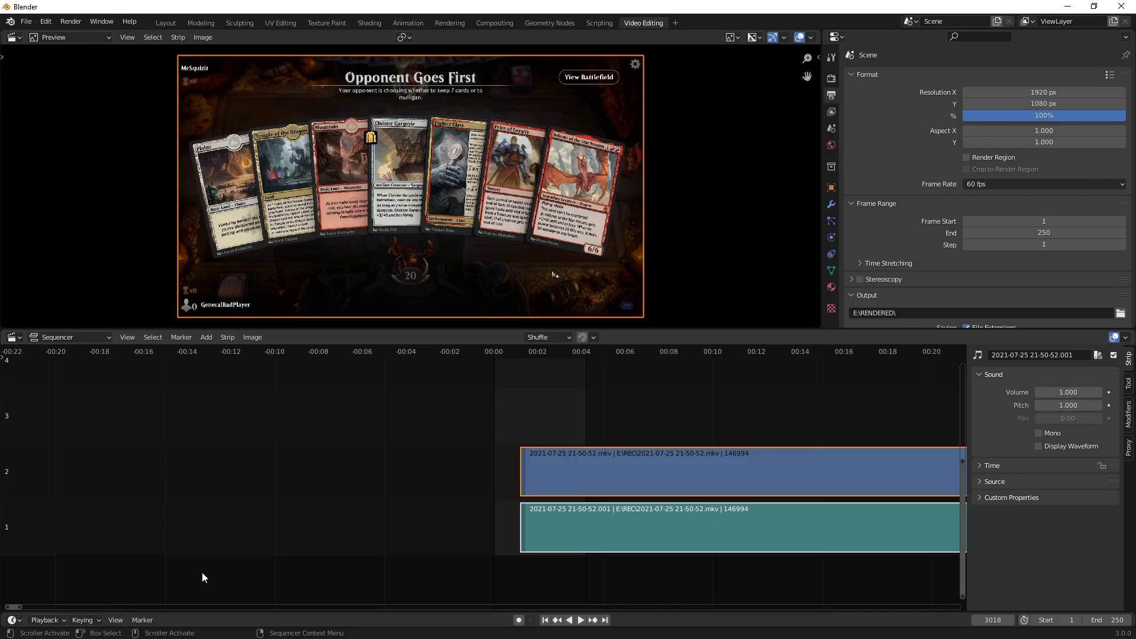
- Repeatedly box-select, select and deselect the movie and sound strips
click(293, 541)
drag(563, 418, 603, 568)
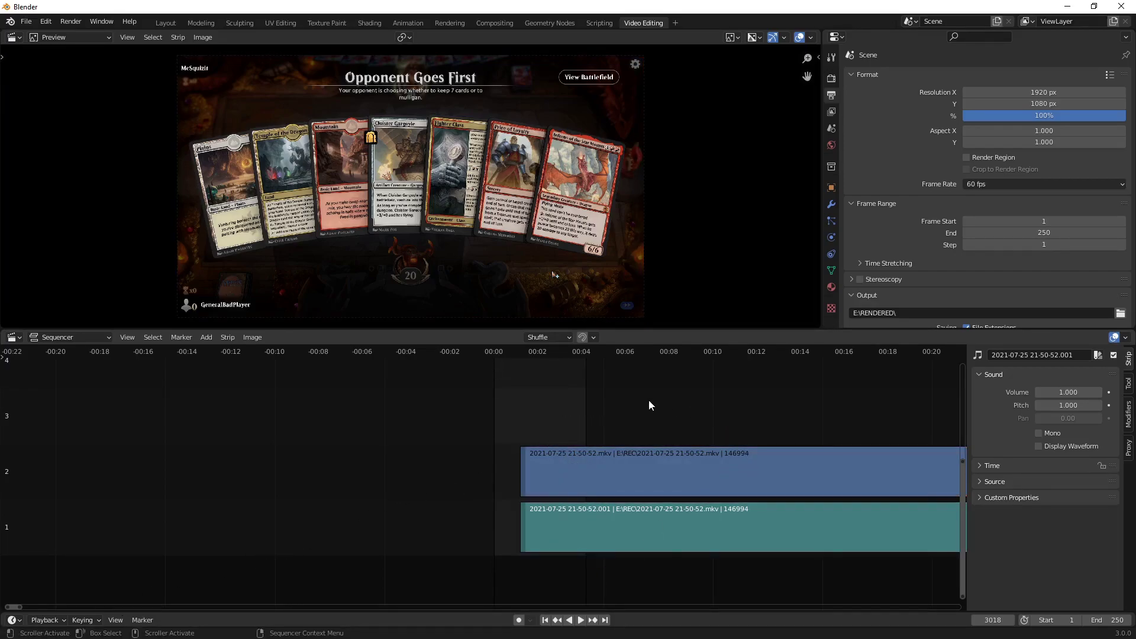
drag(649, 401, 780, 595)
click(801, 395)
click(783, 459)
click(802, 415)
alt+click(767, 475)
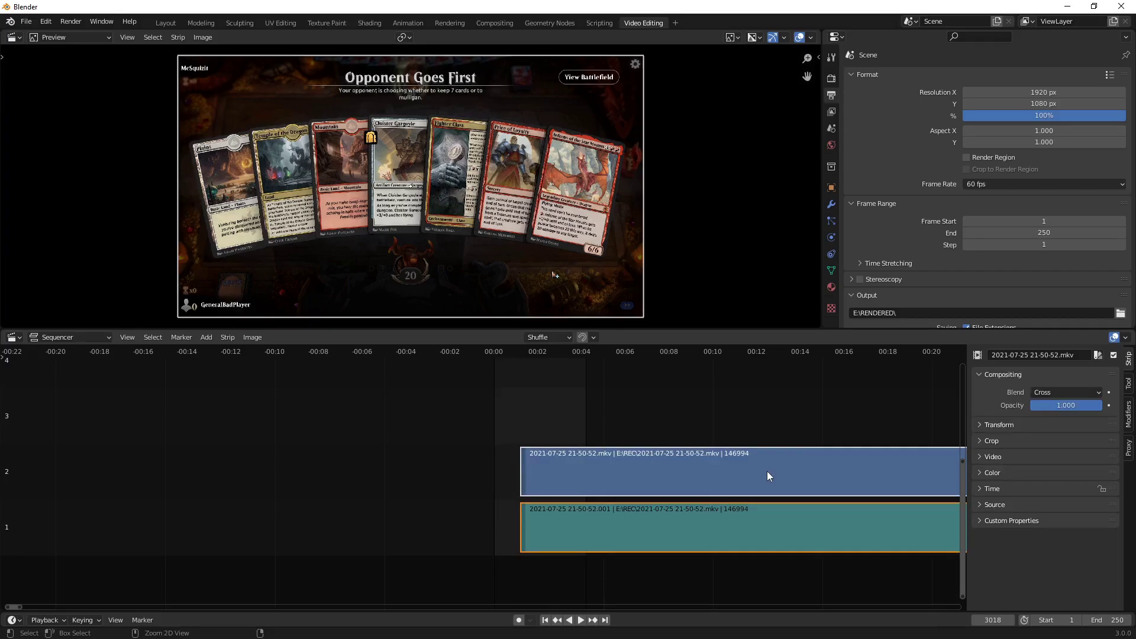
click(809, 415)
- Box-select both strips together and slide them left to start at 00:00
alt+click(772, 473)
click(728, 429)
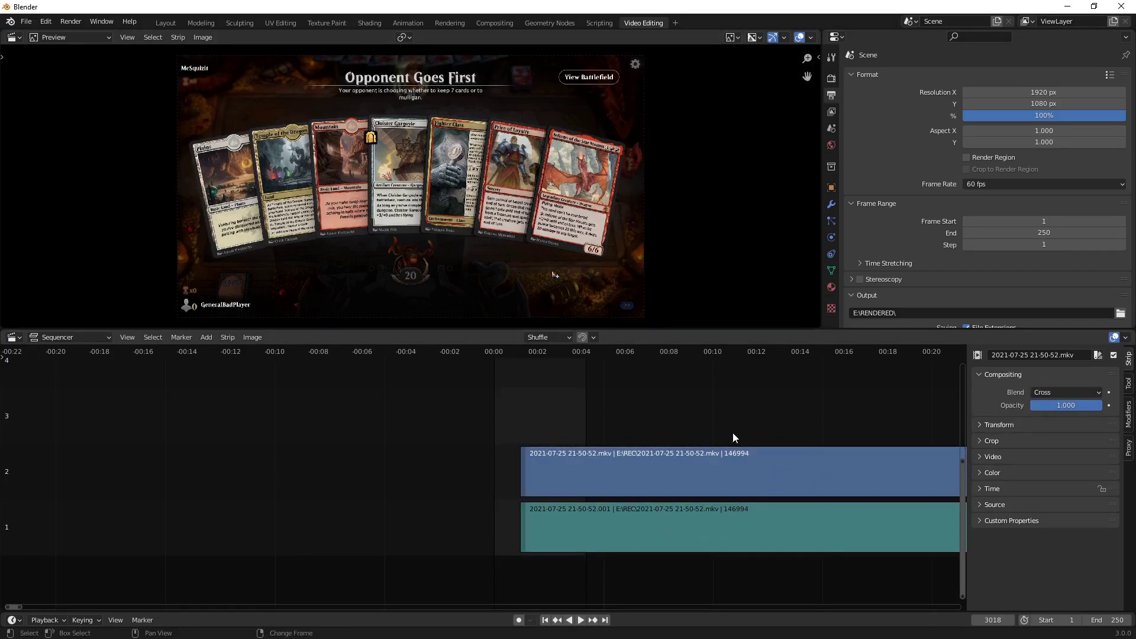
click(723, 468)
click(715, 526)
click(737, 432)
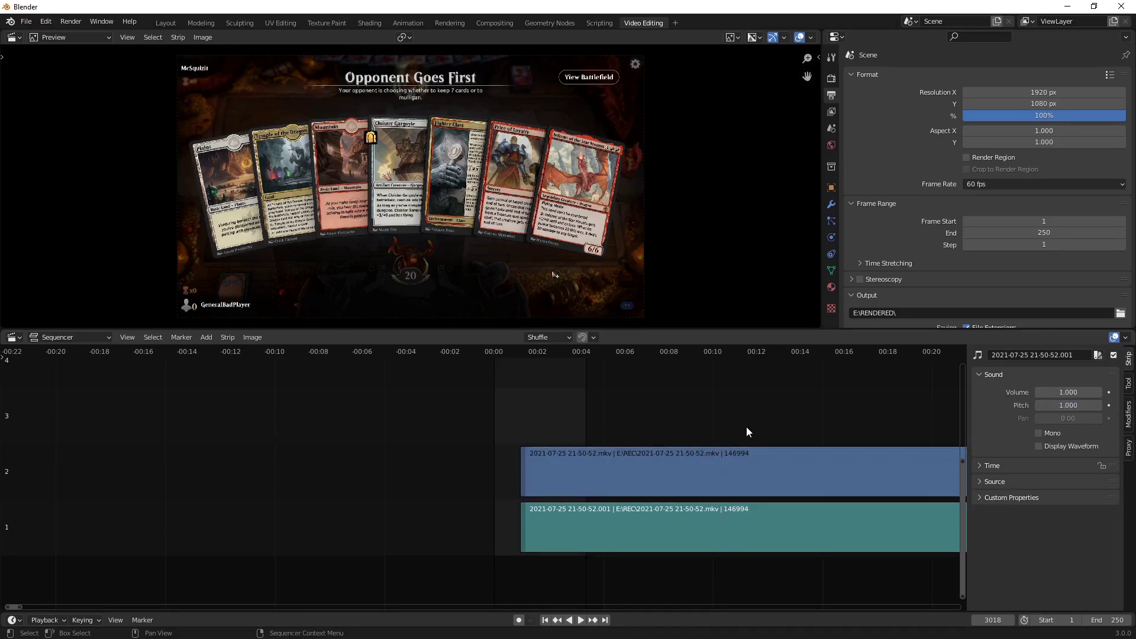
drag(697, 391, 773, 610)
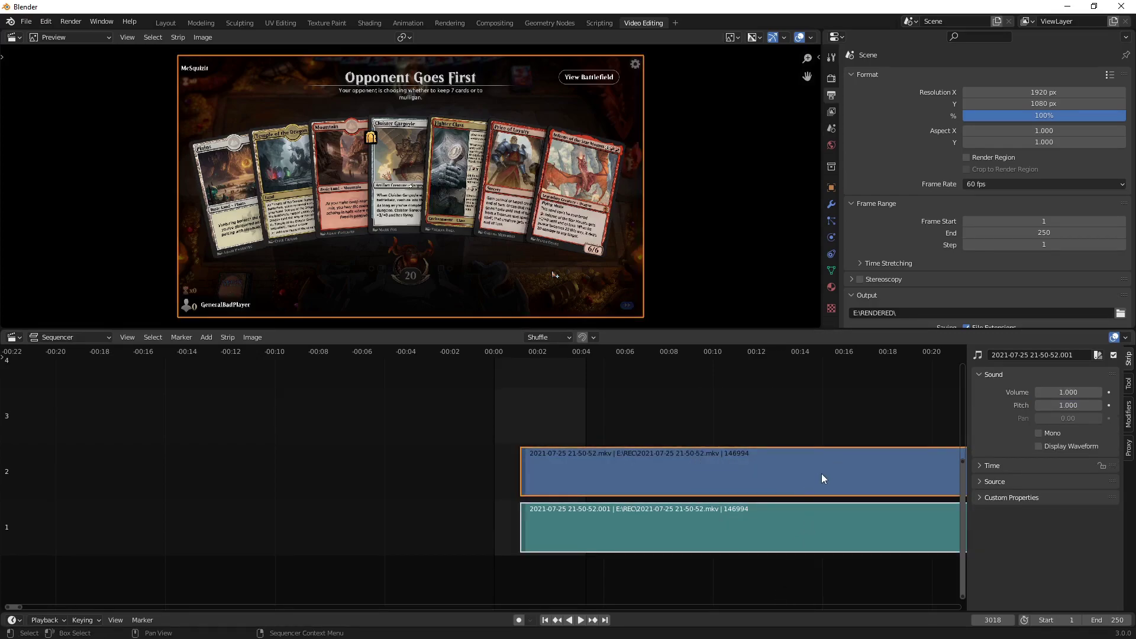
drag(822, 479, 742, 458)
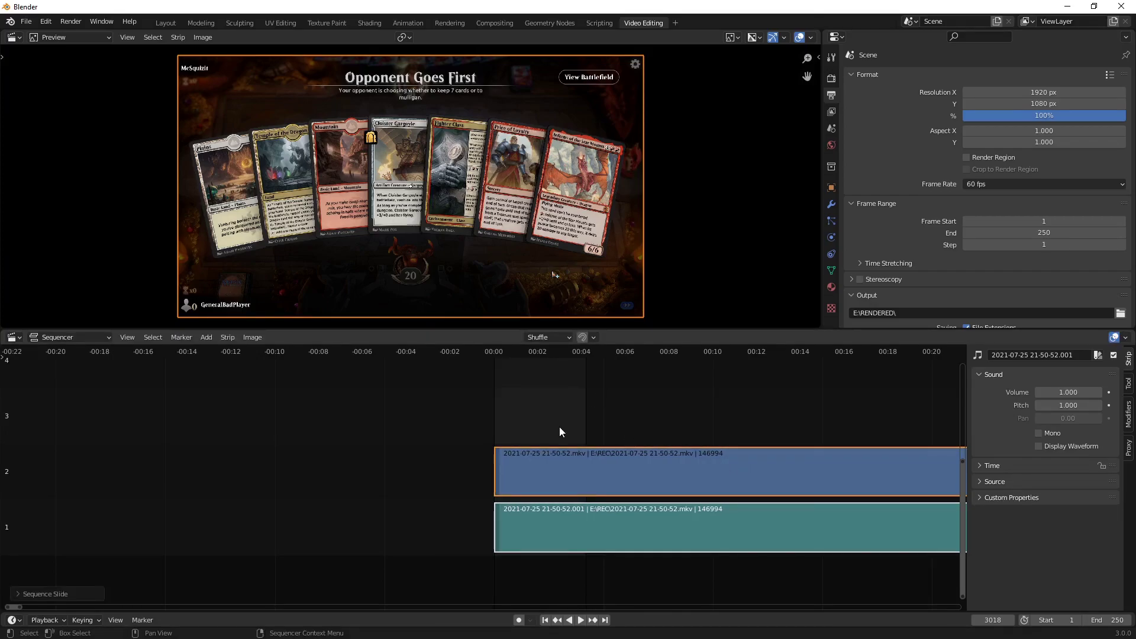
- Jump to frame 251, just past the range end, and play back the footage there
scroll(559, 428, up, 10)
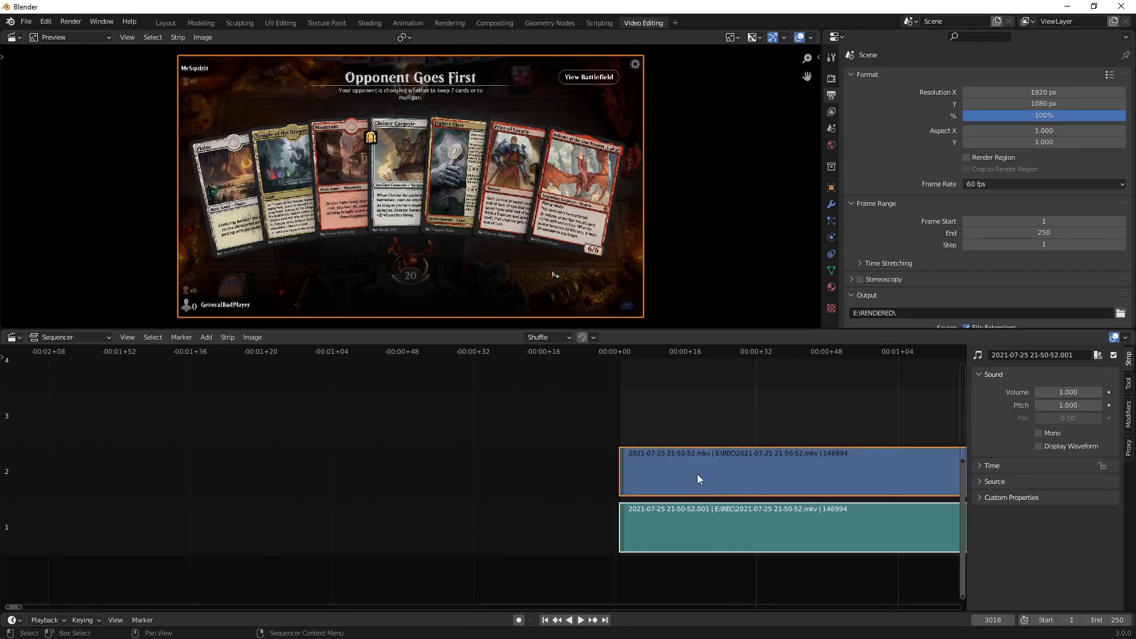
click(746, 428)
ctrl+scroll(856, 414, right, 15)
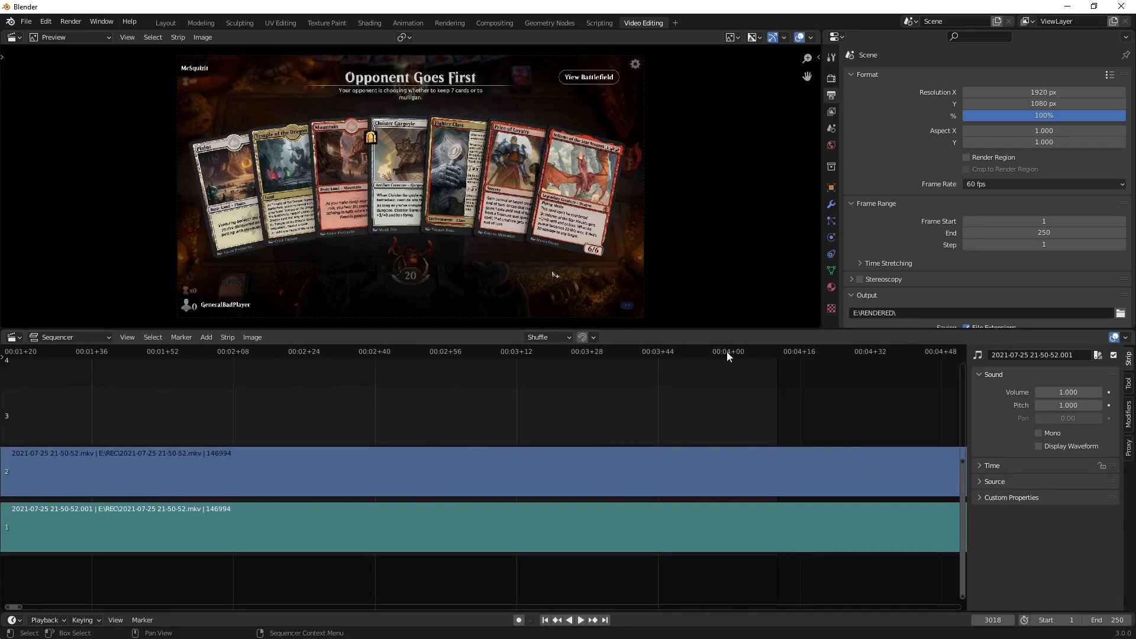
click(778, 352)
key(space)
mouse_move(779, 357)
mouse_down()
mouse_move(799, 354)
mouse_move(659, 354)
mouse_move(779, 353)
mouse_up()
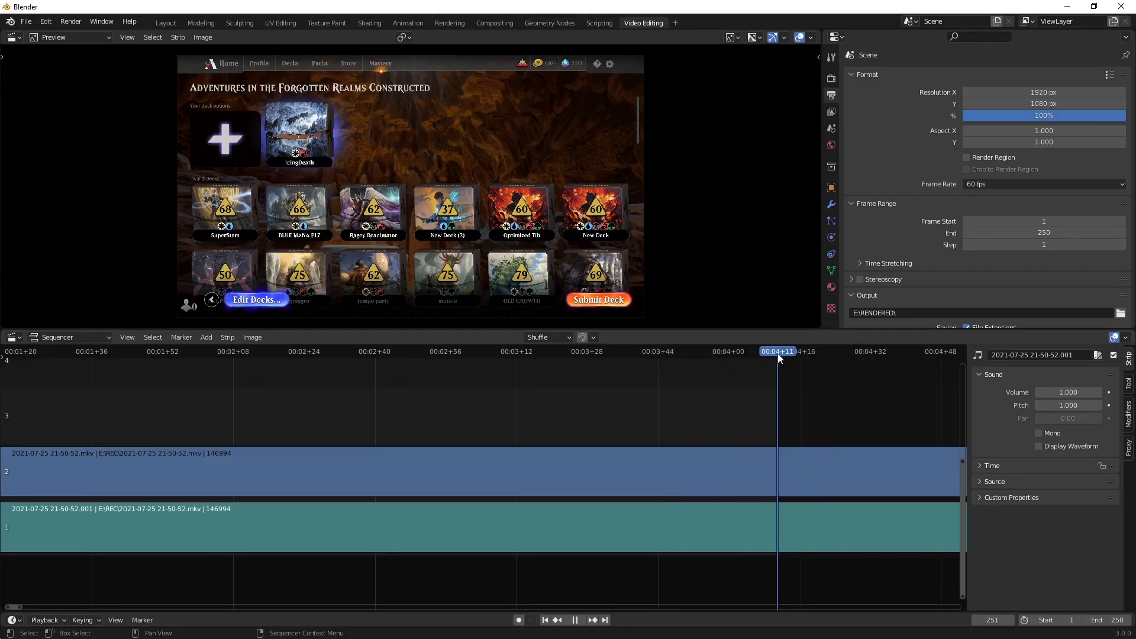
- Zoom out to the strips' full ~40-minute length and move the playhead near their end
scroll(779, 393, down, 8)
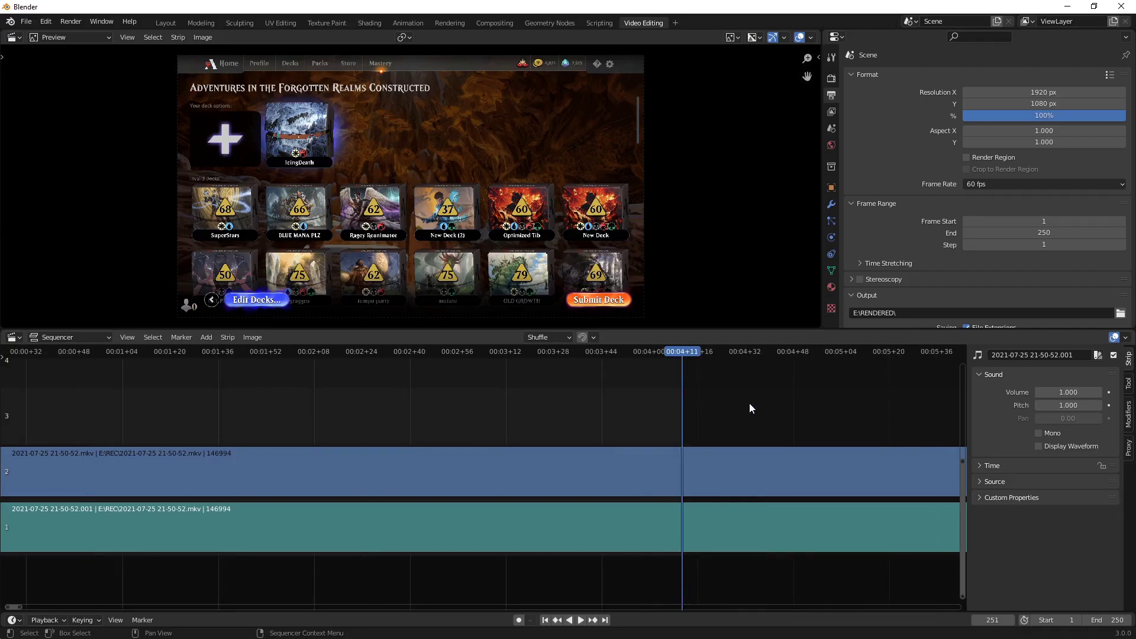
scroll(675, 394, down, 1)
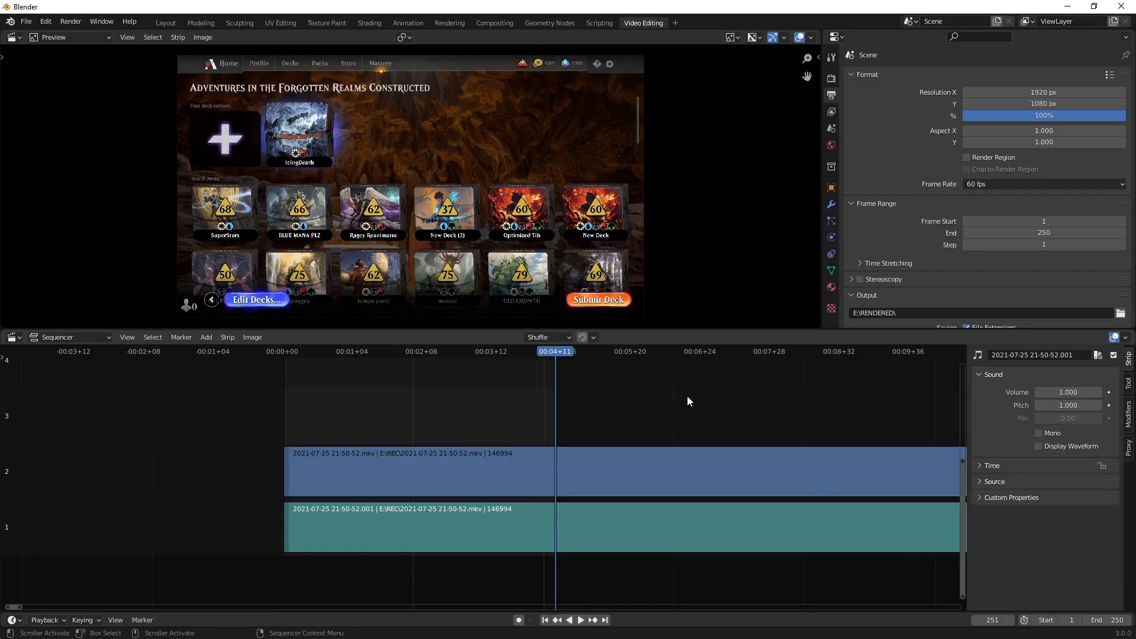
middle_drag(420, 230, 308, 226)
middle_drag(618, 393, 599, 393)
drag(466, 357, 748, 355)
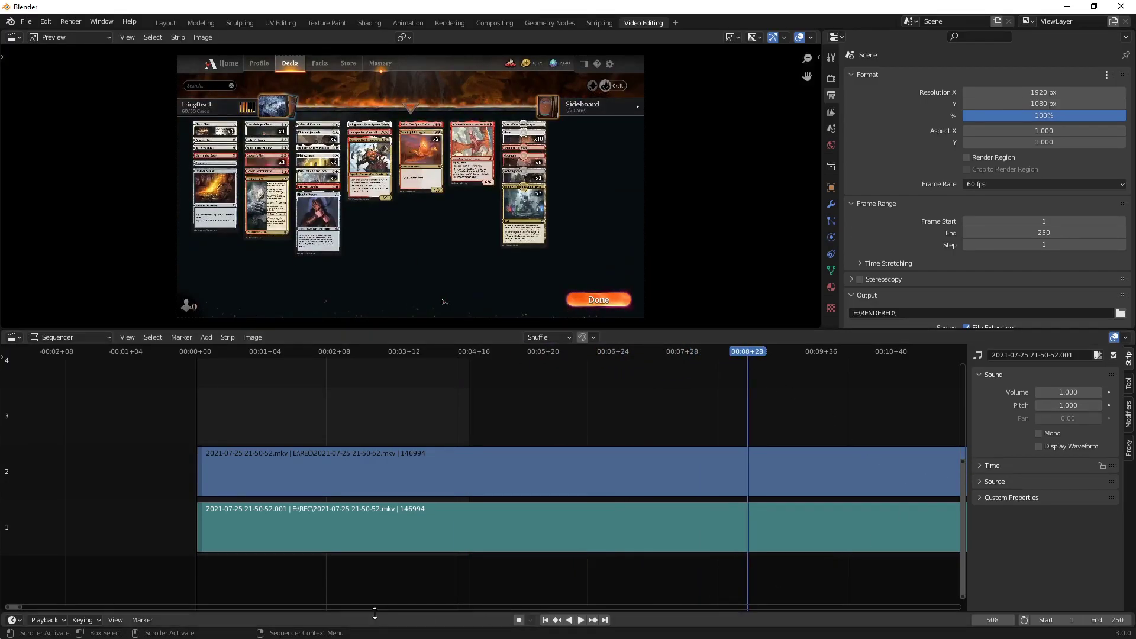
drag(20, 608, 1070, 601)
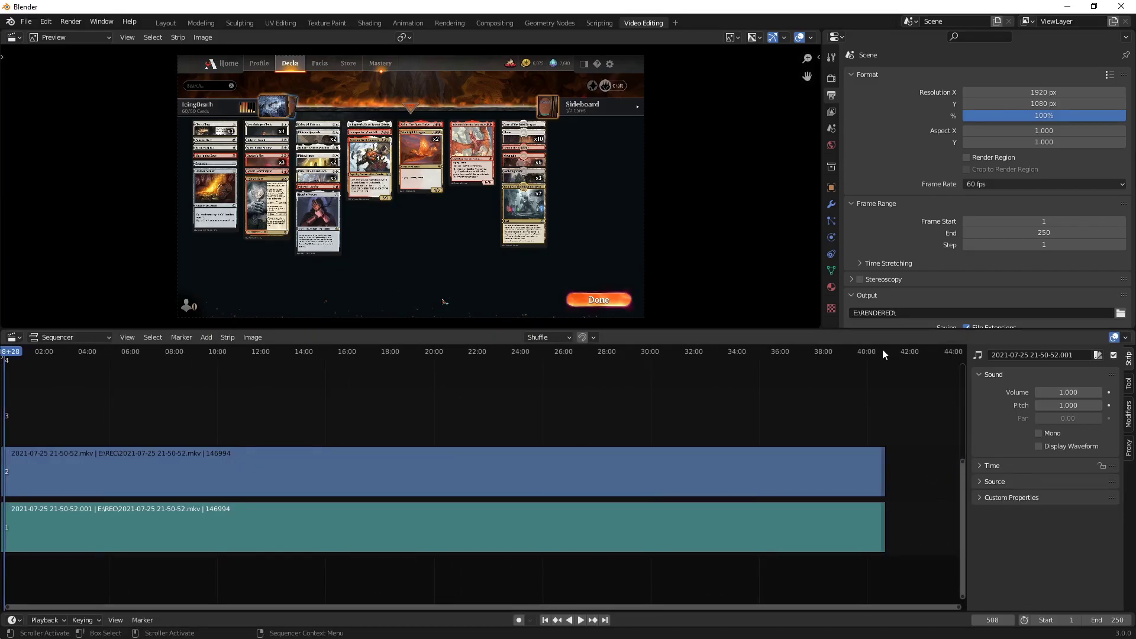
drag(776, 352, 886, 354)
- Copy the current frame 147120 at the strips' end into the scene's End frame
key(space)
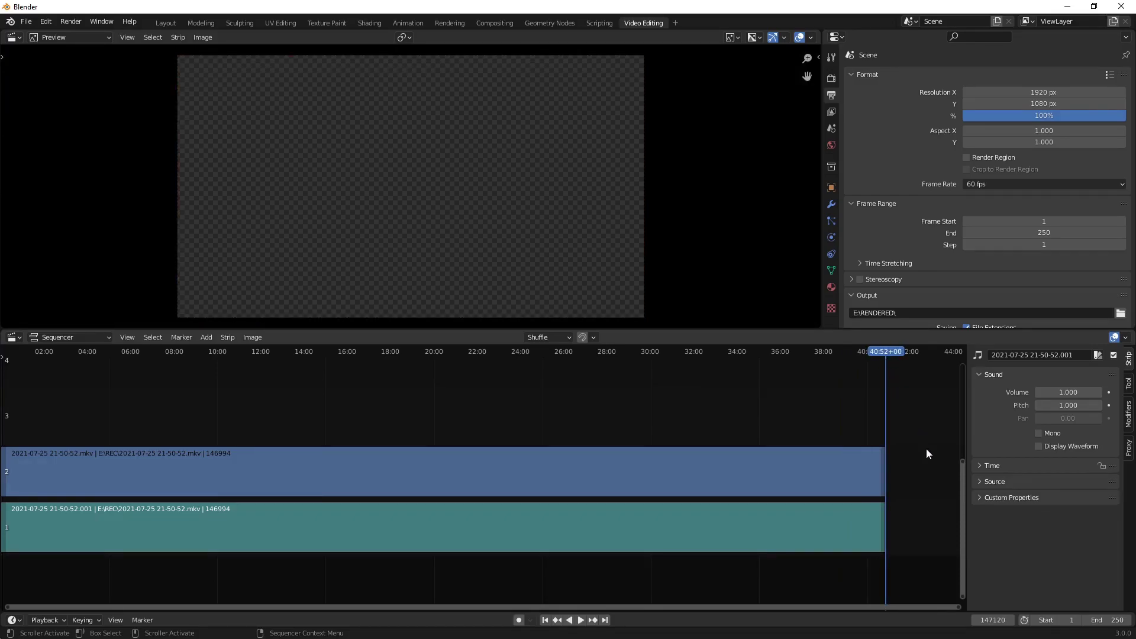
key(space)
click(995, 620)
key(ctrl+c)
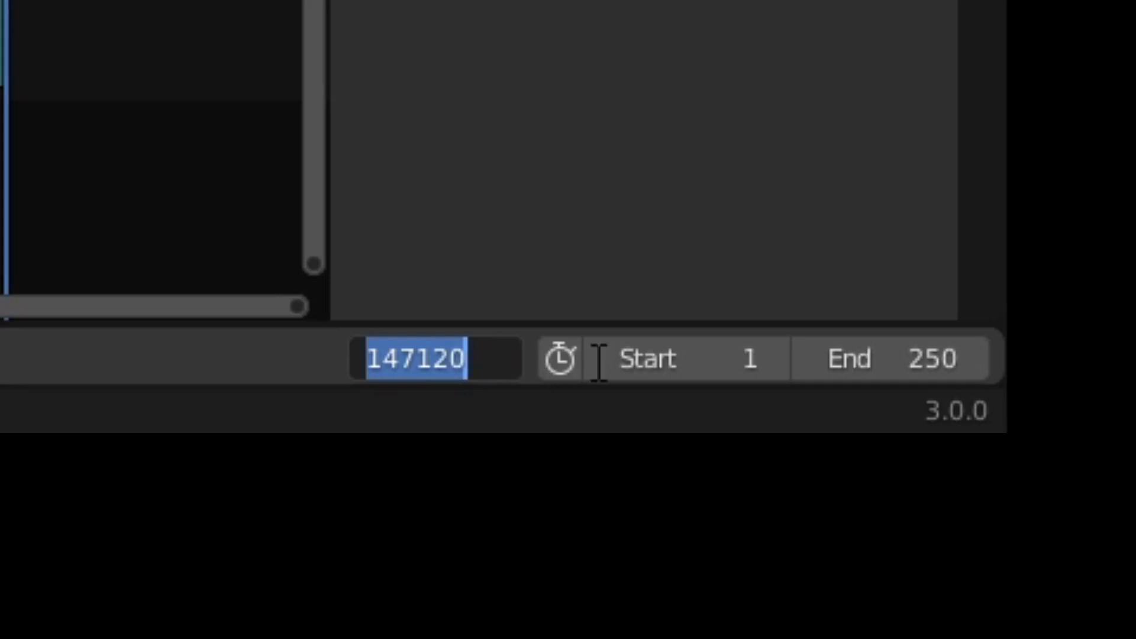
key(Return)
click(911, 360)
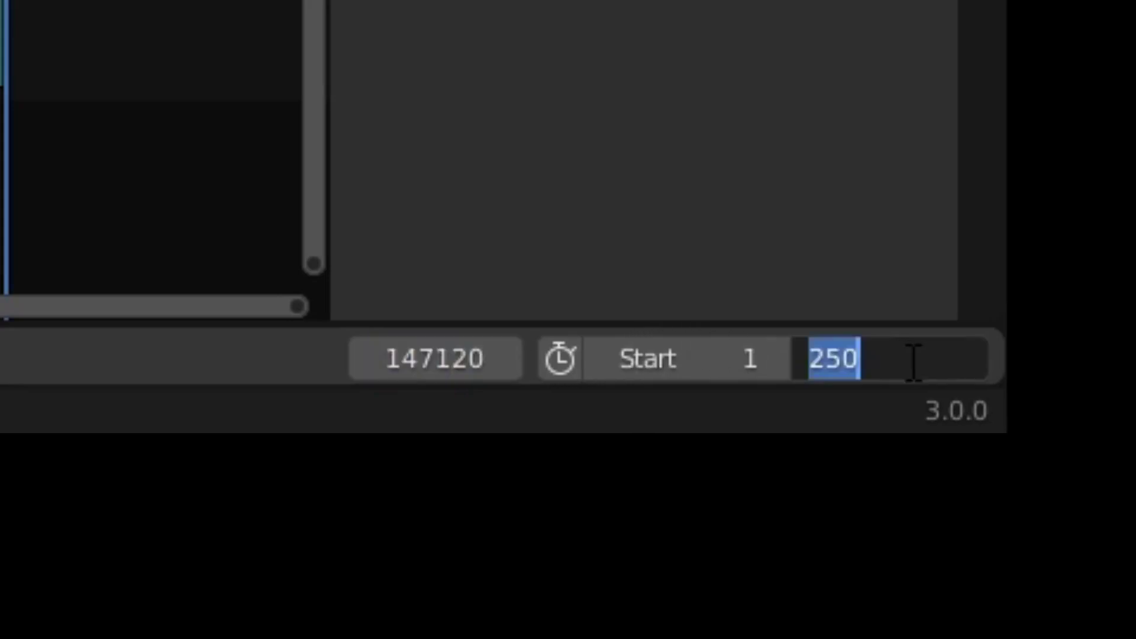
key(ctrl+v)
key(Return)
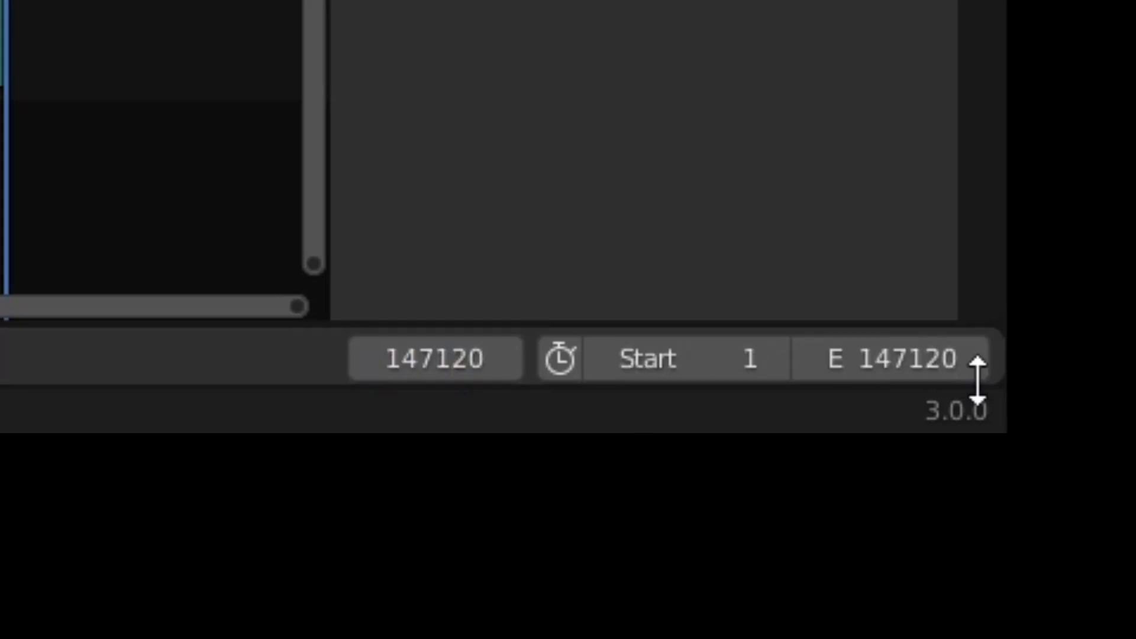
scroll(843, 530, down, 5)
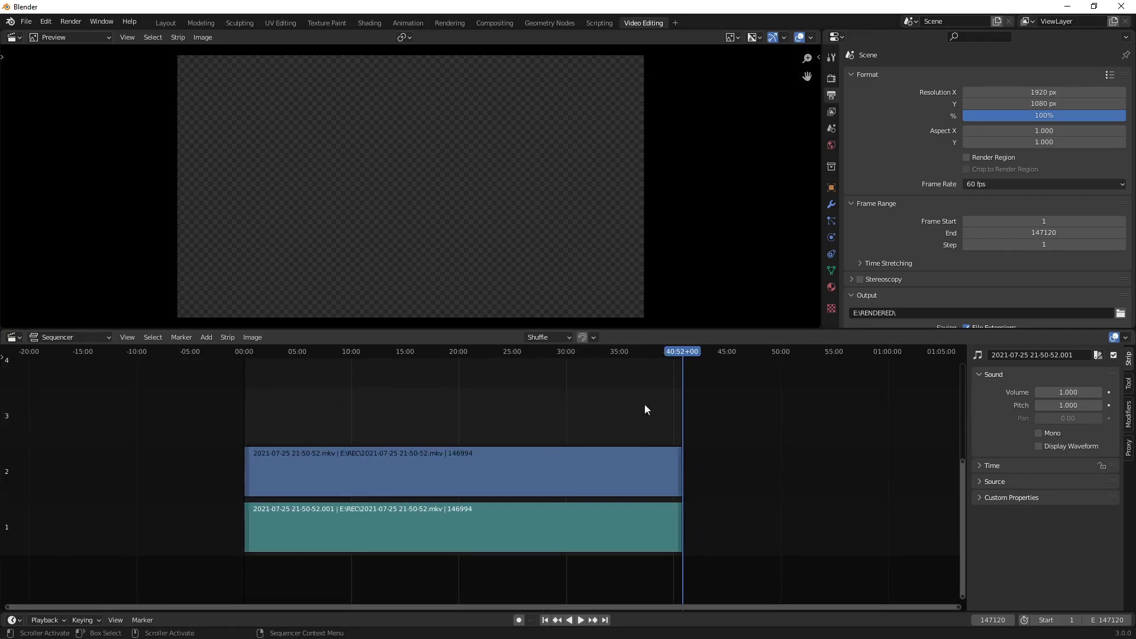
- Set the scene's start frame to 1
drag(636, 350, 525, 355)
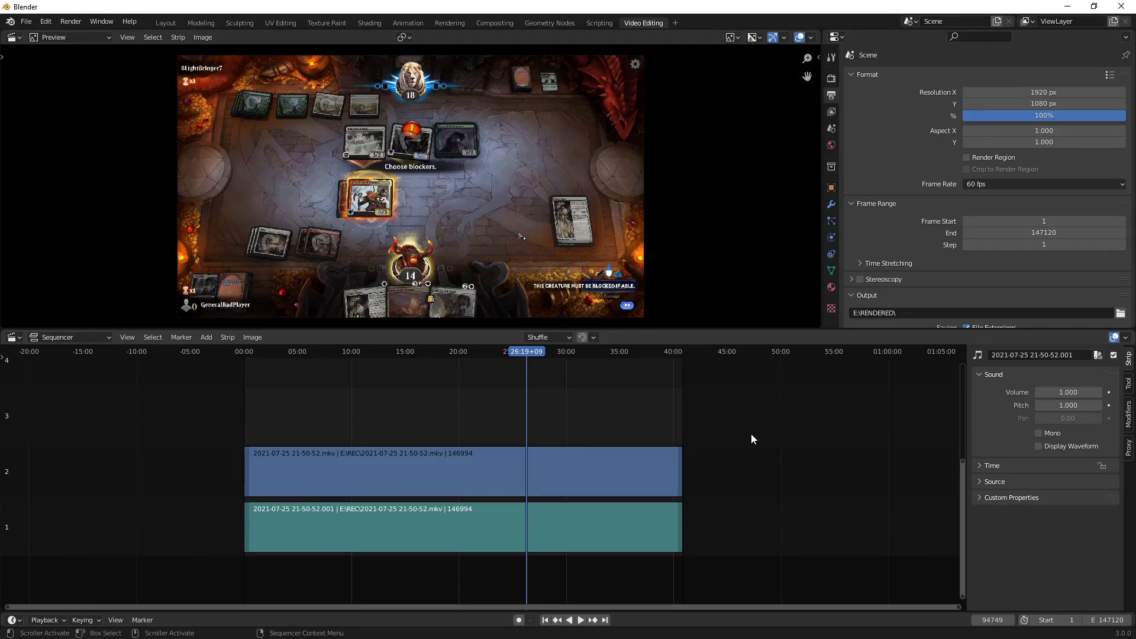
drag(1059, 620, 1036, 620)
click(1060, 619)
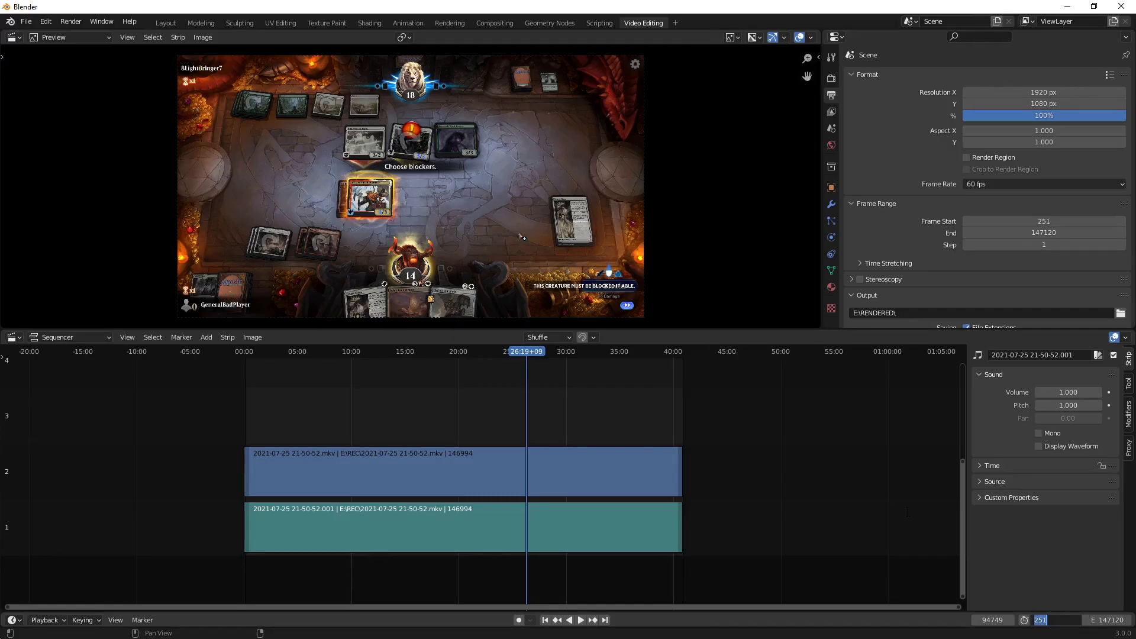
text(1)
key(Return)
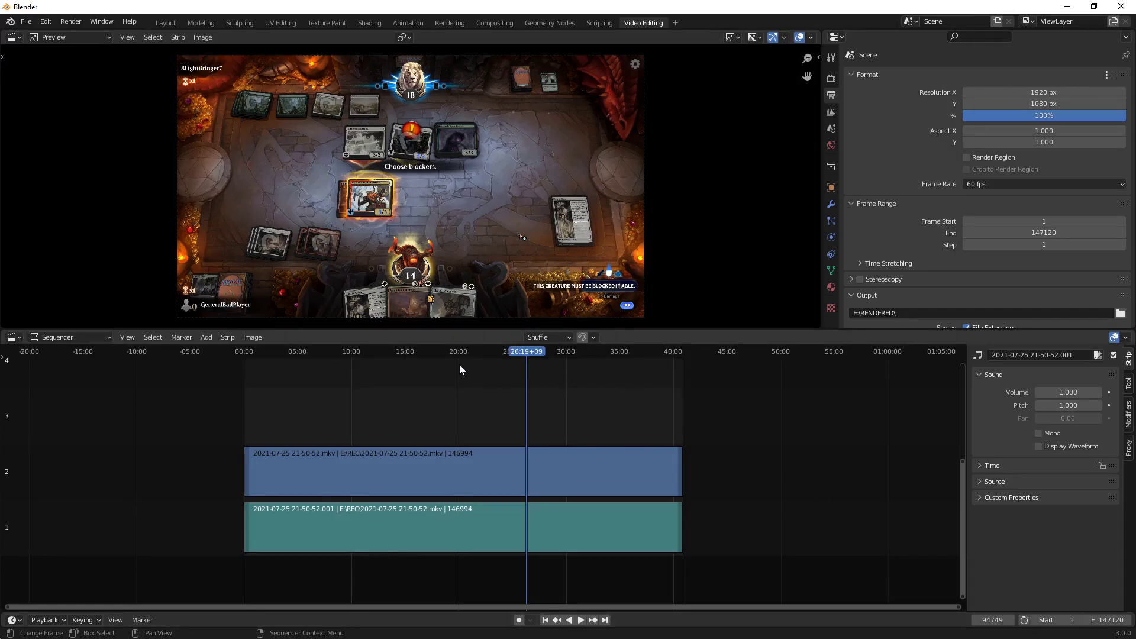
- Move the playhead to frame 59222 and enter 59222 as the start frame
click(421, 351)
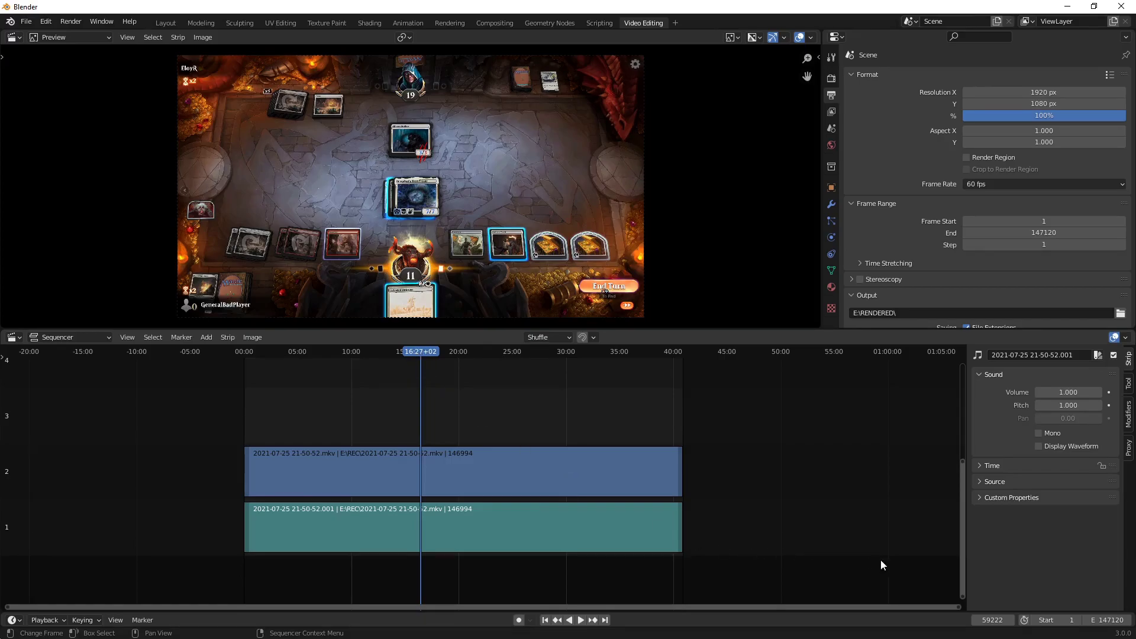
click(1065, 620)
text(59222)
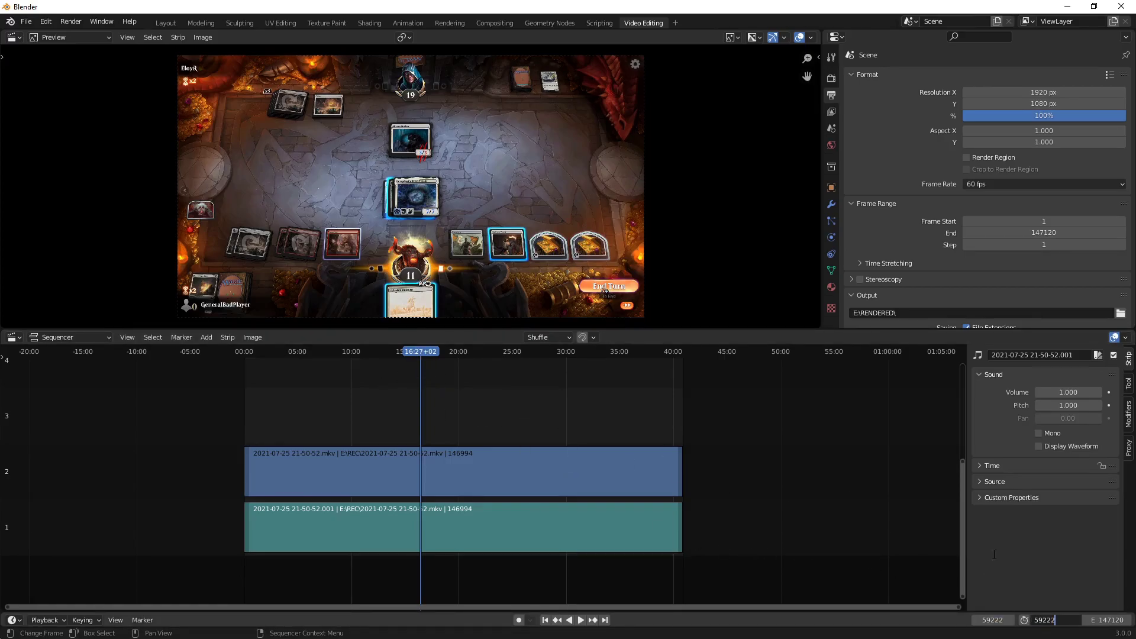
key(Return)
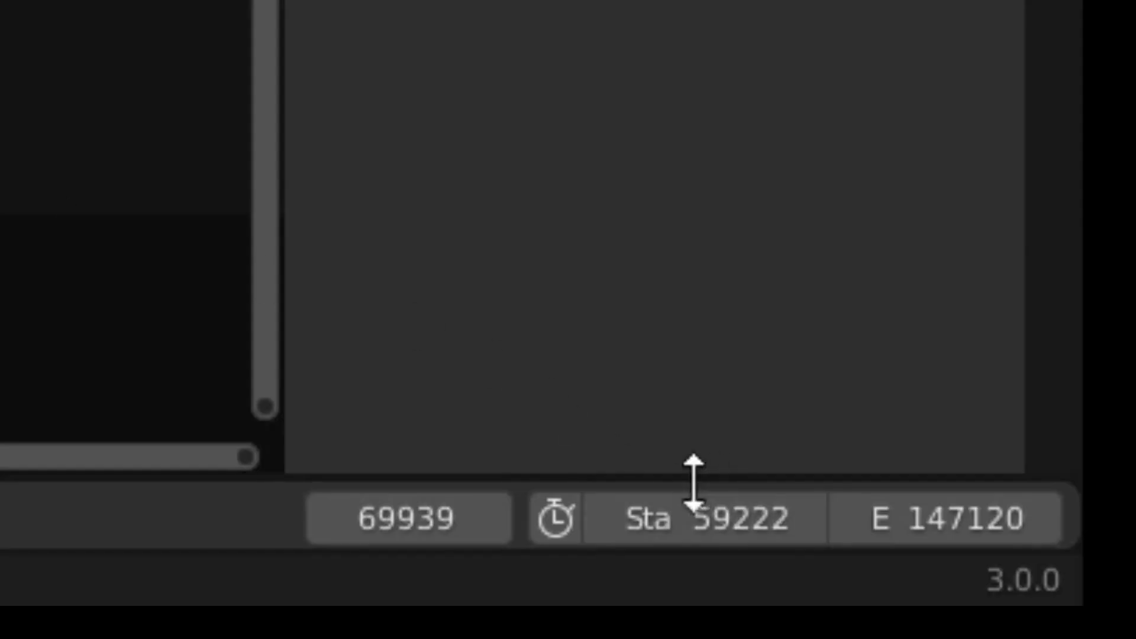
- Copy the current frame 69939 and paste it as the end frame
double_click(997, 620)
key(ctrl+c)
key(Return)
key(ctrl+v)
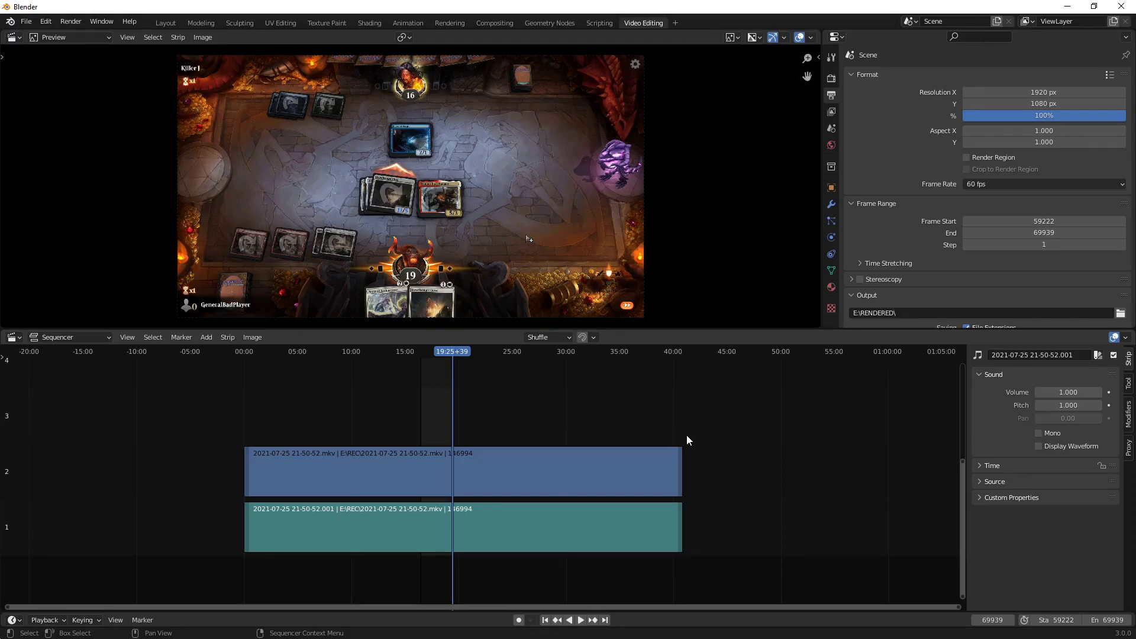
scroll(969, 130, down, 3)
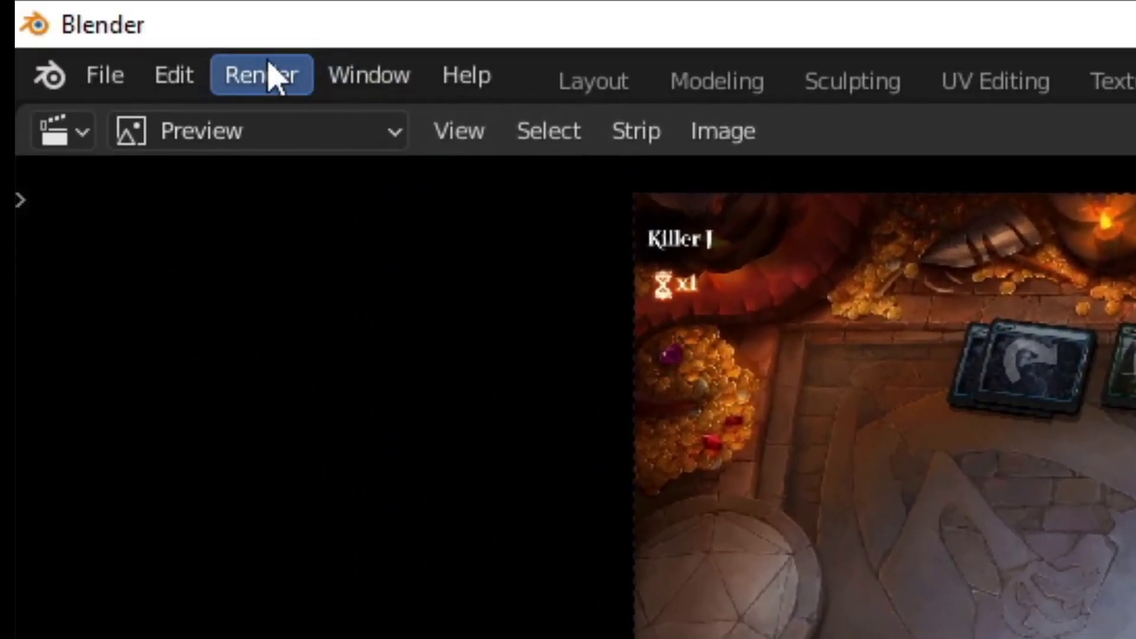
- Open the Render menu in the top menu bar
click(124, 3)
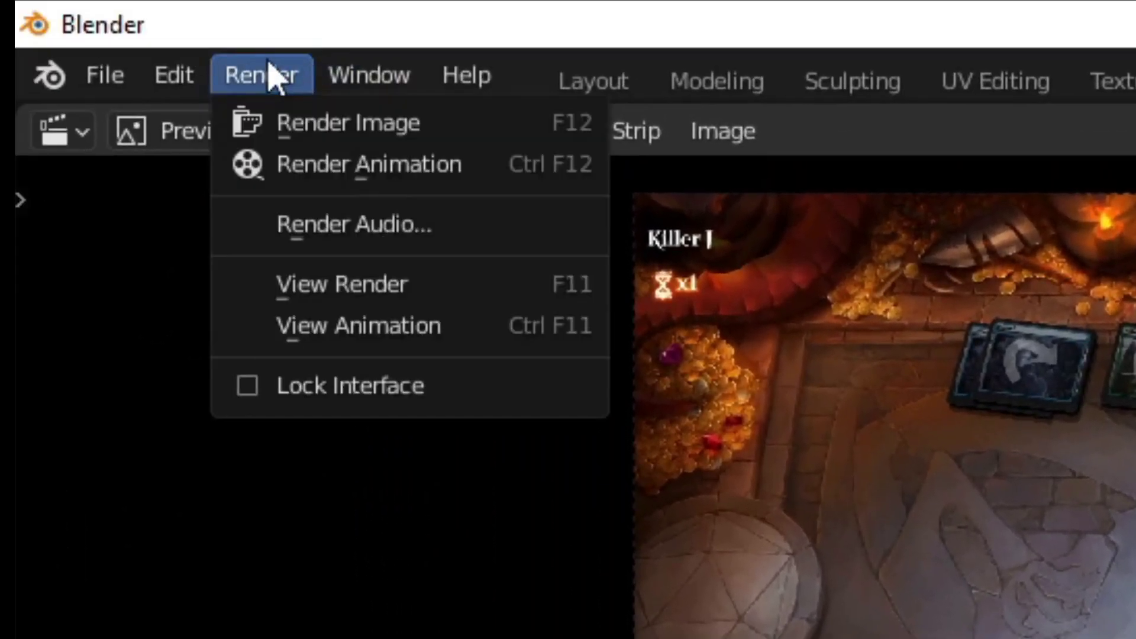
- Choose Render Animation to render frames 59222–69939
click(328, 170)
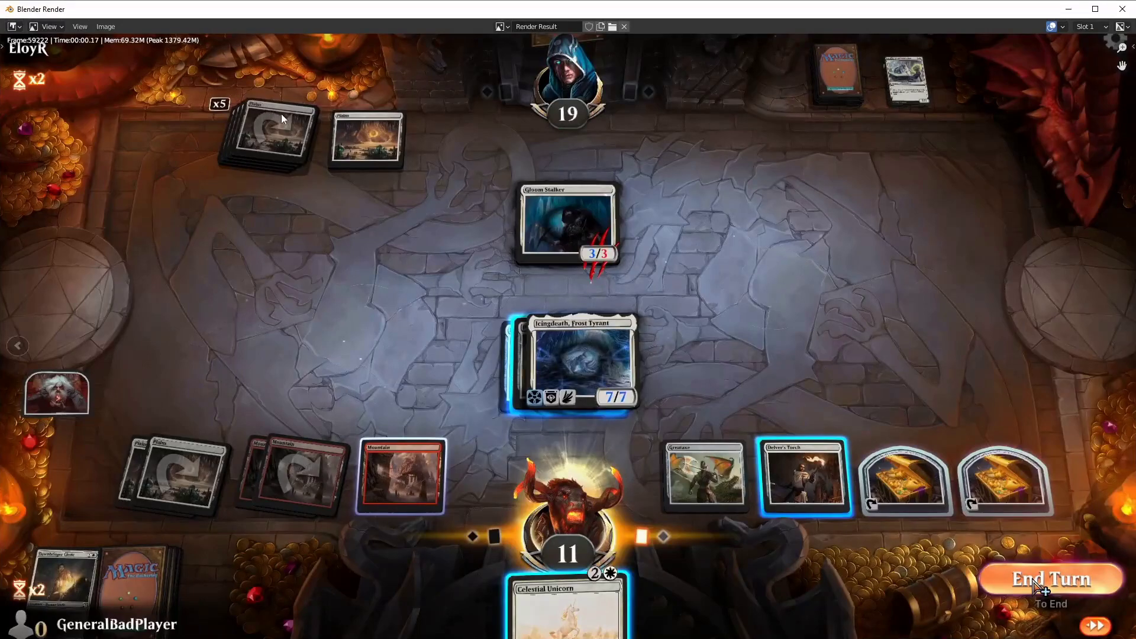